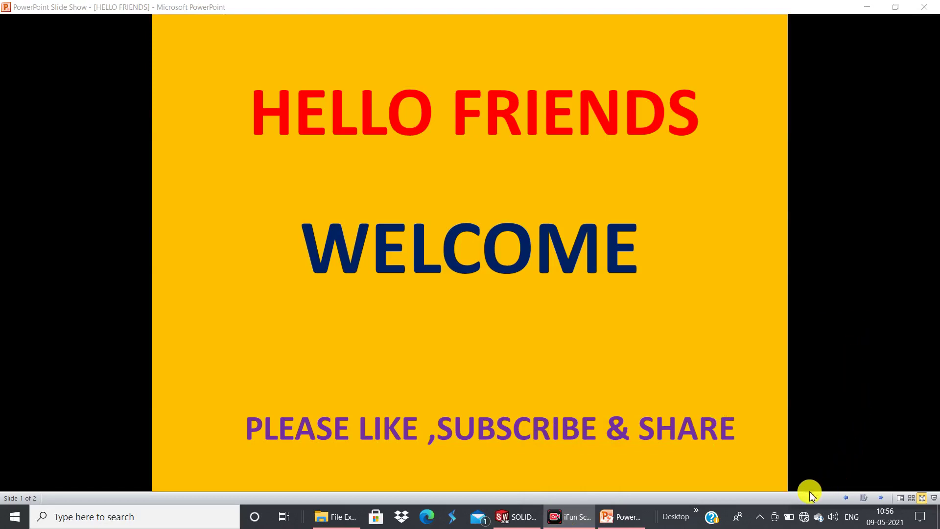
# Exit the 'HELLO FRIENDS, WELCOME' PowerPoint slide show with Escape
pyautogui.press('Escape')
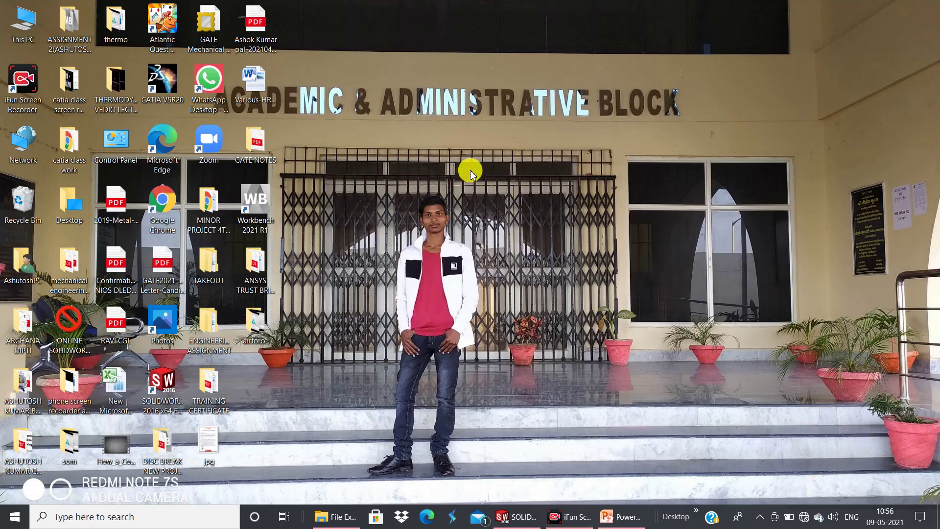
# Refresh the Windows desktop from its right-click menu
pyautogui.rightClick(474, 179)
pyautogui.click(494, 203)
pyautogui.rightClick(474, 168)
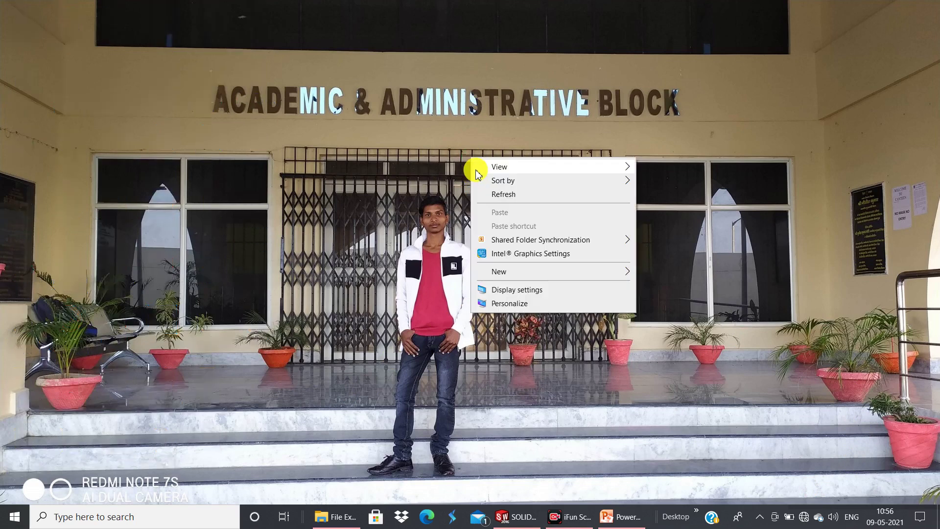
pyautogui.click(492, 197)
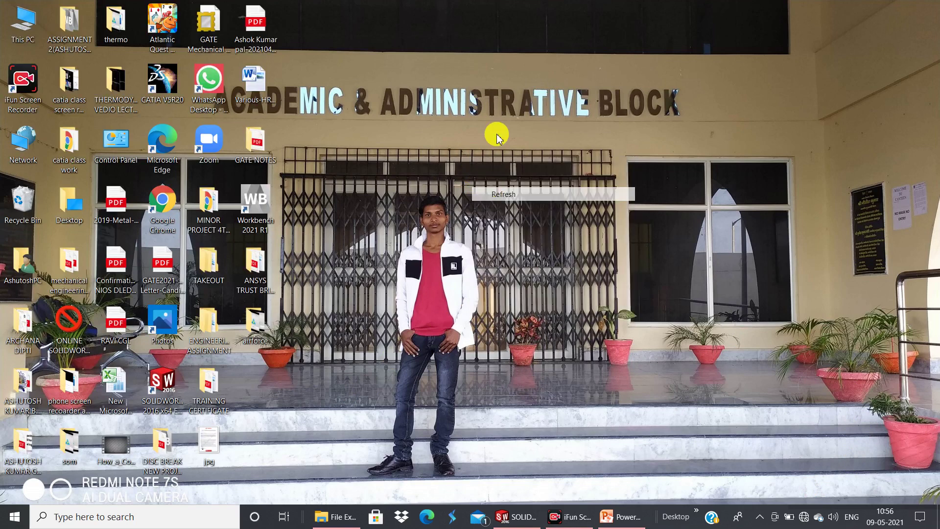
# Bring the running SOLIDWORKS window with Part2 to the front
pyautogui.rightClick(170, 387)
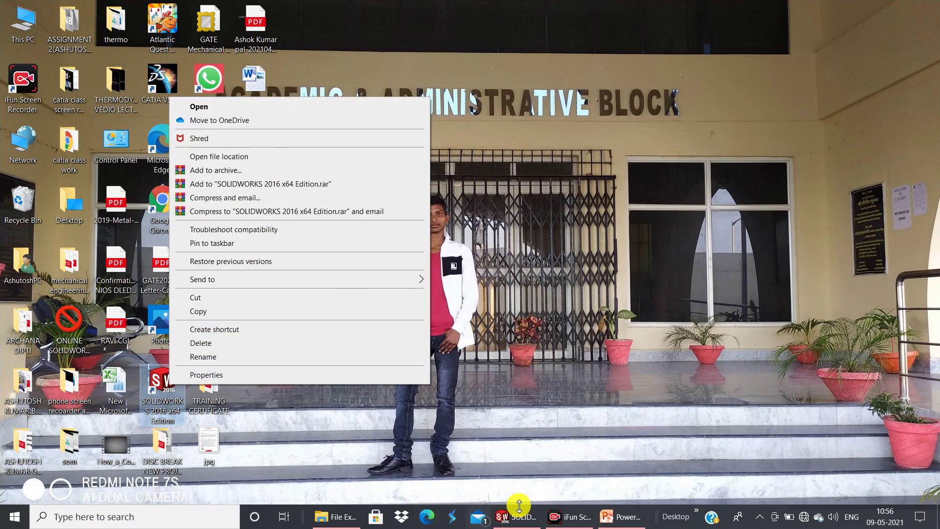
pyautogui.click(526, 437)
pyautogui.click(523, 520)
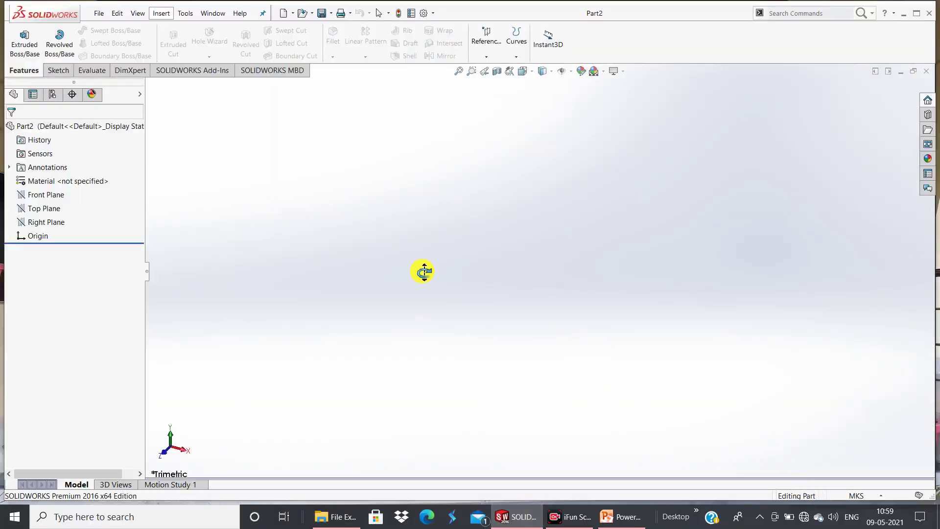
# On the Top Plane, viewed Normal To, sketch outer and inner circles centred at the origin
pyautogui.click(53, 210)
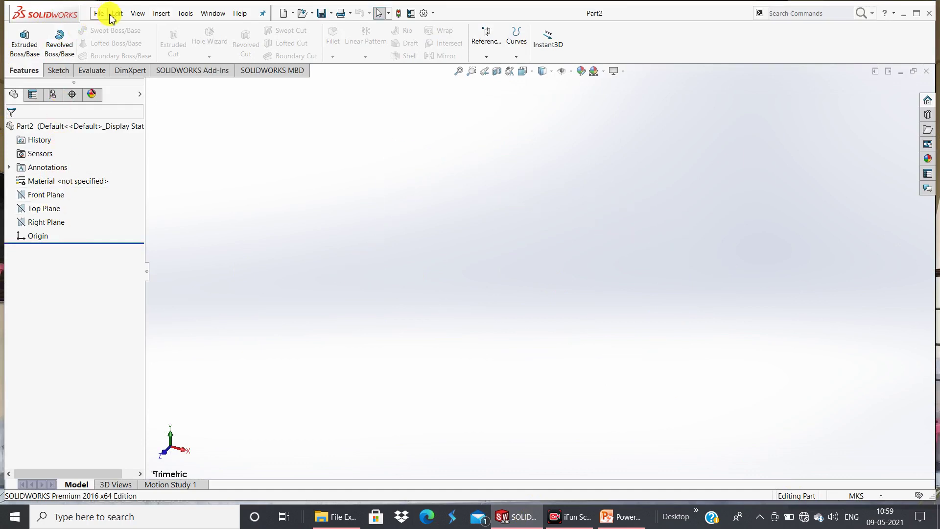
pyautogui.click(59, 71)
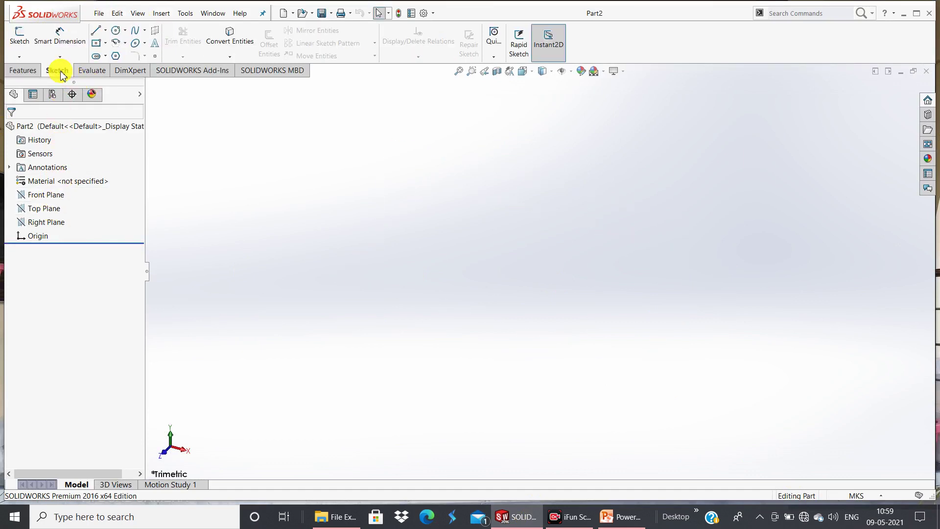
pyautogui.click(43, 211)
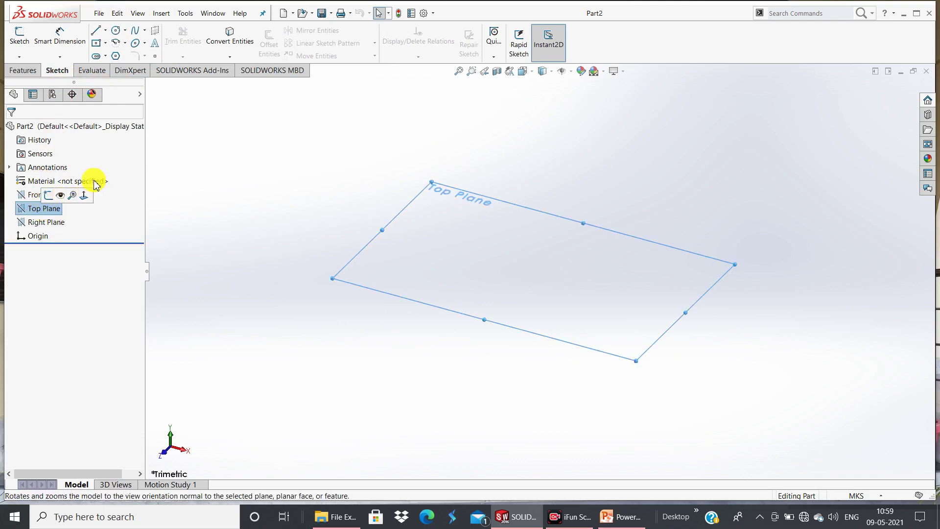
pyautogui.click(84, 197)
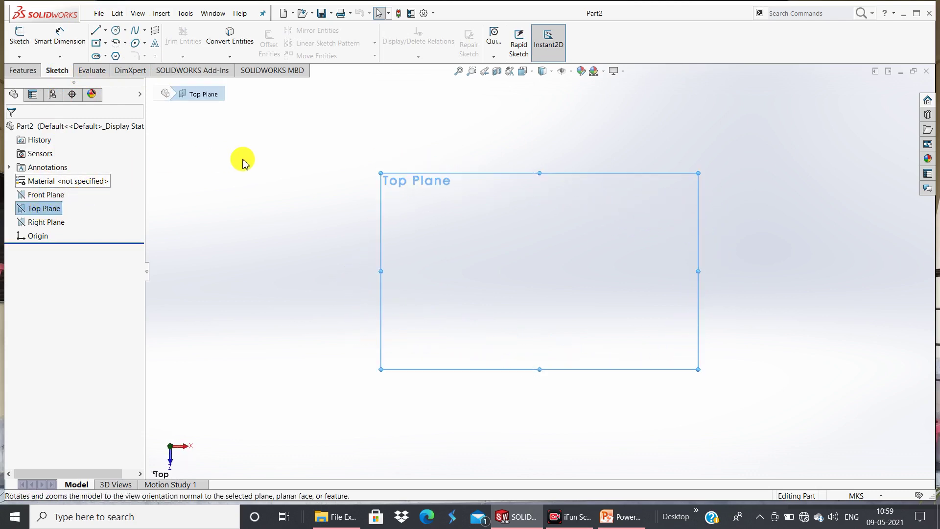
pyautogui.click(117, 32)
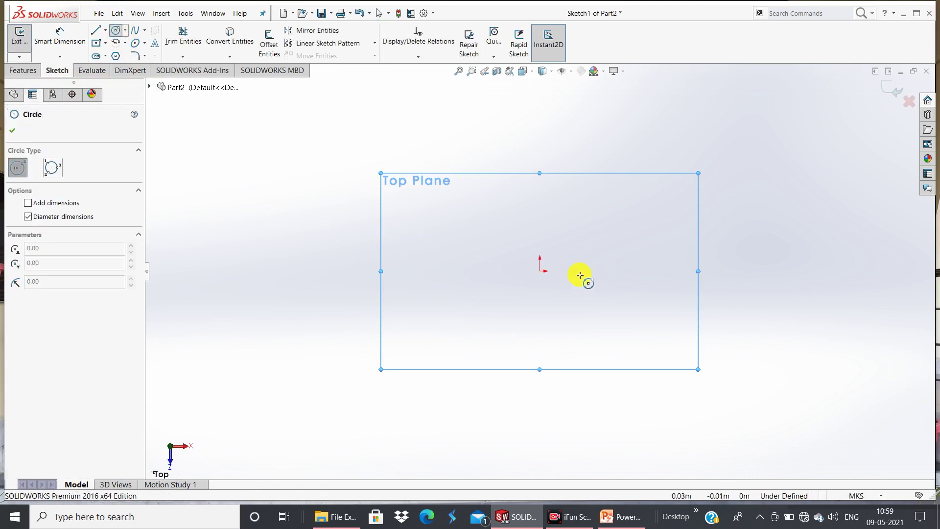
pyautogui.click(540, 271)
pyautogui.click(619, 347)
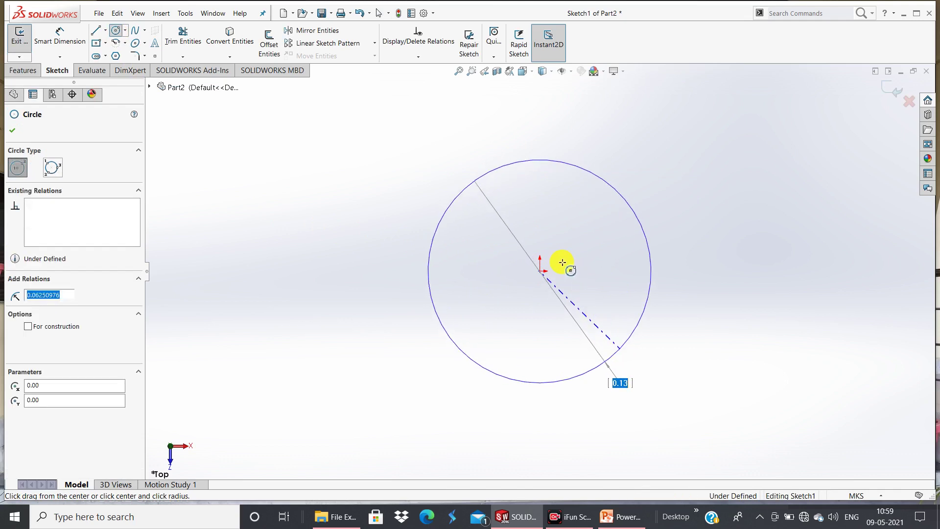
pyautogui.click(539, 271)
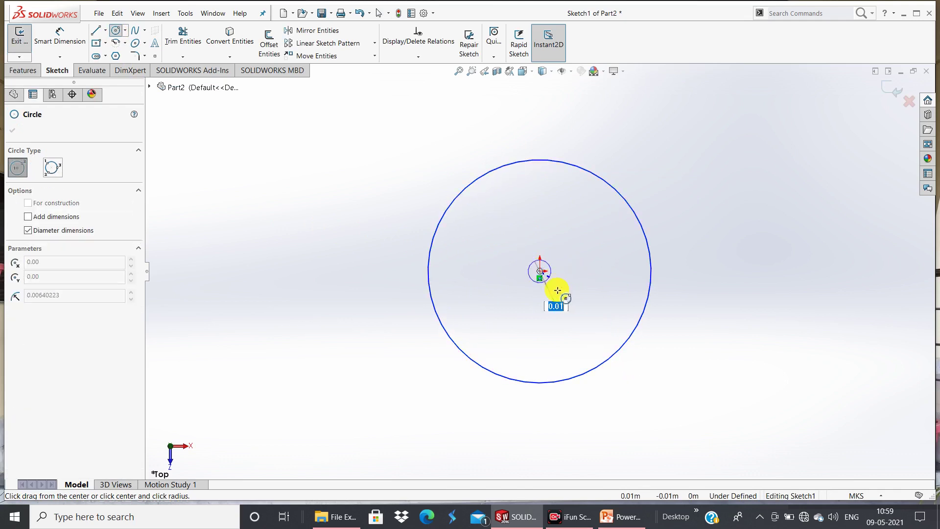
pyautogui.click(573, 319)
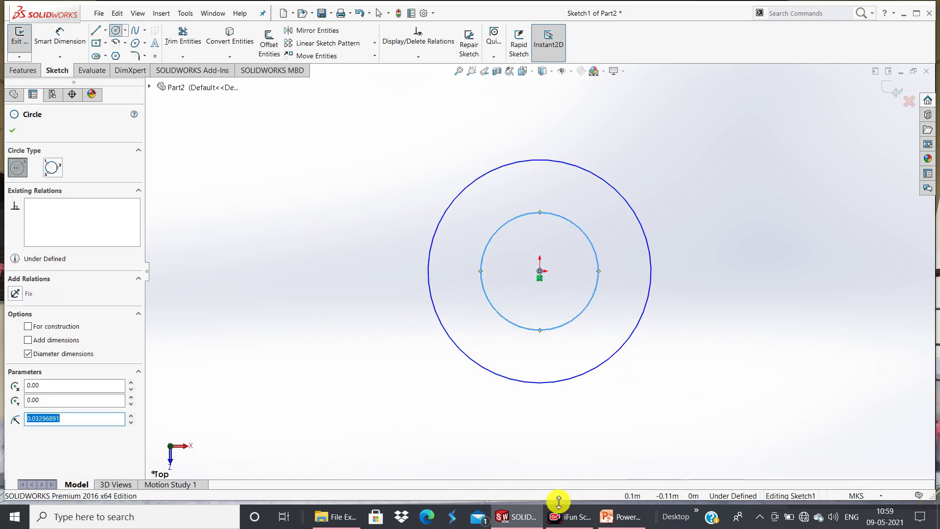
# Switch the document units to MMGS from the status bar
pyautogui.click(566, 517)
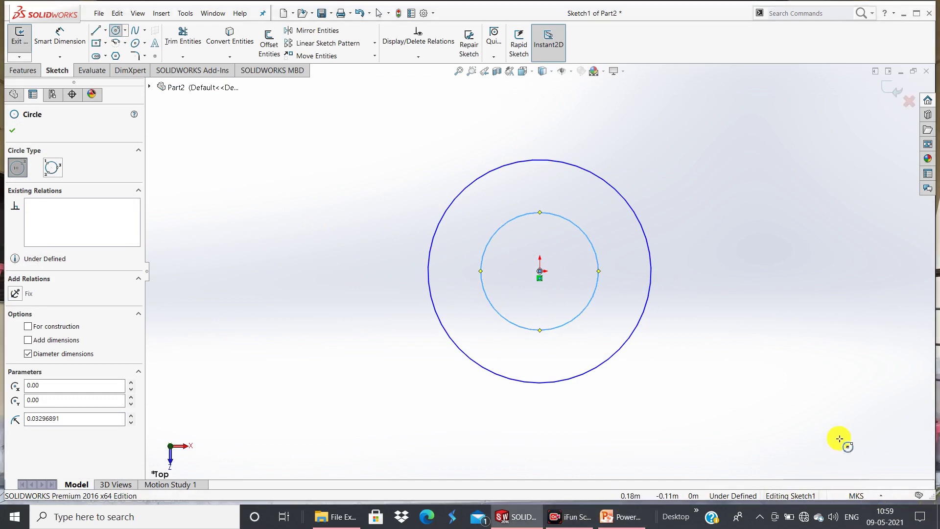
pyautogui.click(857, 497)
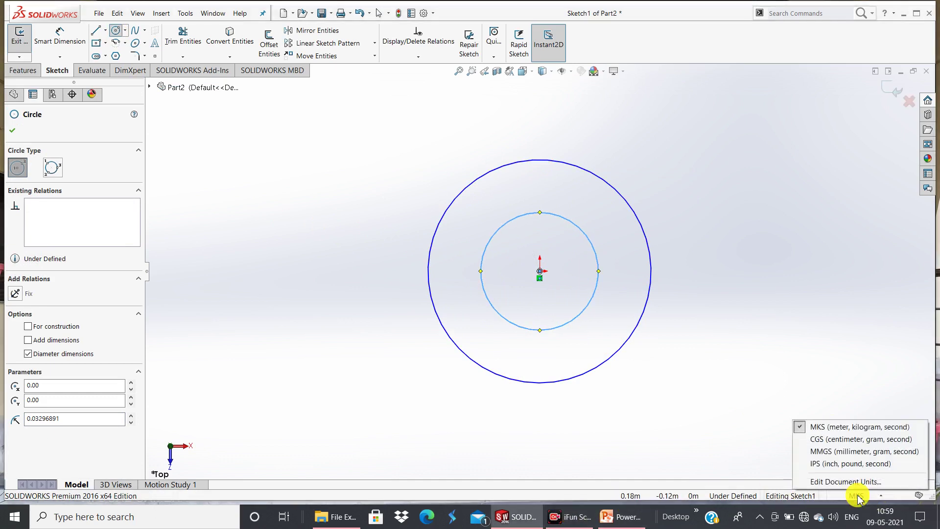
pyautogui.click(834, 451)
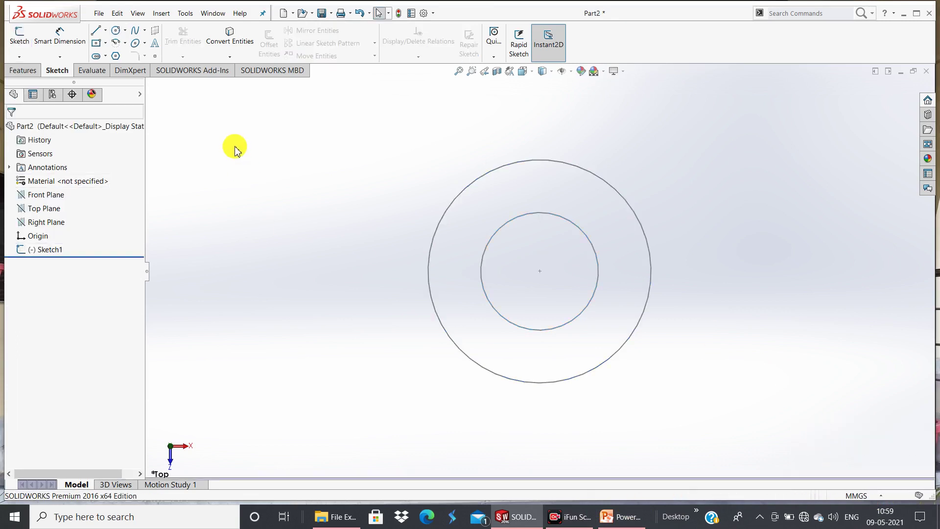
# Abandon a first dimensioning attempt and reopen Sketch1 for editing
pyautogui.click(60, 36)
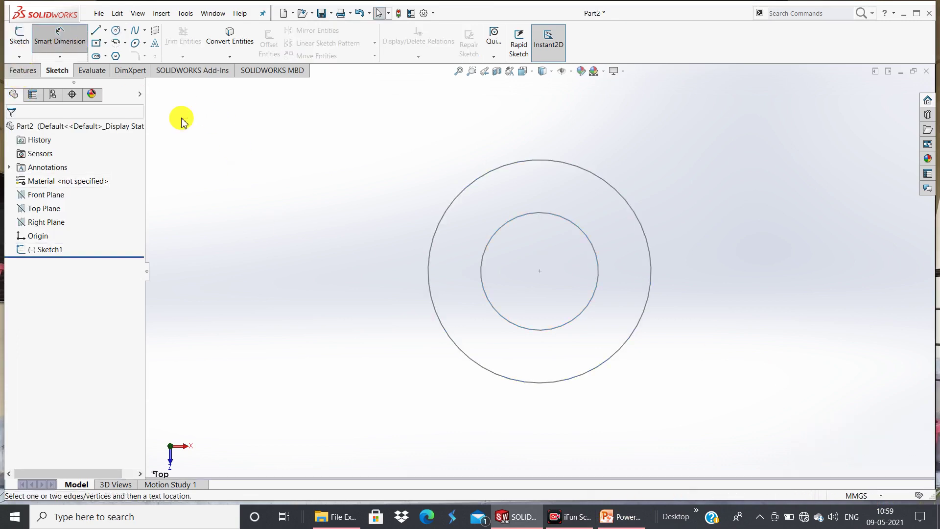
pyautogui.click(500, 232)
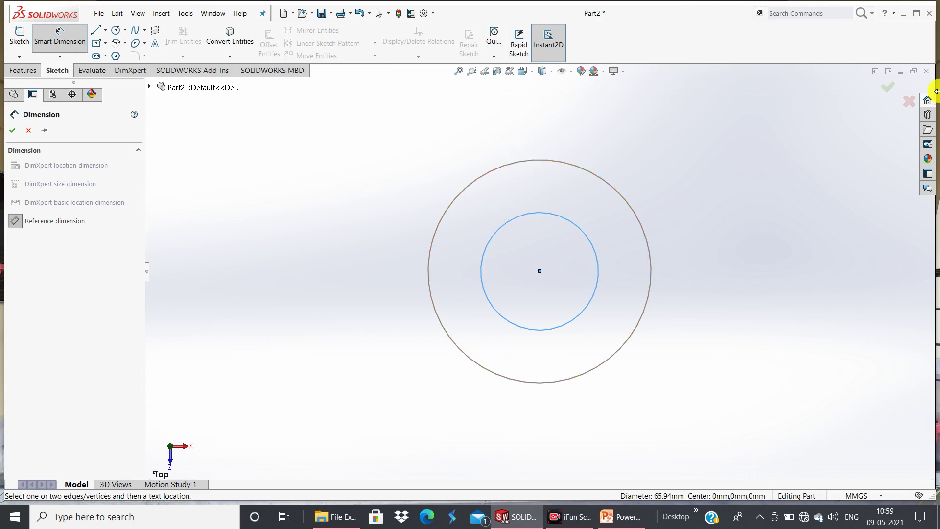
pyautogui.click(890, 91)
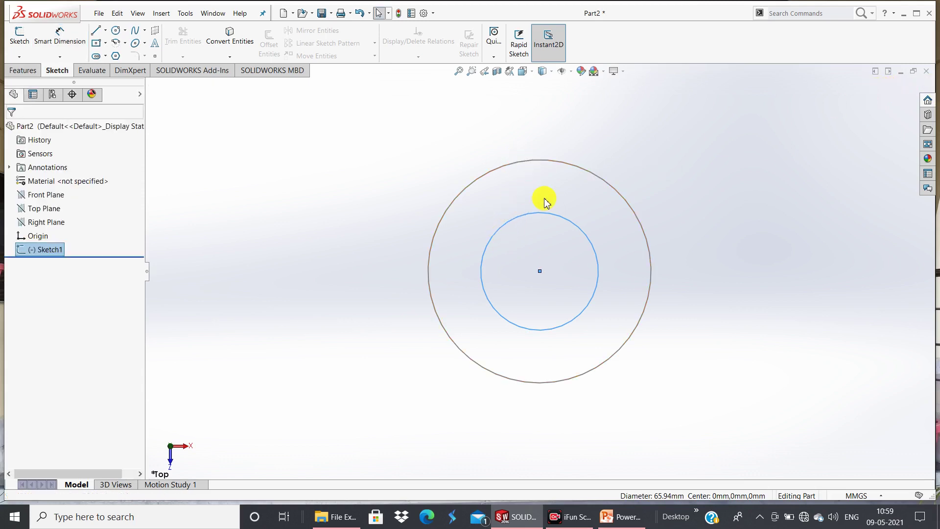
pyautogui.click(488, 180)
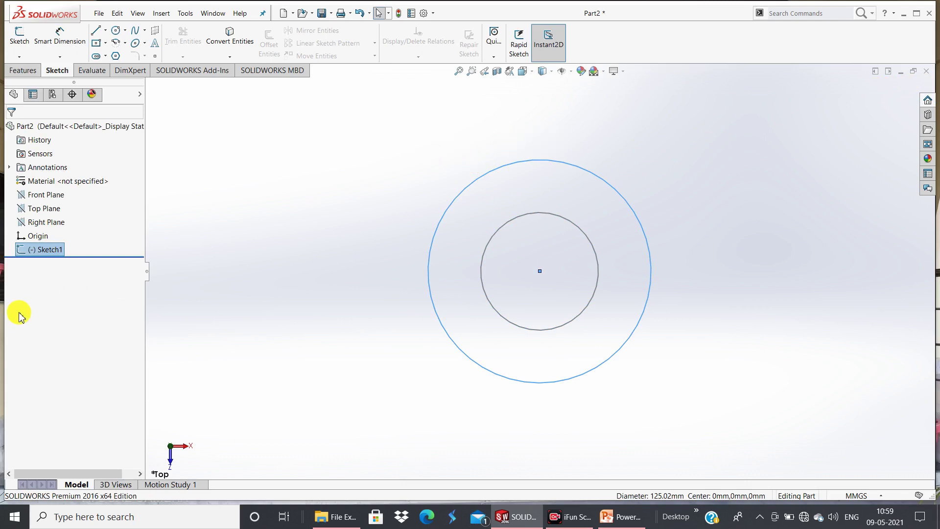
pyautogui.click(33, 254)
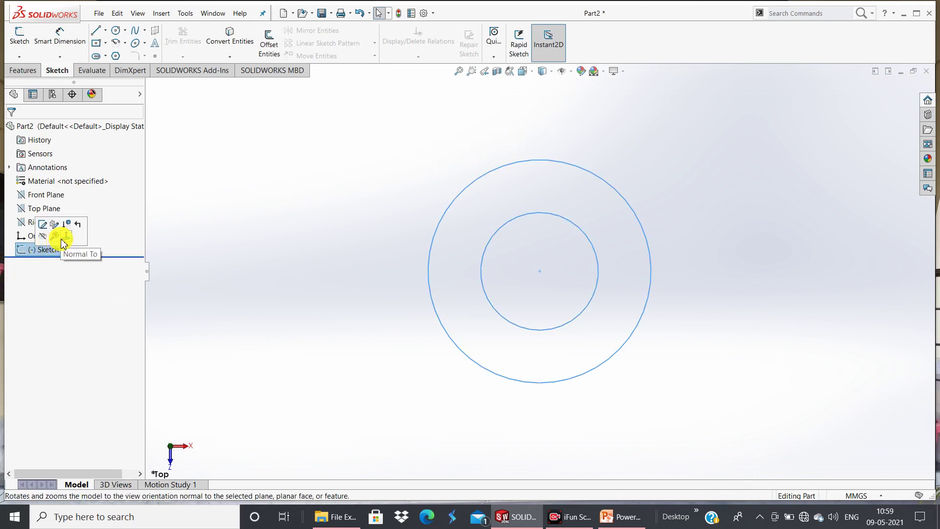
pyautogui.click(42, 224)
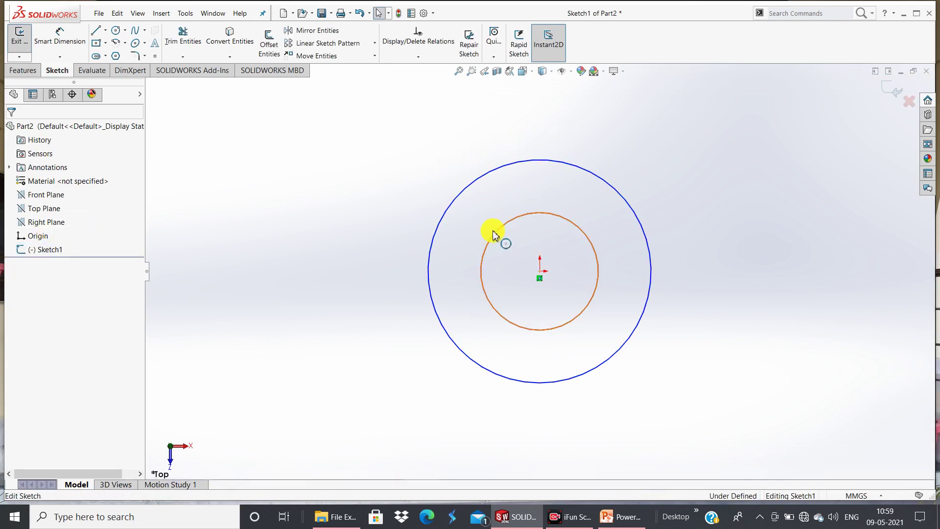
# Give the outer circle a 35 mm diameter and the inner circle 25 mm
pyautogui.click(59, 36)
pyautogui.click(470, 180)
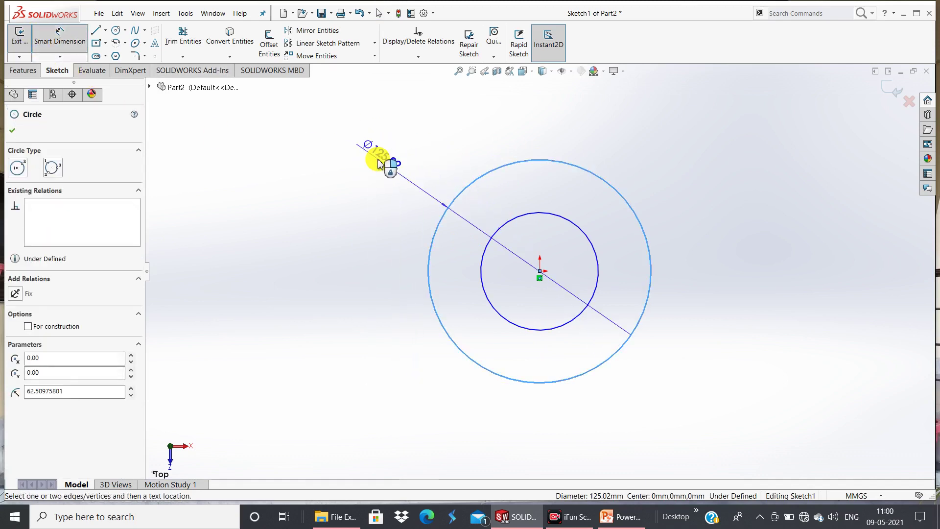
pyautogui.click(375, 176)
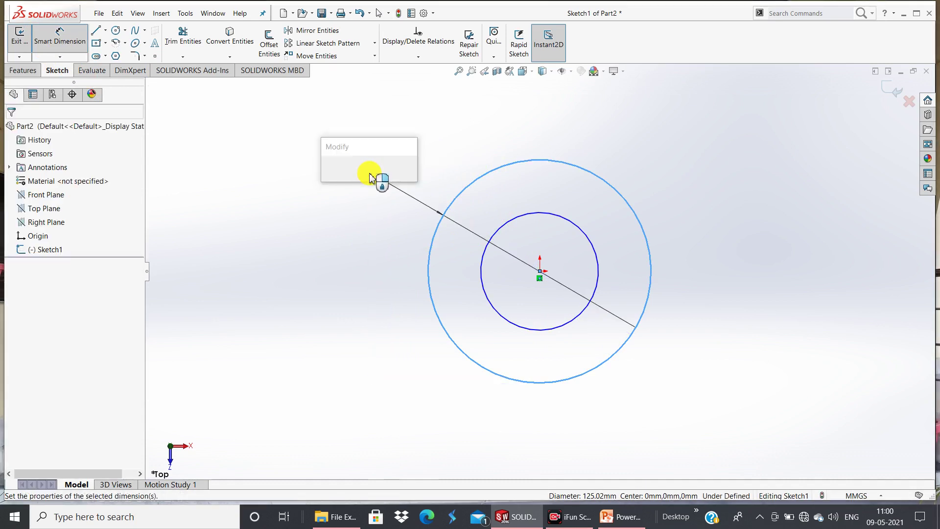
pyautogui.write('35')
pyautogui.press('Return')
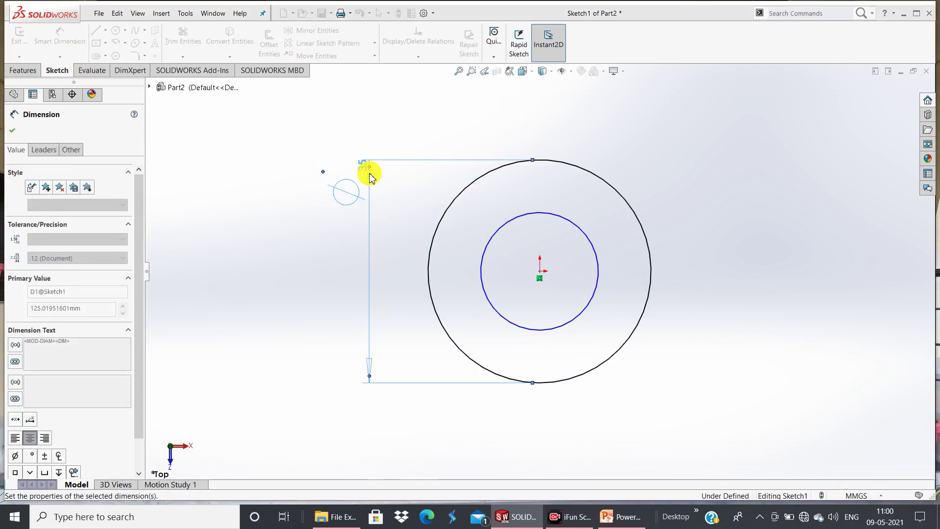
pyautogui.click(495, 233)
pyautogui.click(431, 148)
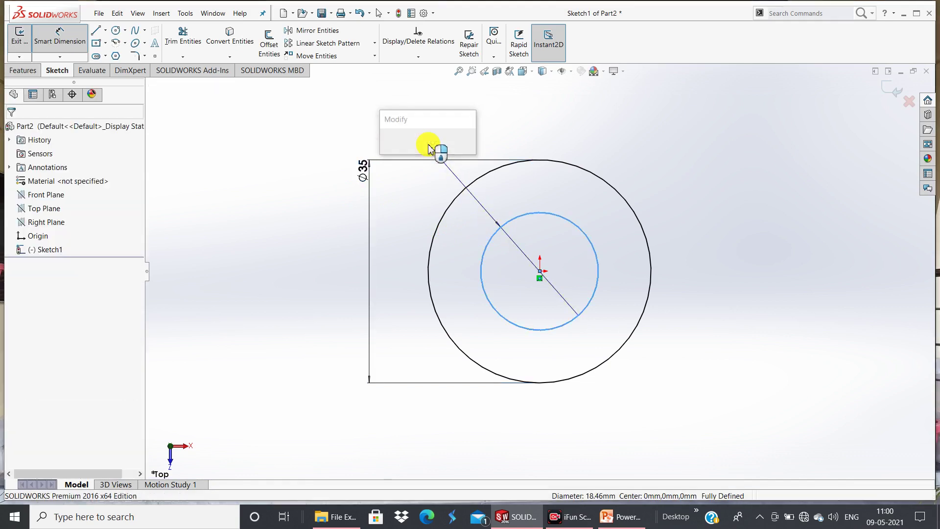
pyautogui.write('2')
pyautogui.press('Return')
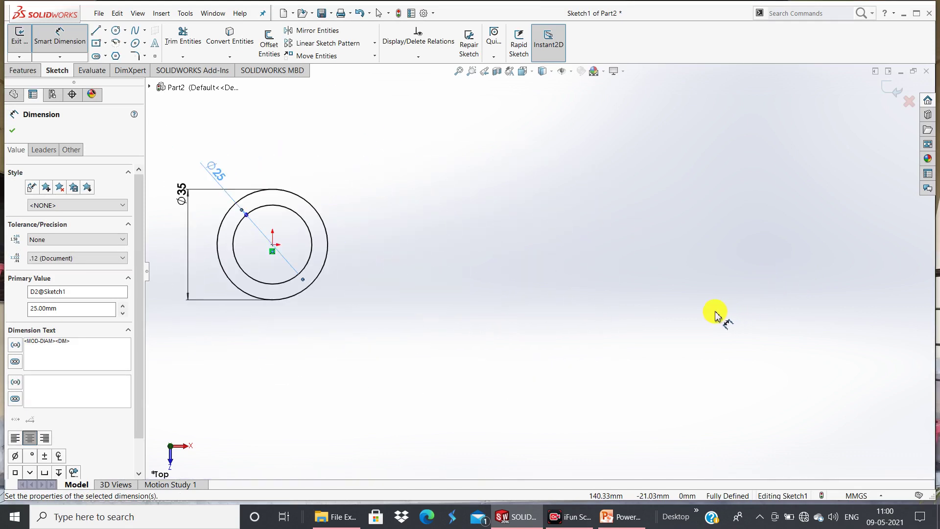
pyautogui.click(14, 131)
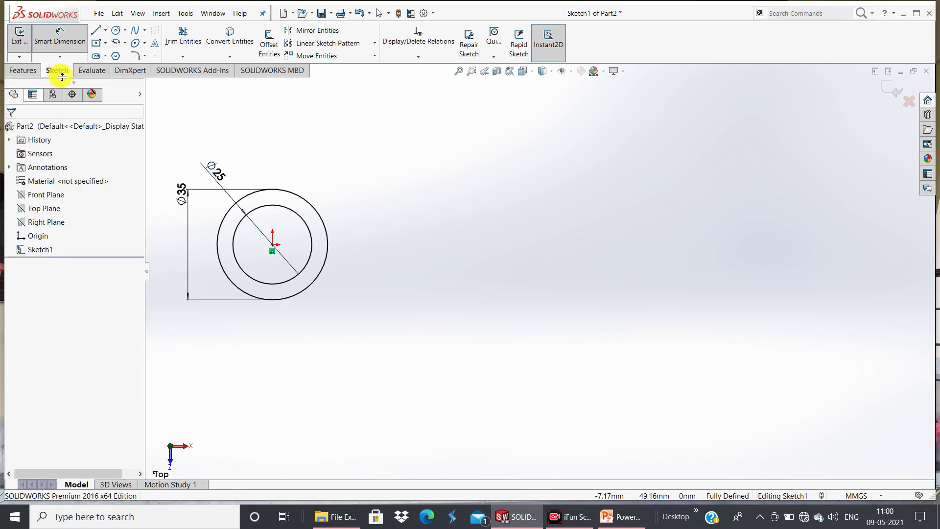
# Draw a horizontal centerline from the origin, about 131 mm long
pyautogui.click(105, 30)
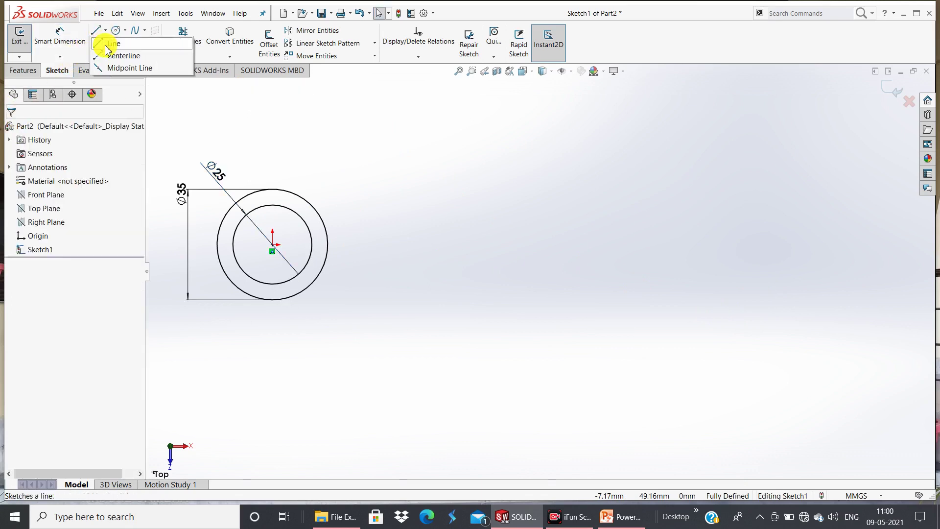
pyautogui.click(106, 49)
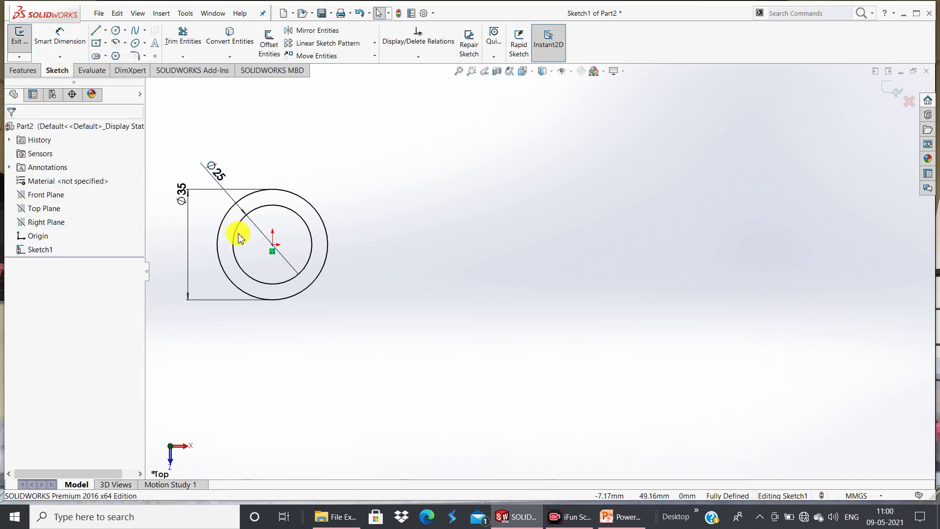
pyautogui.click(273, 244)
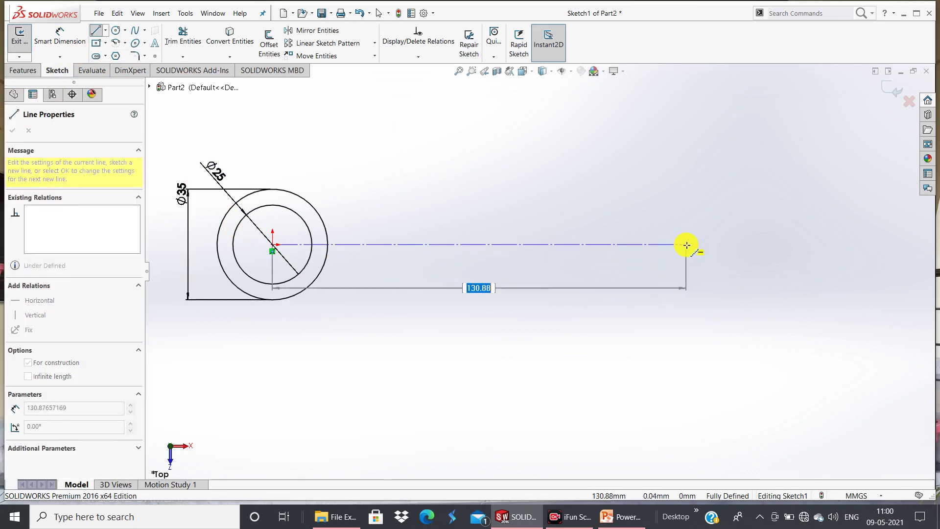
pyautogui.click(687, 244)
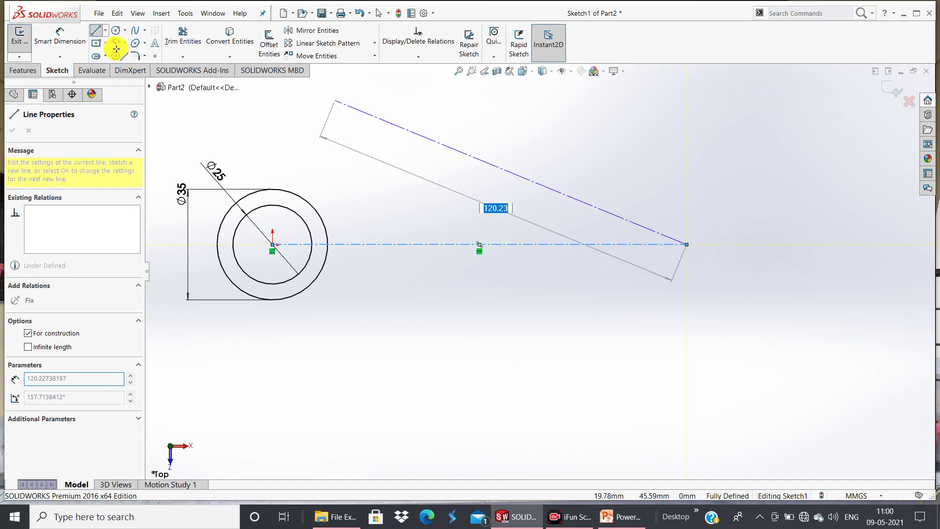
# Sketch a large and a smaller concentric circle at the centerline's right end
pyautogui.click(115, 30)
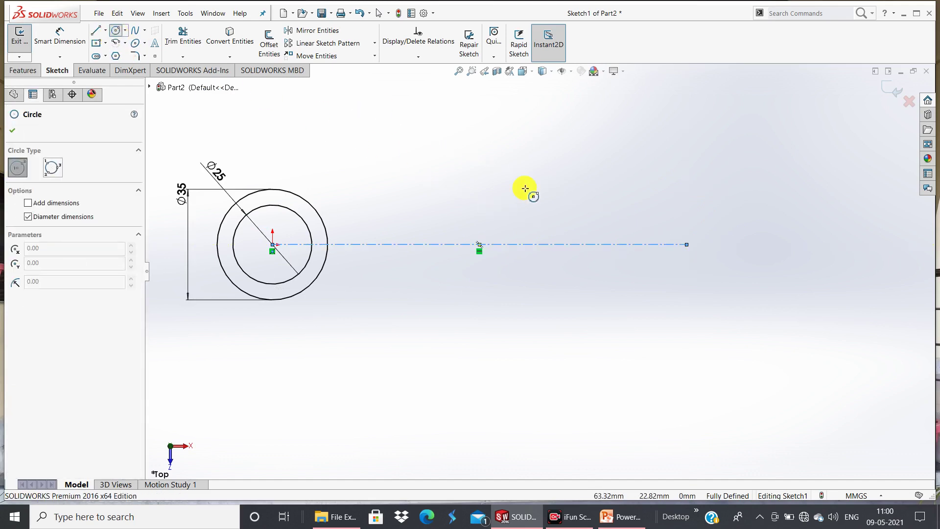
pyautogui.click(687, 244)
pyautogui.click(767, 326)
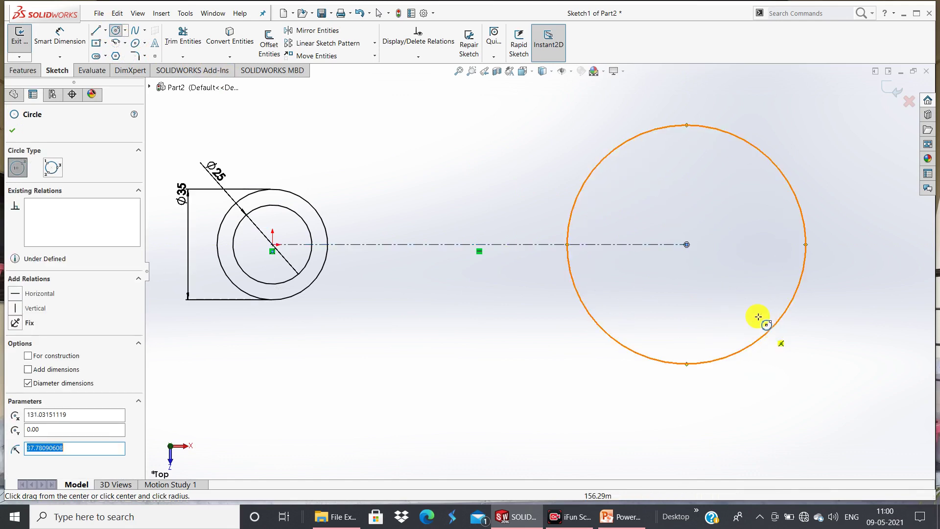
pyautogui.click(687, 245)
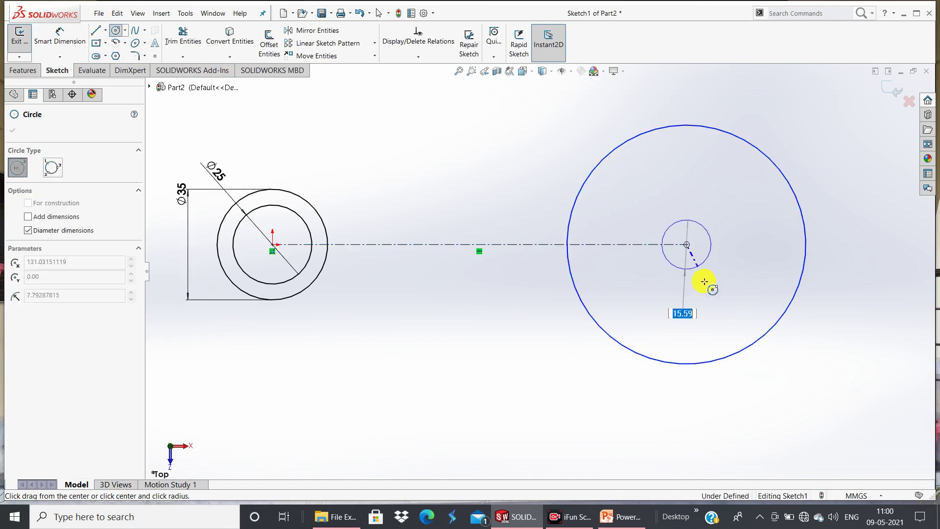
pyautogui.click(705, 311)
# Dimension the new circles to Ø60 outer and Ø40 inner
pyautogui.click(59, 45)
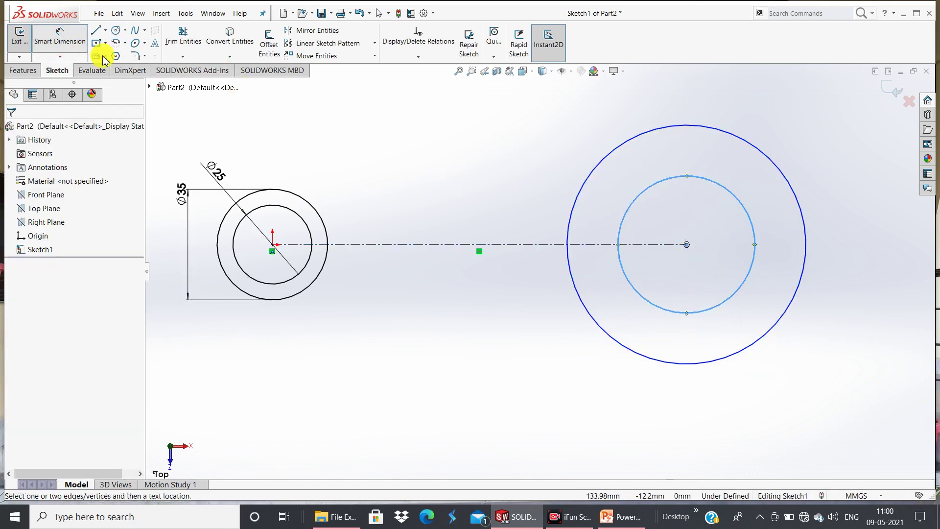
pyautogui.click(655, 129)
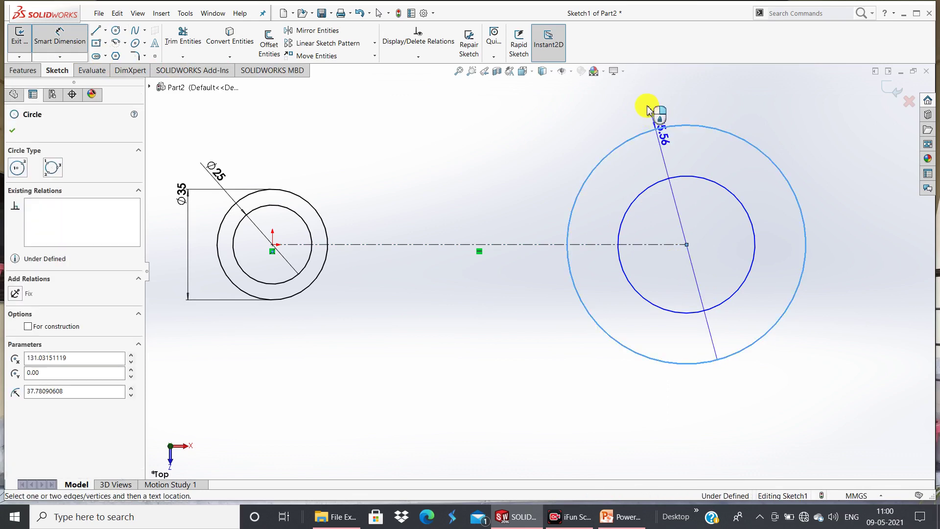
pyautogui.click(646, 103)
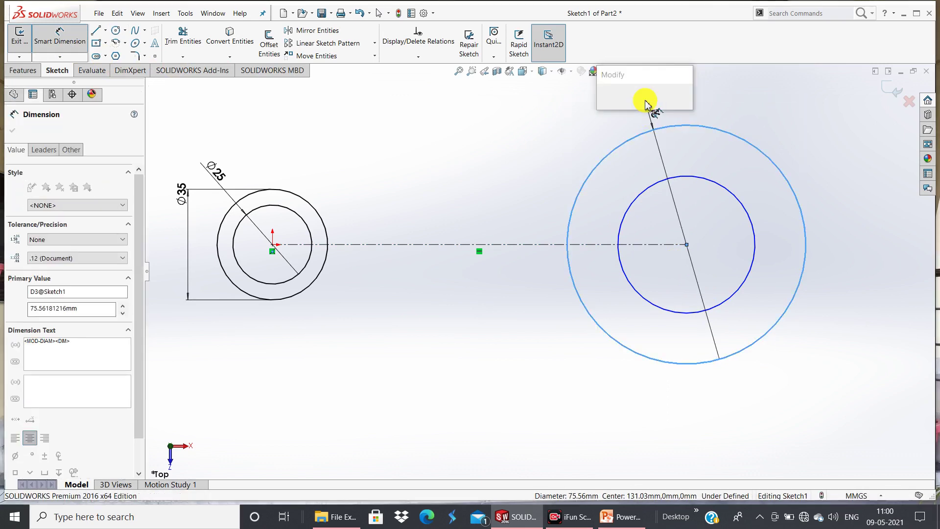
pyautogui.write('60')
pyautogui.press('Return')
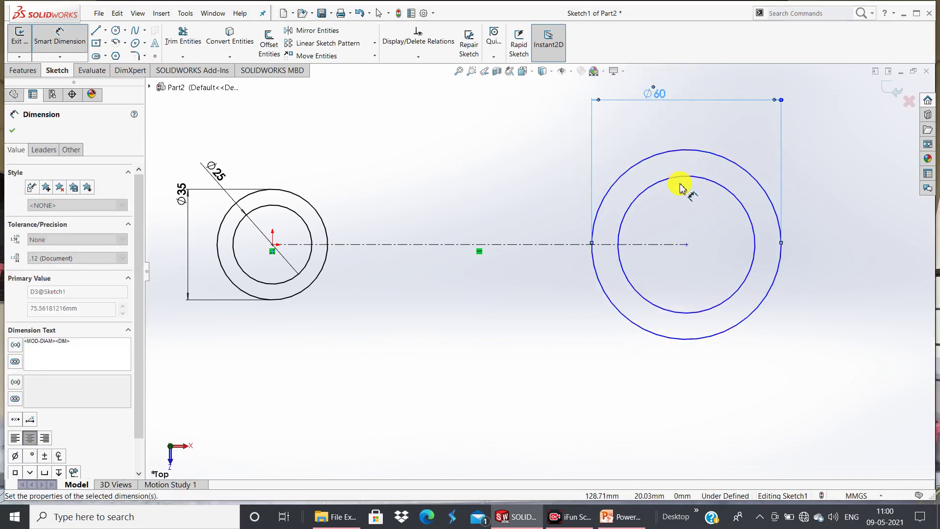
pyautogui.click(682, 179)
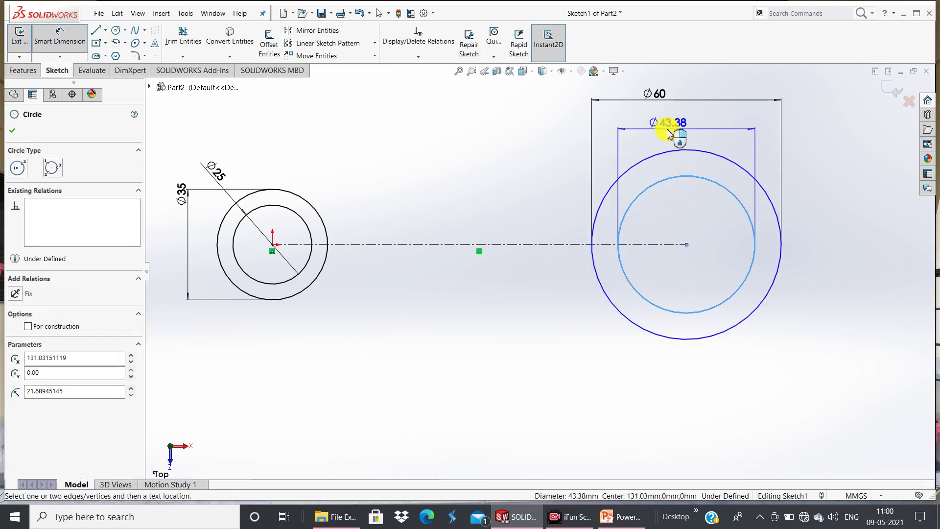
pyautogui.click(668, 133)
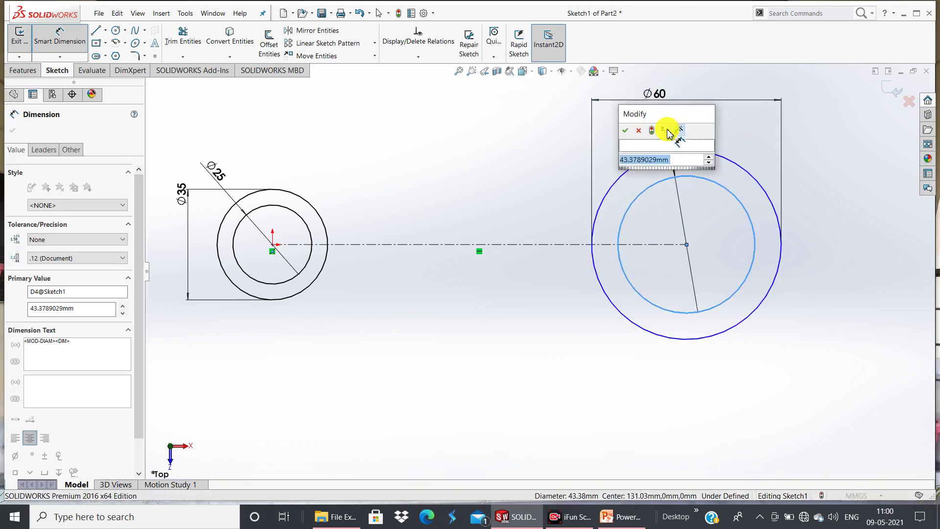
pyautogui.press('Escape')
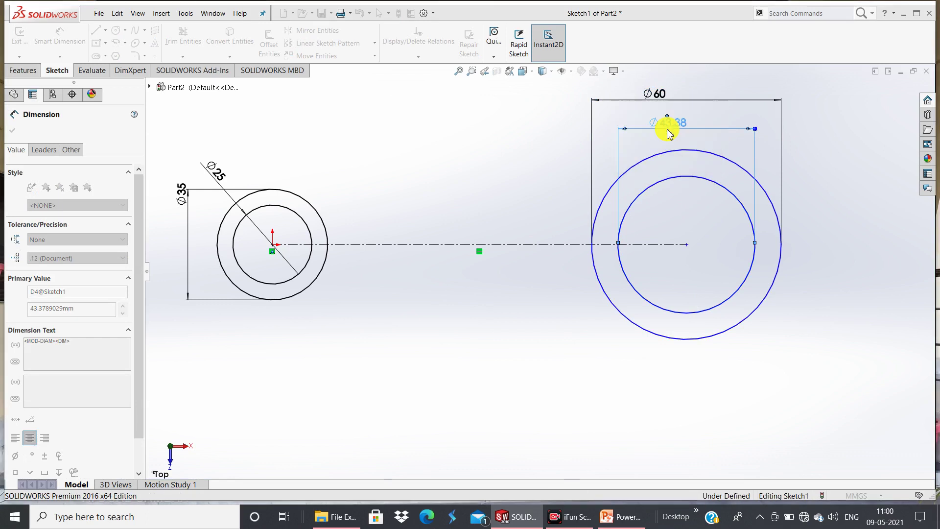
pyautogui.press('Return')
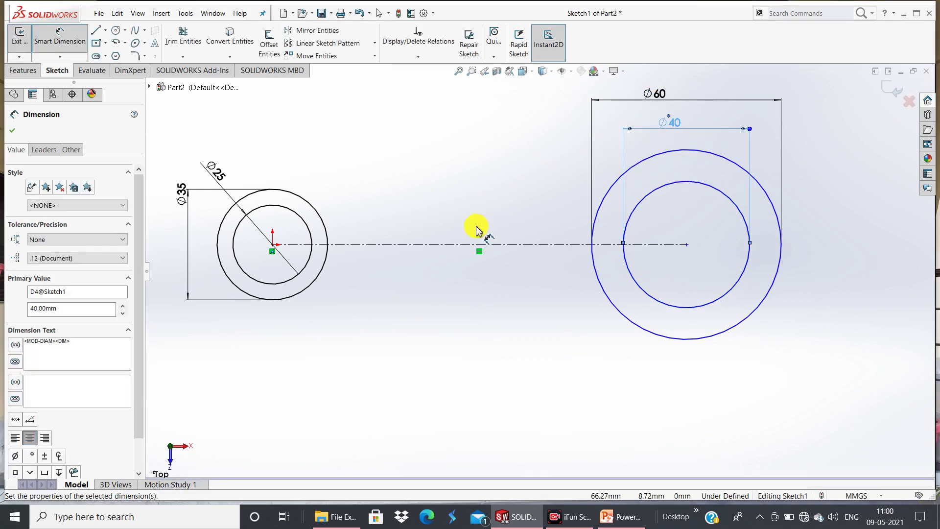
# Dimension the centerline length to 200 mm and fit the sketch in view
pyautogui.click(447, 249)
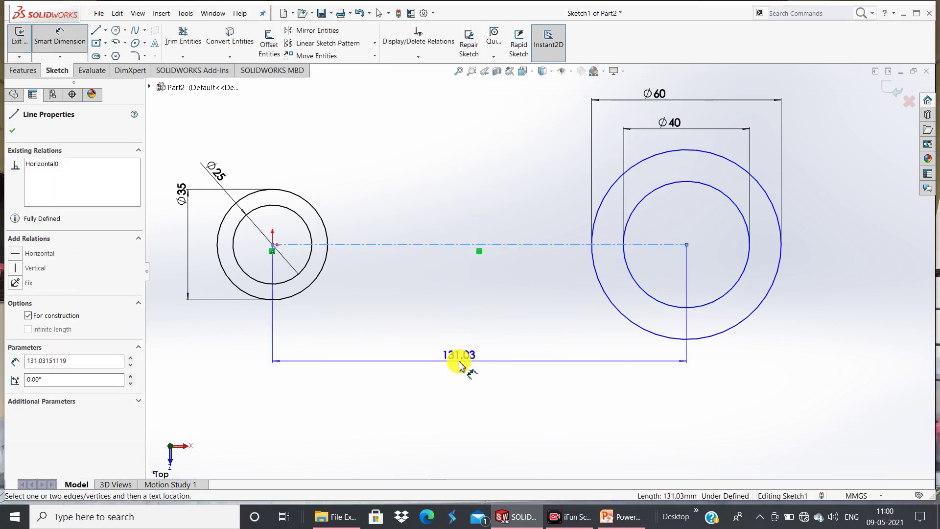
pyautogui.click(449, 356)
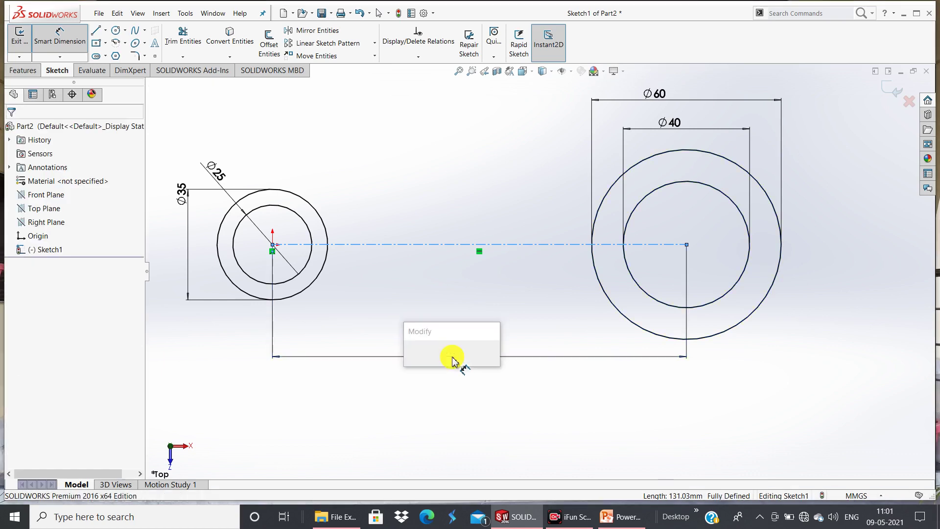
pyautogui.write('=')
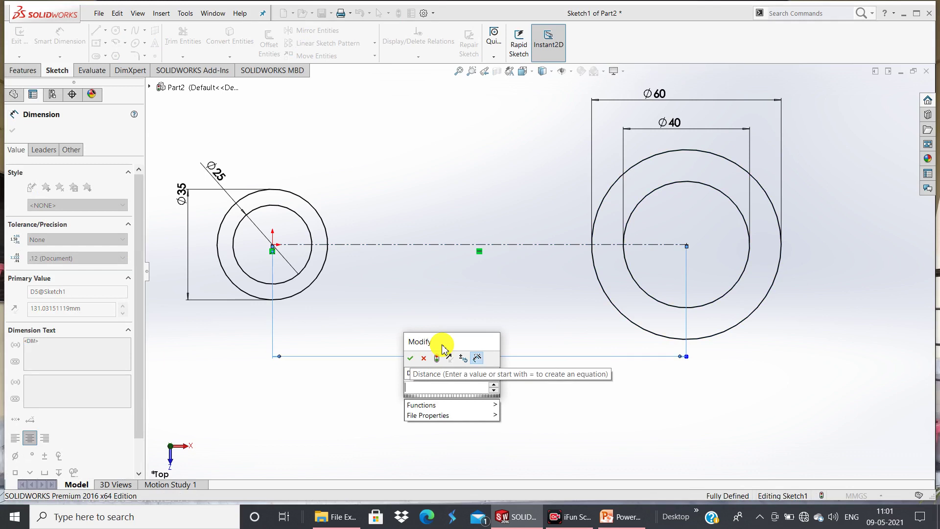
pyautogui.write('200')
pyautogui.press('Return')
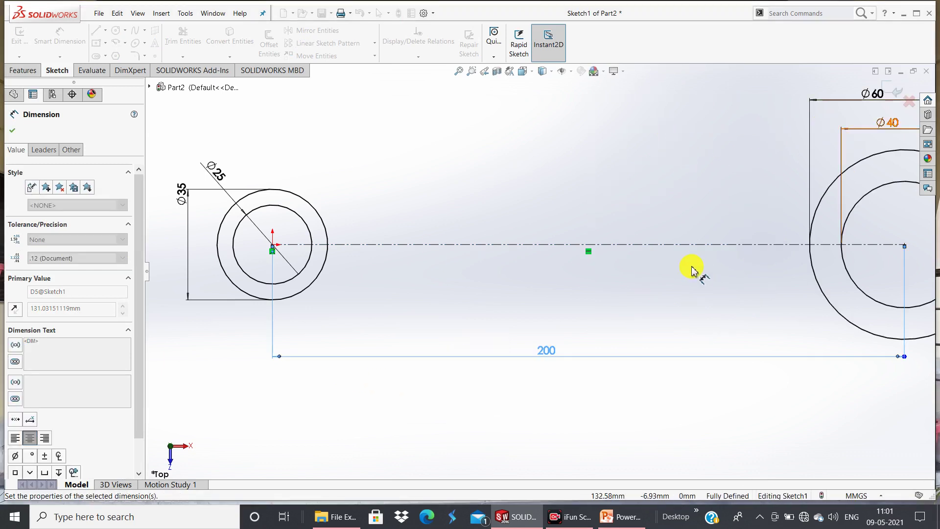
pyautogui.press('f')
pyautogui.scroll(-2, 734, 304)
pyautogui.scroll(1, 742, 289)
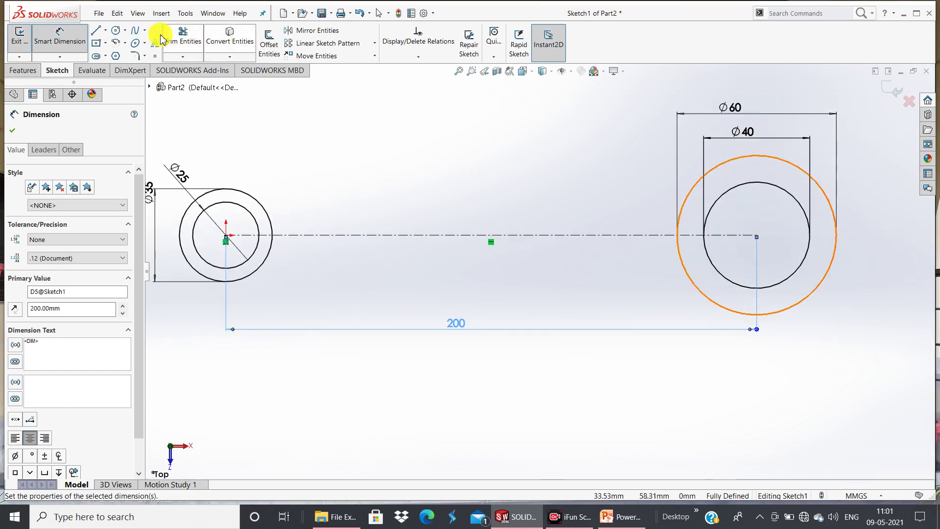
pyautogui.click(48, 33)
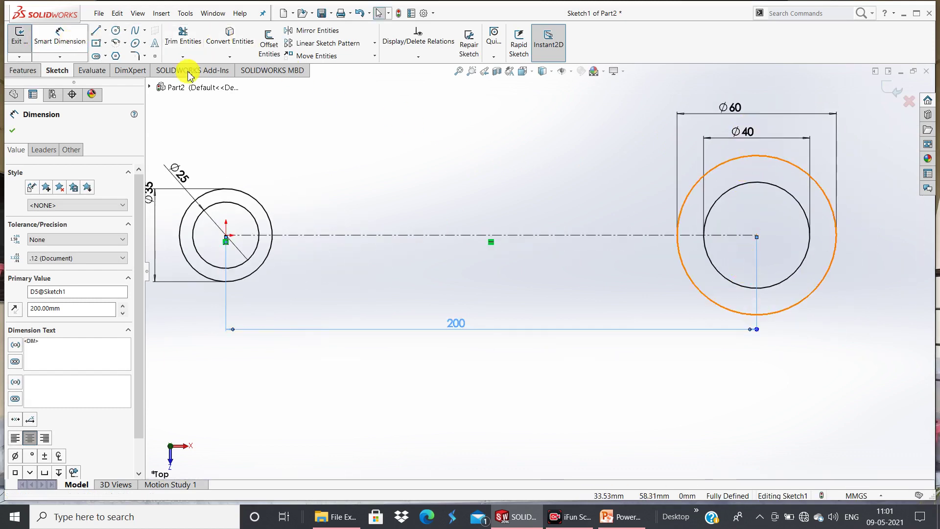
# Delete the Ø40 dimension and re-dimension the right inner circle to Ø50
pyautogui.rightClick(748, 133)
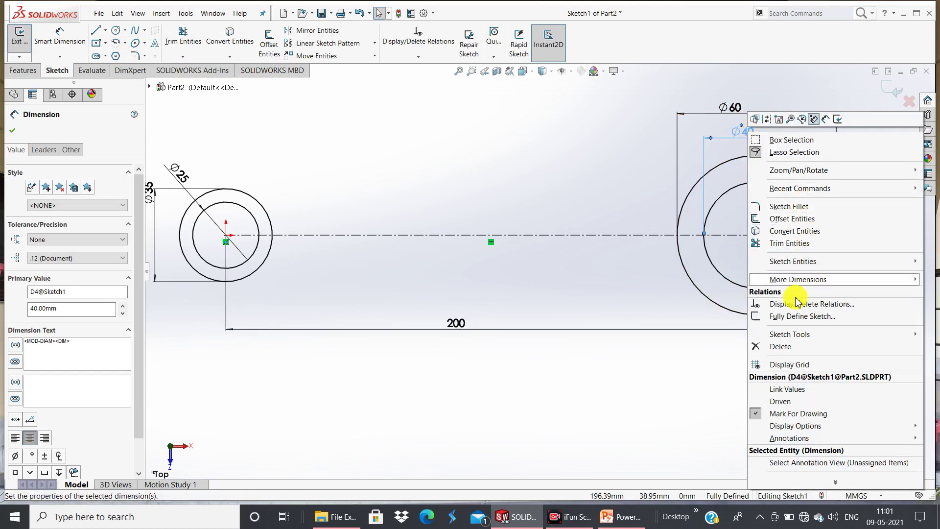
pyautogui.click(799, 348)
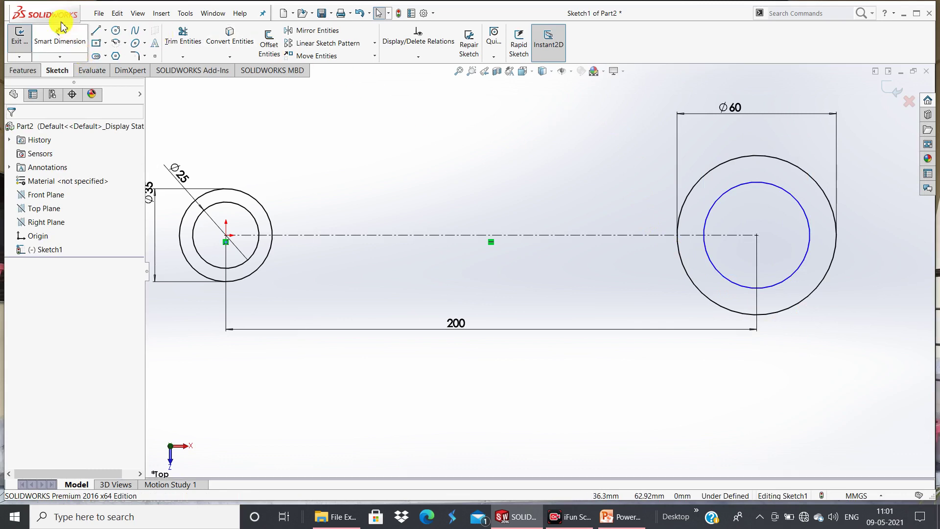
pyautogui.click(70, 46)
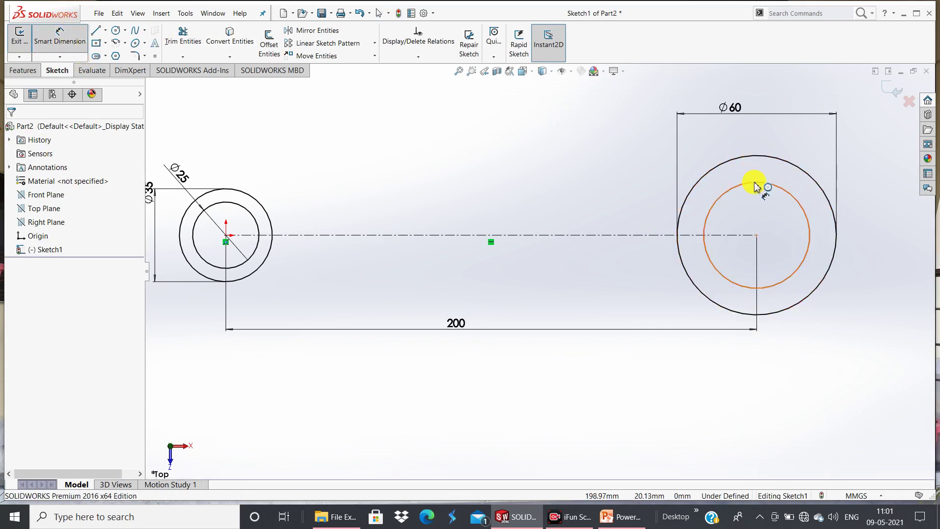
pyautogui.click(746, 164)
pyautogui.click(741, 140)
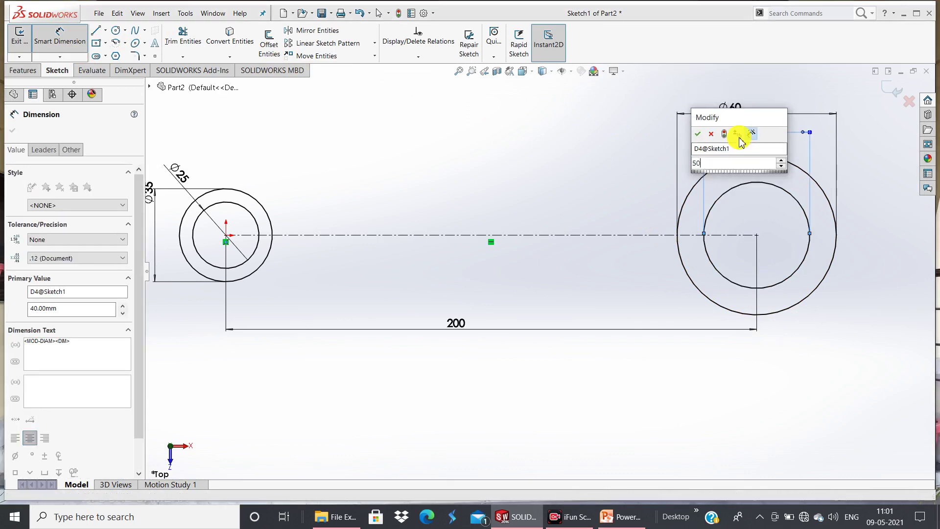
pyautogui.press('Return')
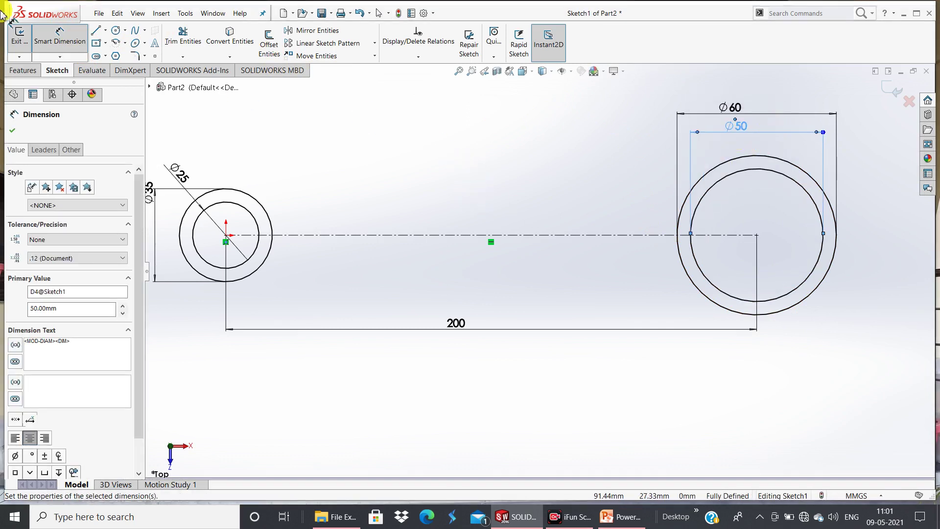
pyautogui.click(59, 42)
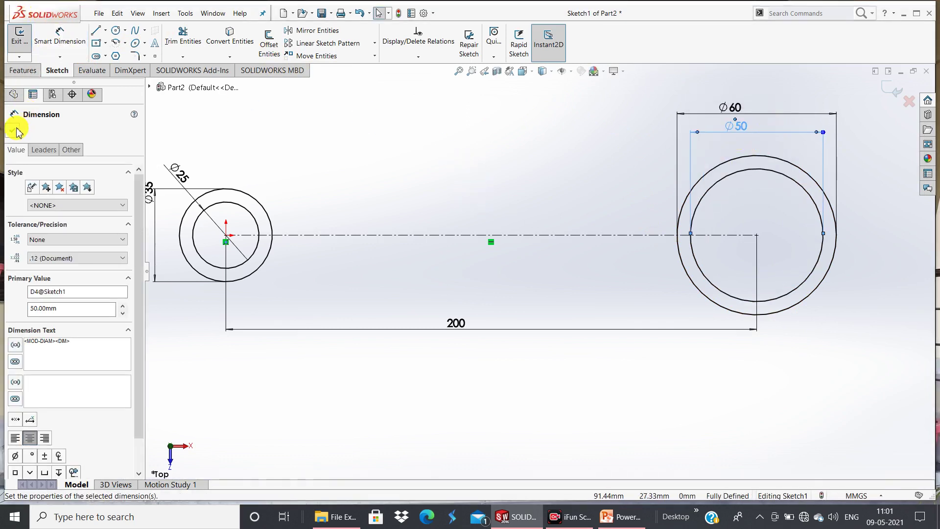
pyautogui.click(16, 131)
pyautogui.scroll(-2, 568, 196)
pyautogui.scroll(3, 583, 240)
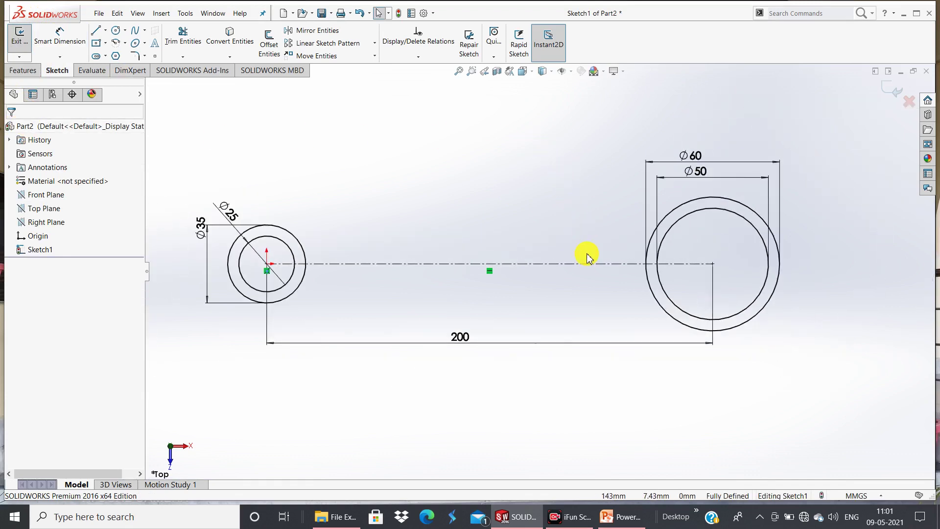
pyautogui.scroll(2, 588, 252)
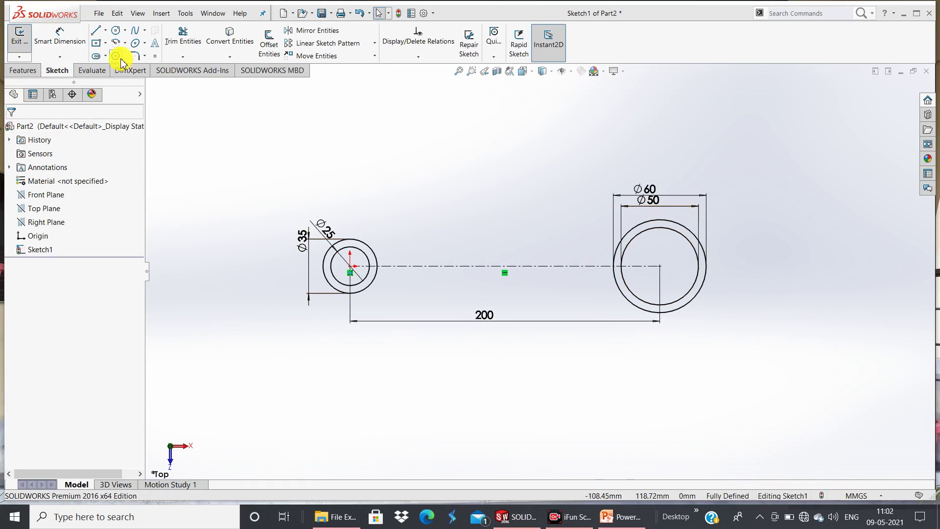
# Draw a vertical line through the right ring's centre
pyautogui.click(96, 31)
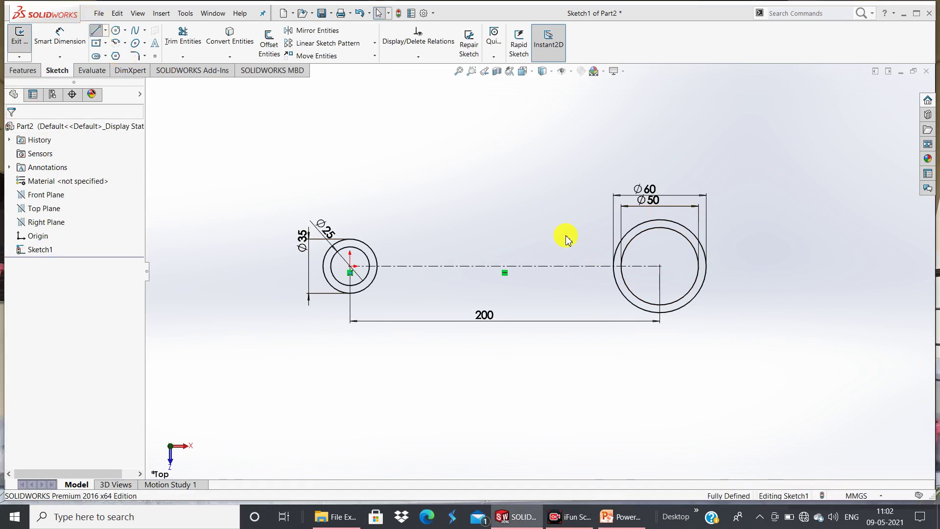
pyautogui.click(661, 222)
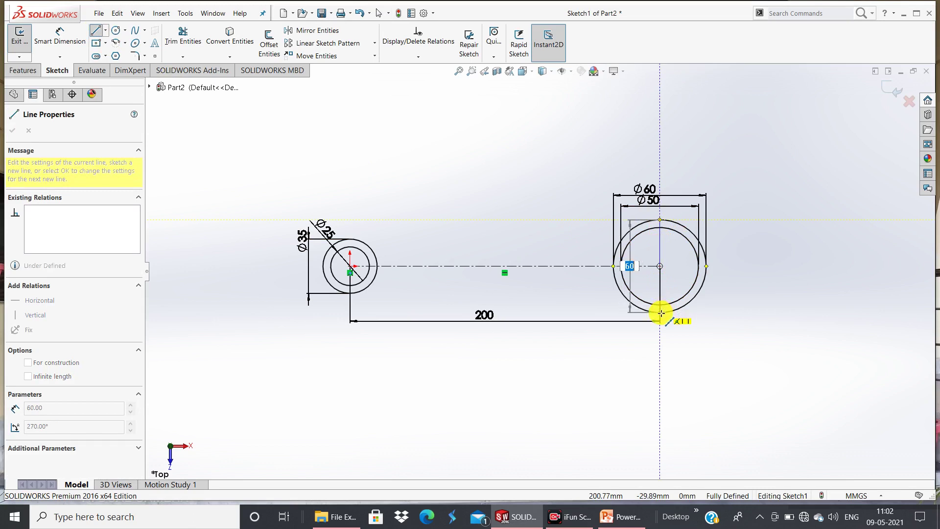
pyautogui.doubleClick(659, 313)
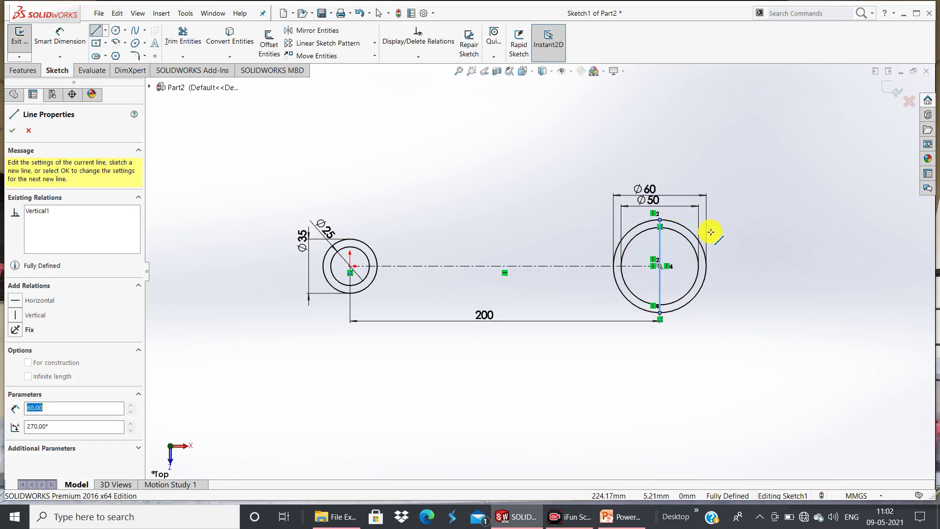
pyautogui.click(12, 131)
# Power-trim the right circles and line down to left half-arcs
pyautogui.click(182, 37)
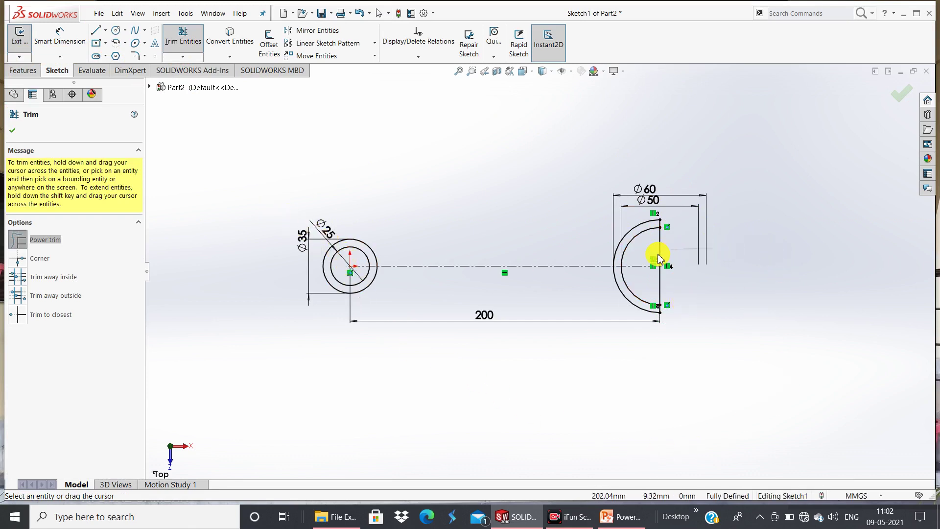
pyautogui.moveTo(693, 300); pyautogui.dragTo(629, 101)
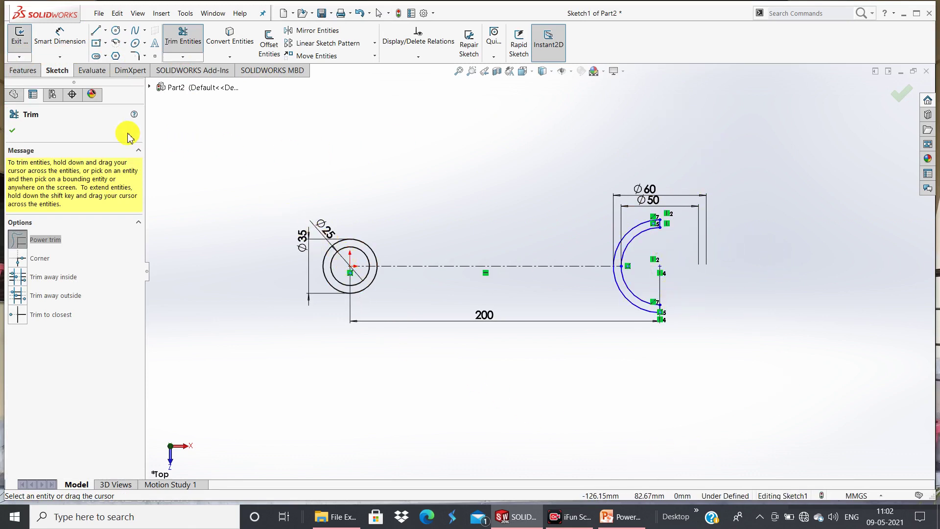
pyautogui.click(13, 131)
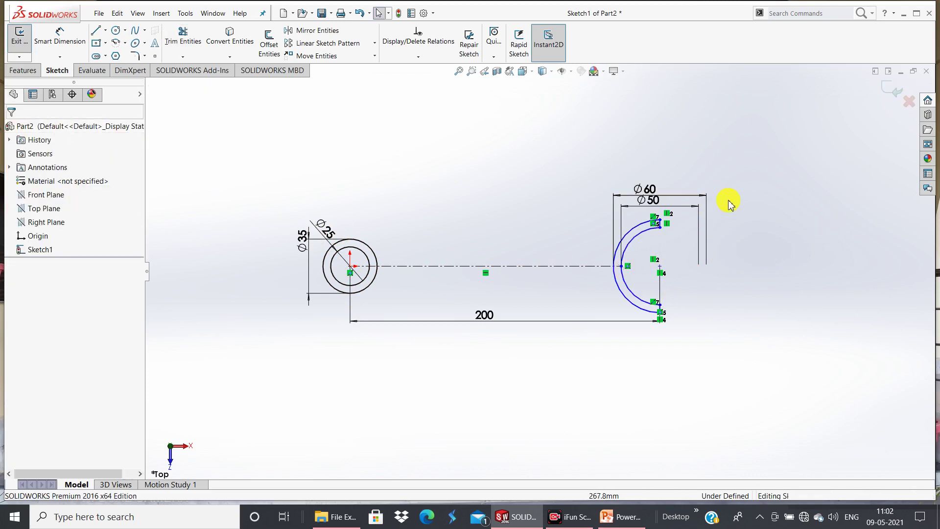
# Extrude Sketch1 Mid Plane to 25 mm, creating Boss-Extrude1
pyautogui.click(22, 73)
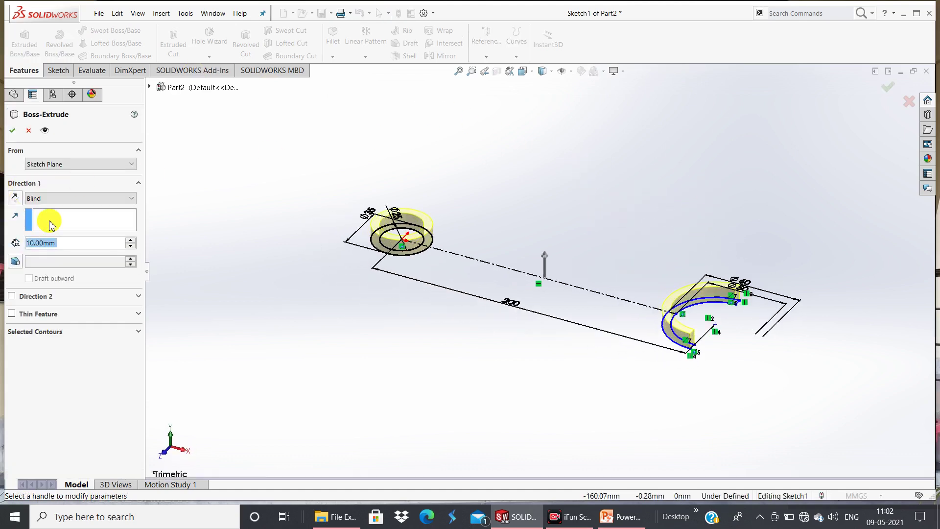
pyautogui.click(47, 202)
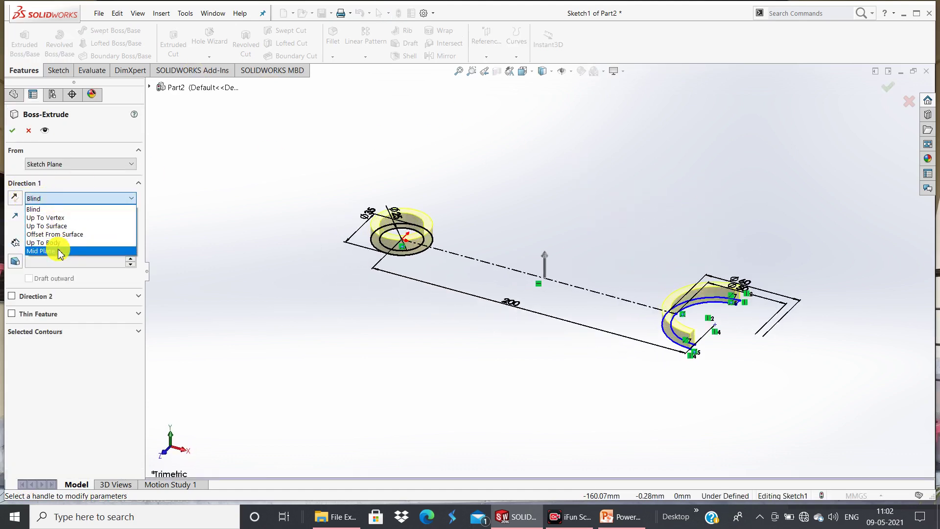
pyautogui.click(58, 251)
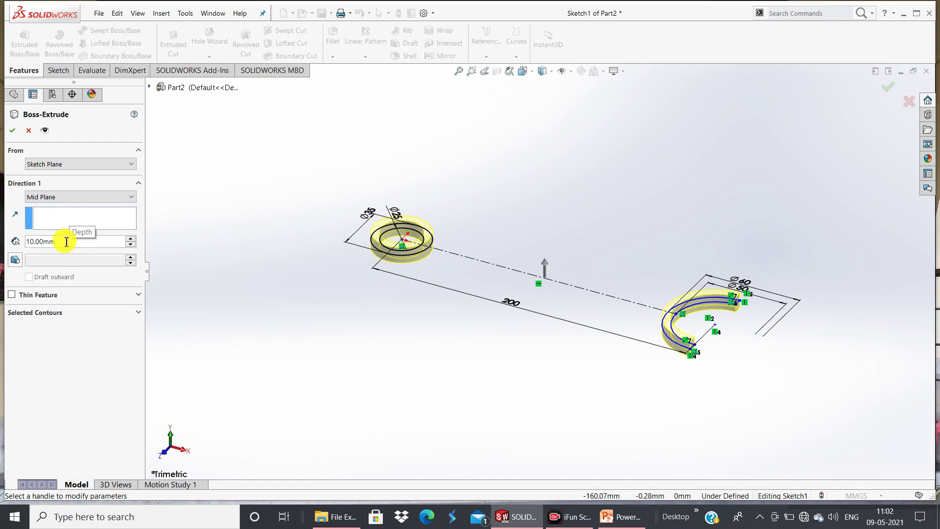
pyautogui.press('BackSpace')
pyautogui.press('BackSpace')
pyautogui.press('BackSpace')
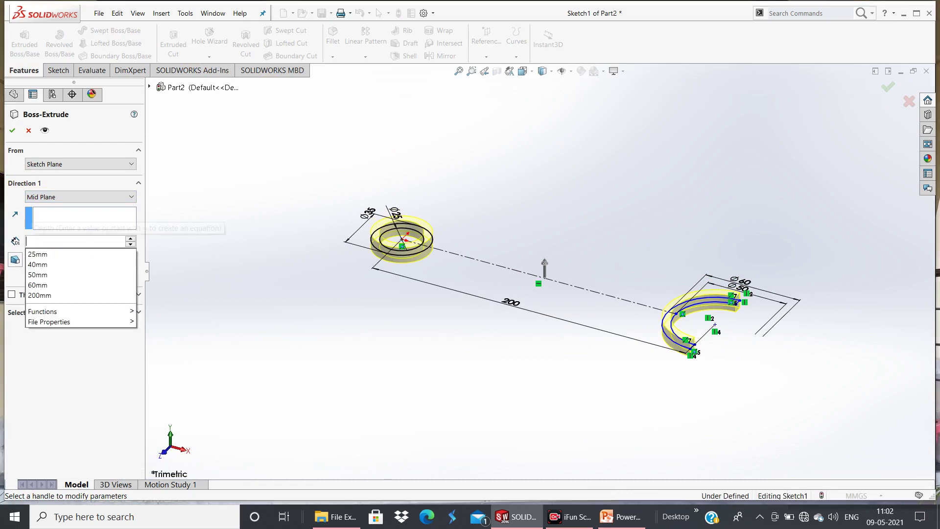
pyautogui.click(63, 254)
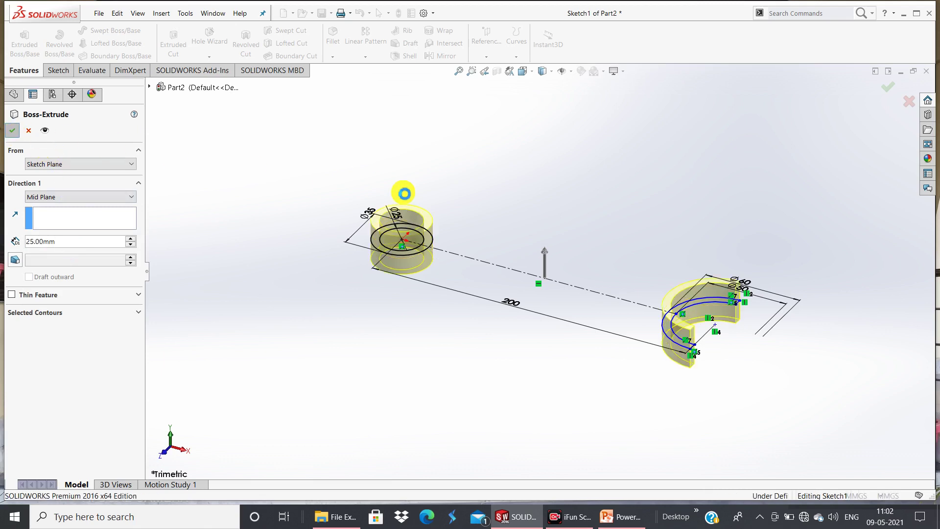
pyautogui.click(12, 129)
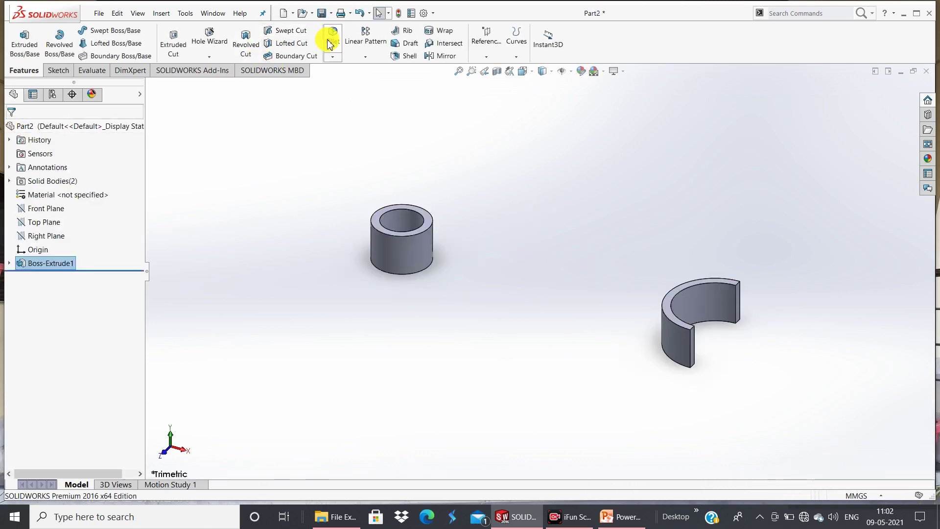
# Free-rotate the model to look at it from above
pyautogui.click(142, 14)
pyautogui.moveTo(155, 71)
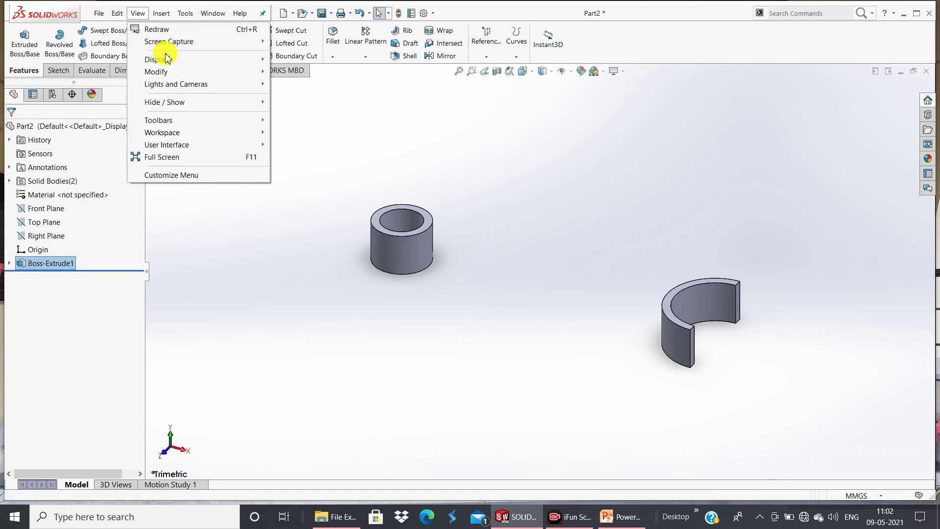
pyautogui.click(308, 135)
pyautogui.moveTo(386, 146); pyautogui.dragTo(420, 323)
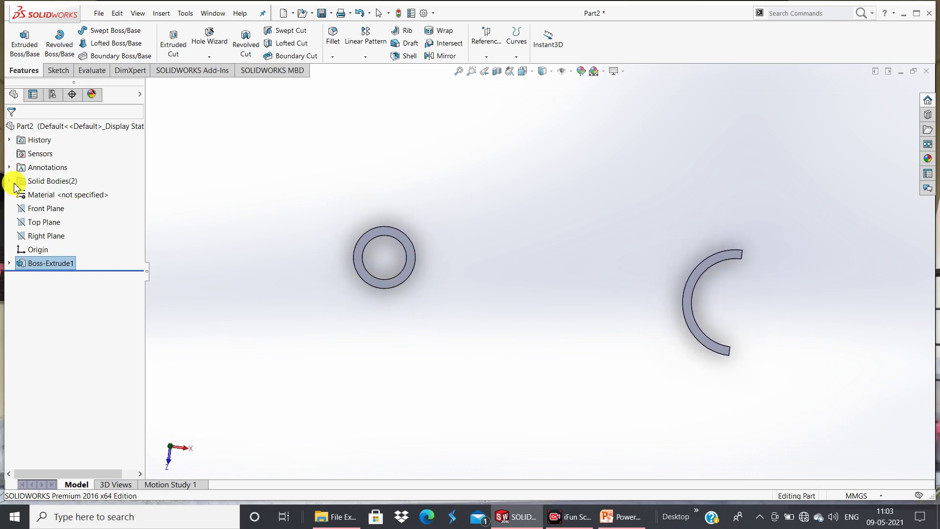
# View the Top Plane Normal To and bring up the sketching tools
pyautogui.click(36, 224)
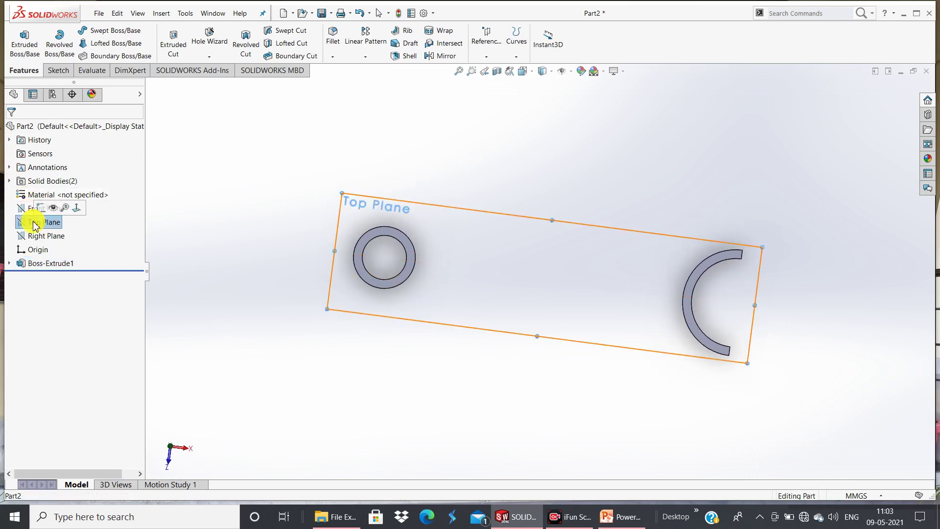
pyautogui.click(77, 211)
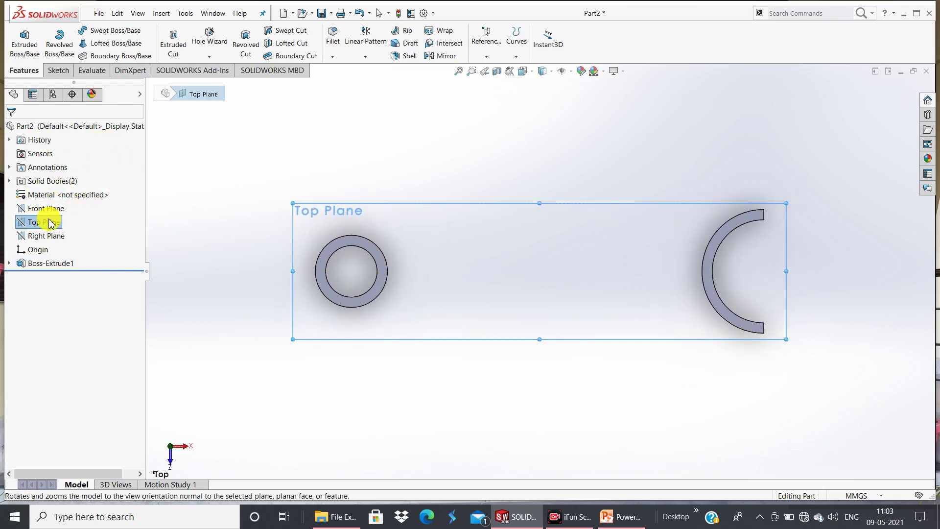
pyautogui.click(58, 70)
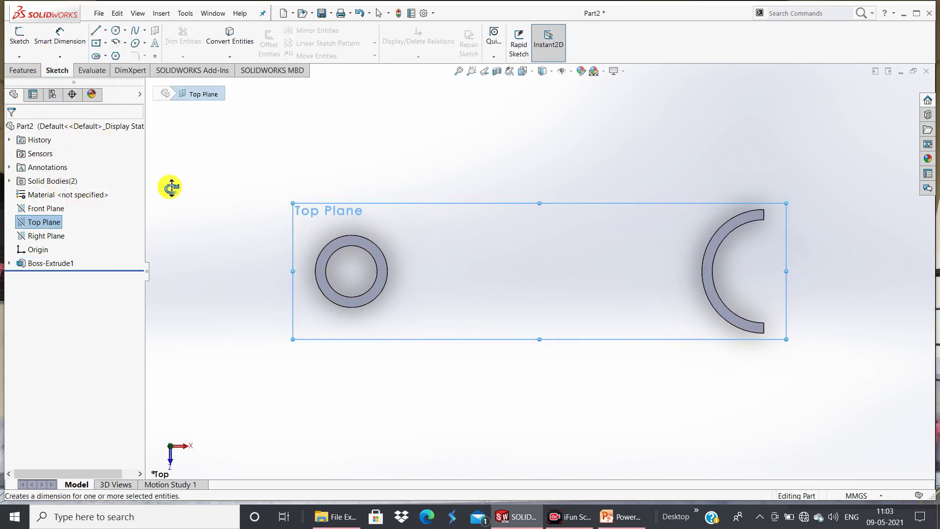
pyautogui.click(105, 31)
# Draw a horizontal construction centerline from the ring's outer edge to the C-end's arc
pyautogui.click(106, 50)
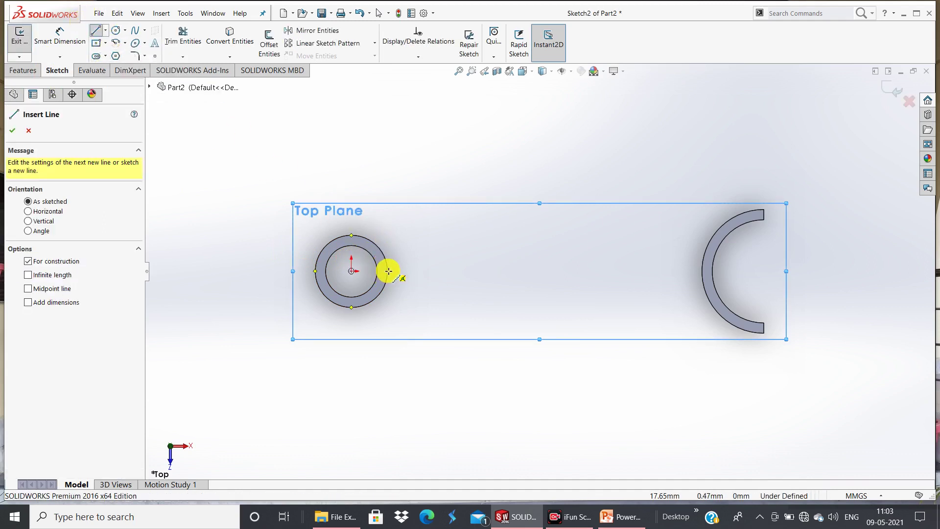
pyautogui.click(388, 271)
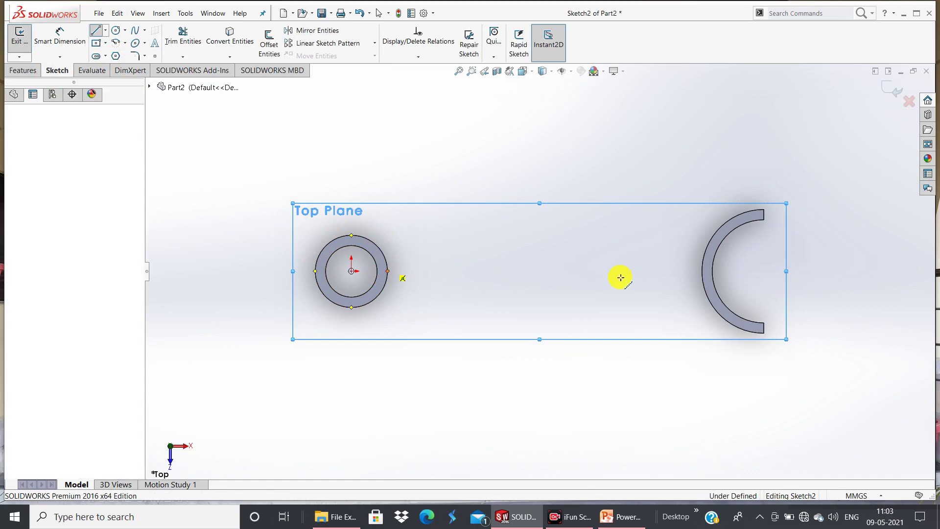
pyautogui.click(702, 272)
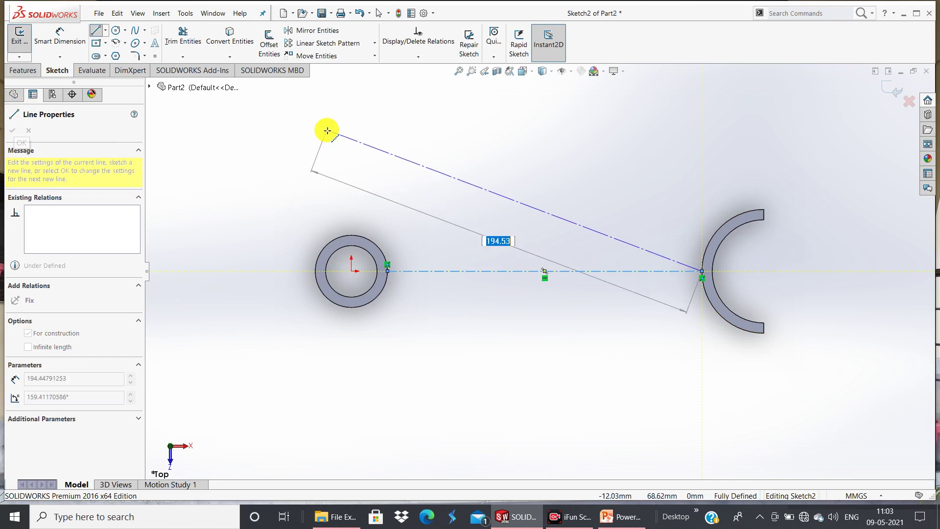
pyautogui.rightClick(327, 131)
pyautogui.click(354, 139)
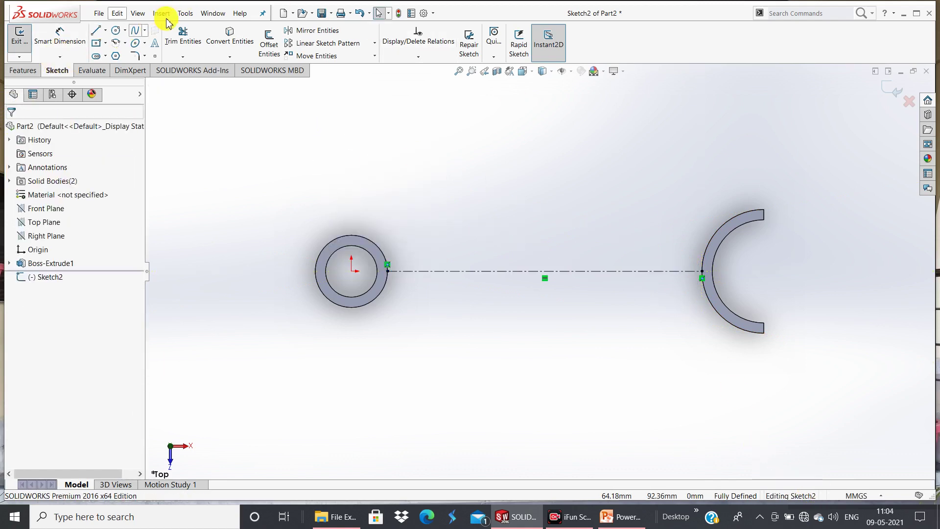
pyautogui.click(270, 45)
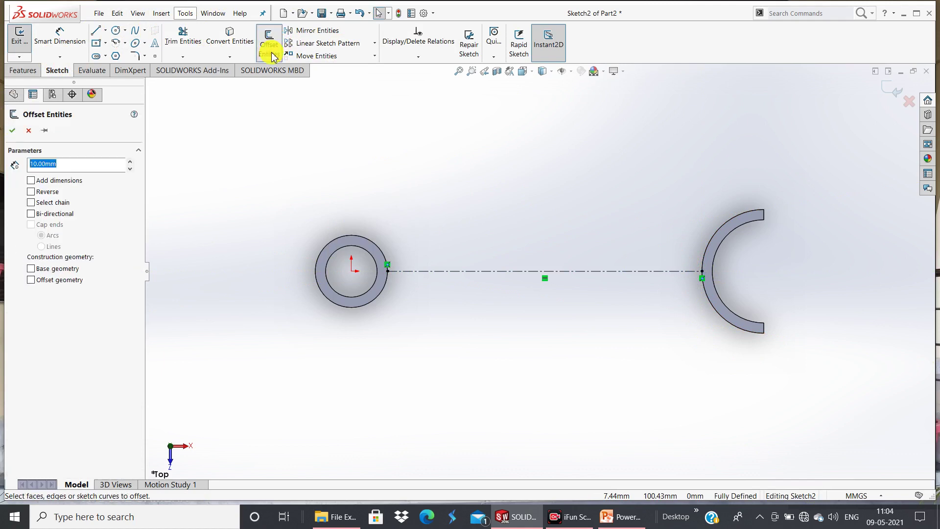
# Offset the centerline by 12.5 mm, producing a 152.50 mm parallel line
pyautogui.click(507, 272)
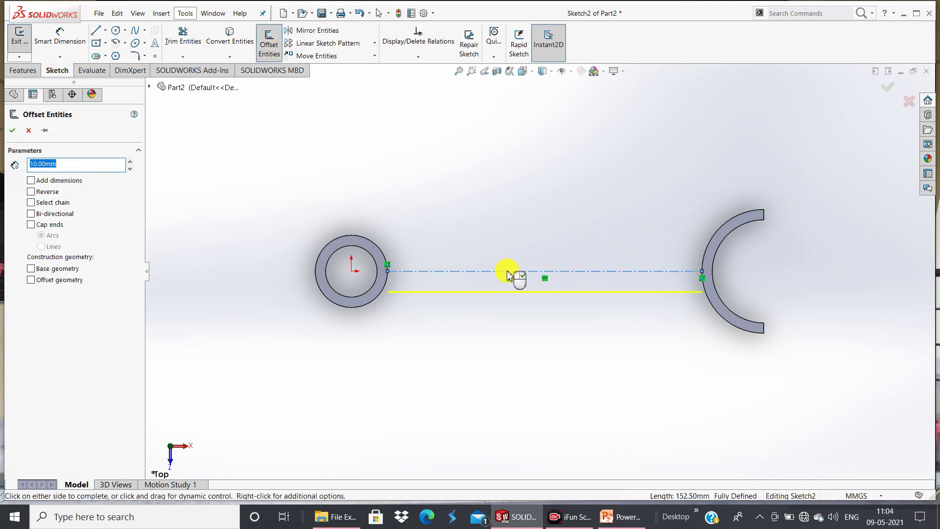
pyautogui.write('12.5')
pyautogui.press('Return')
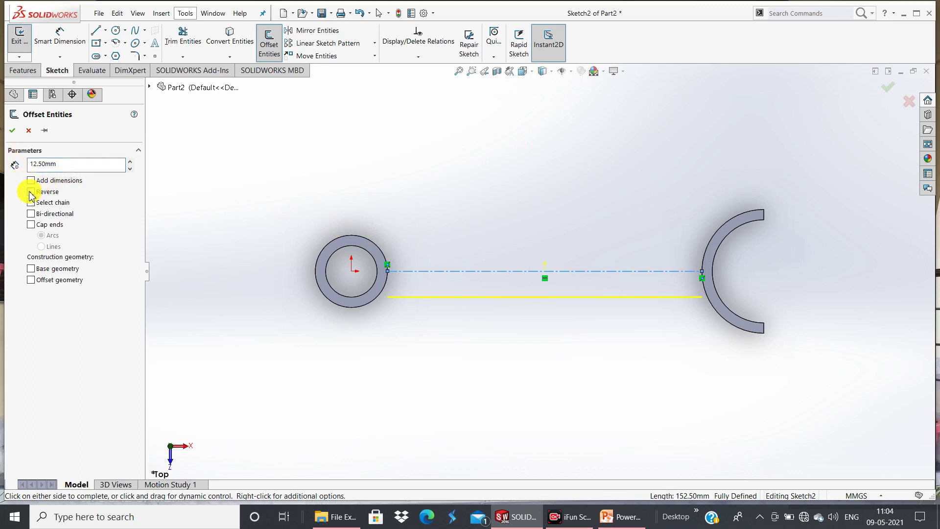
pyautogui.click(13, 131)
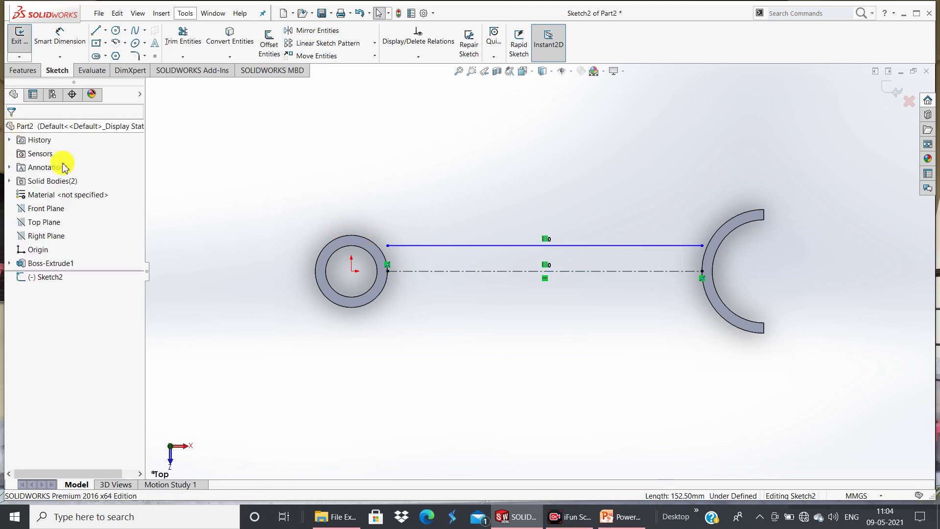
# Draw a horizontal line from the C-end's top tip, then undo and remove the misplaced attempt
pyautogui.click(96, 33)
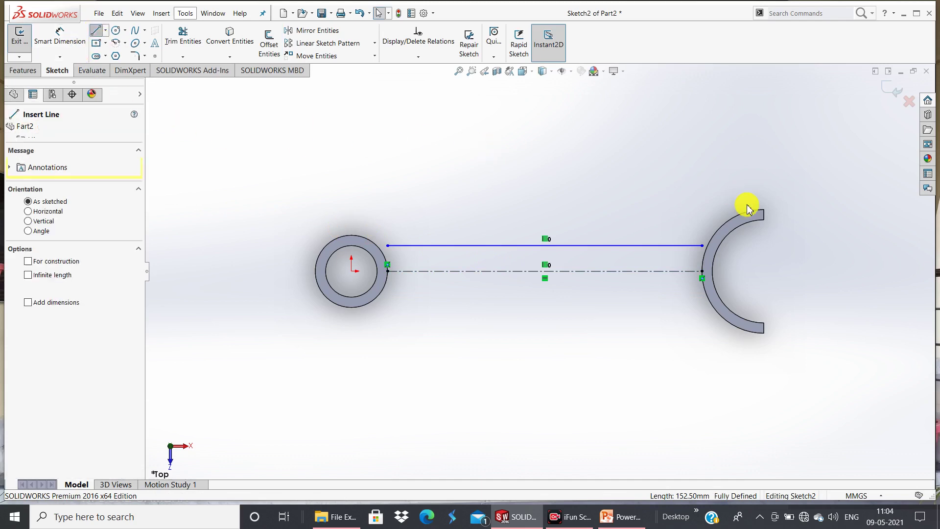
pyautogui.click(764, 210)
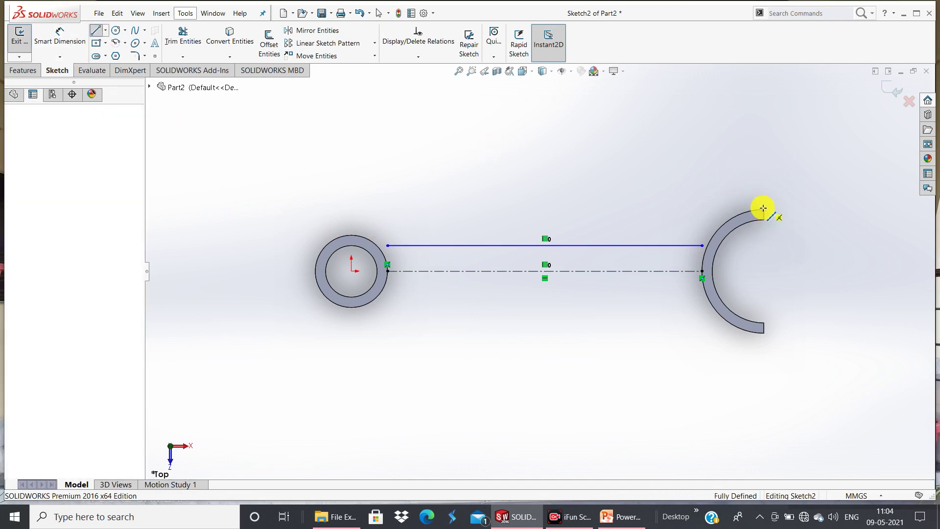
pyautogui.click(713, 210)
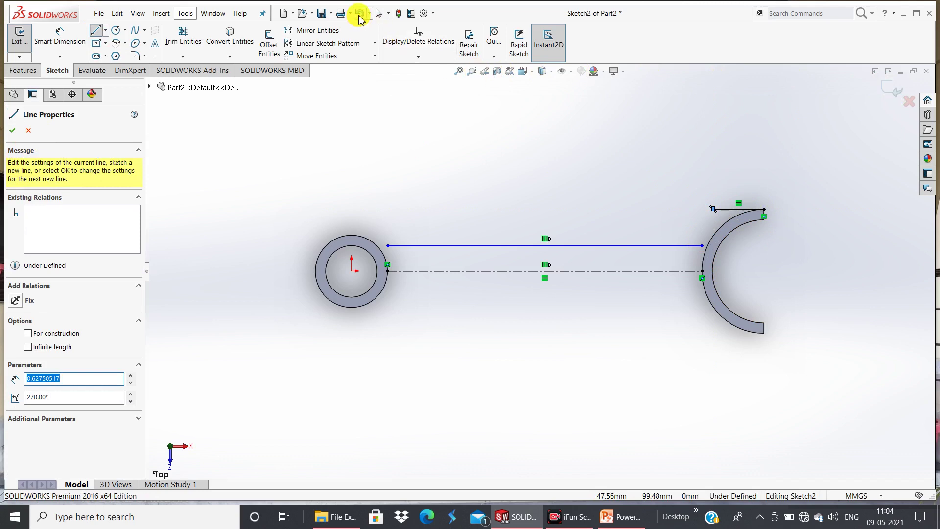
pyautogui.click(360, 15)
pyautogui.click(715, 213)
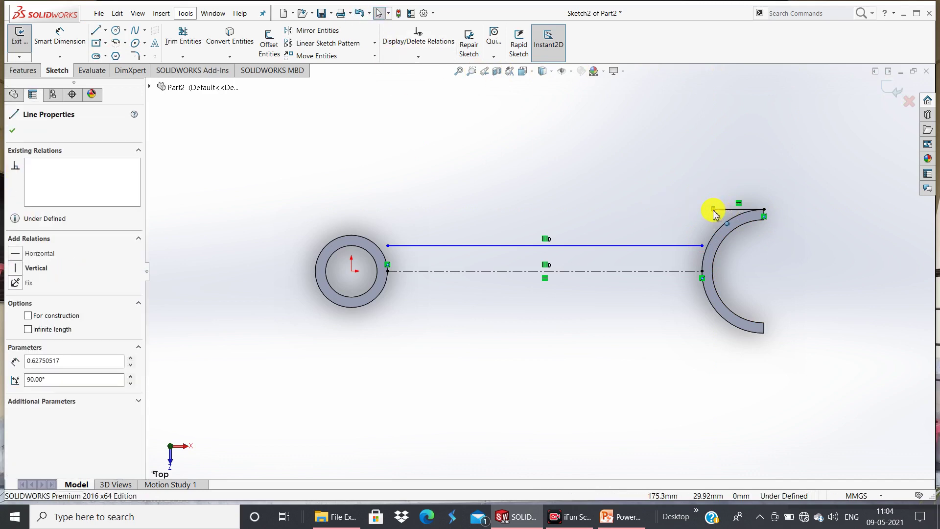
pyautogui.click(360, 14)
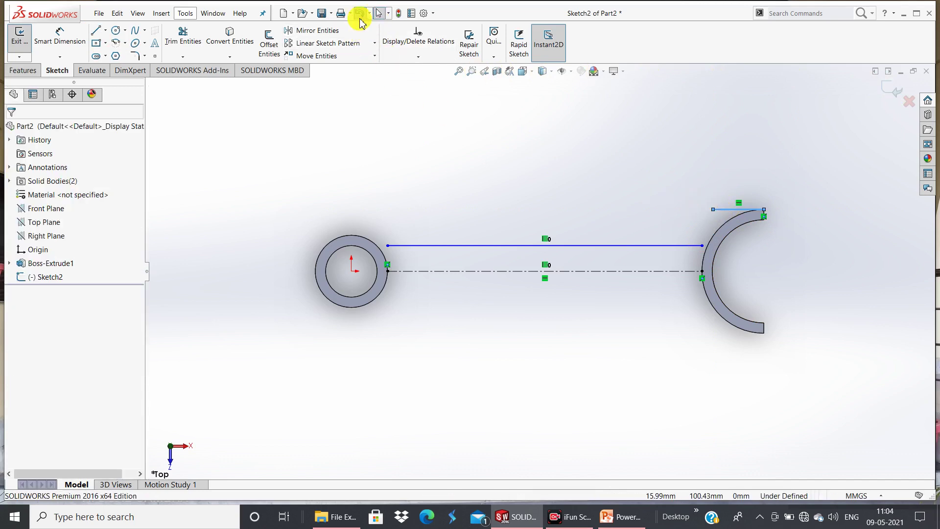
pyautogui.click(360, 16)
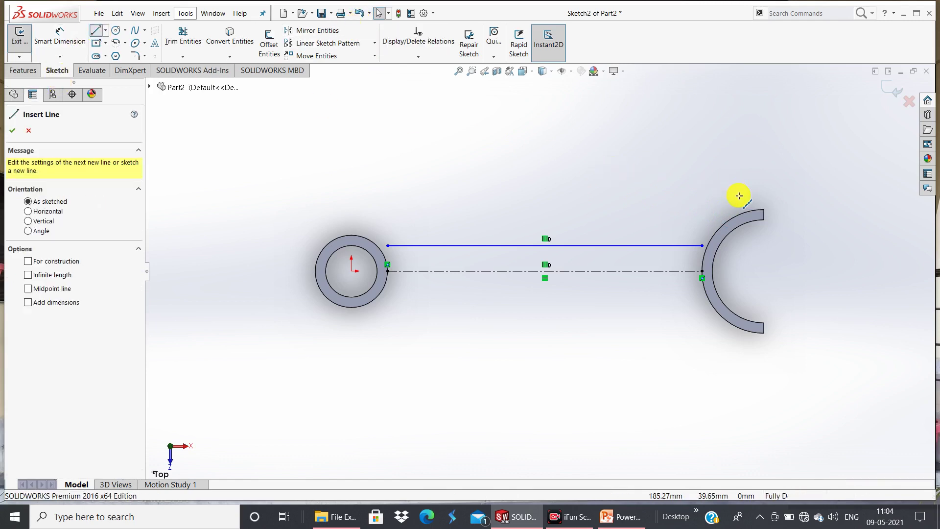
# Redraw a short horizontal line from the arc tip and a sloping line down to the offset line's end
pyautogui.click(764, 210)
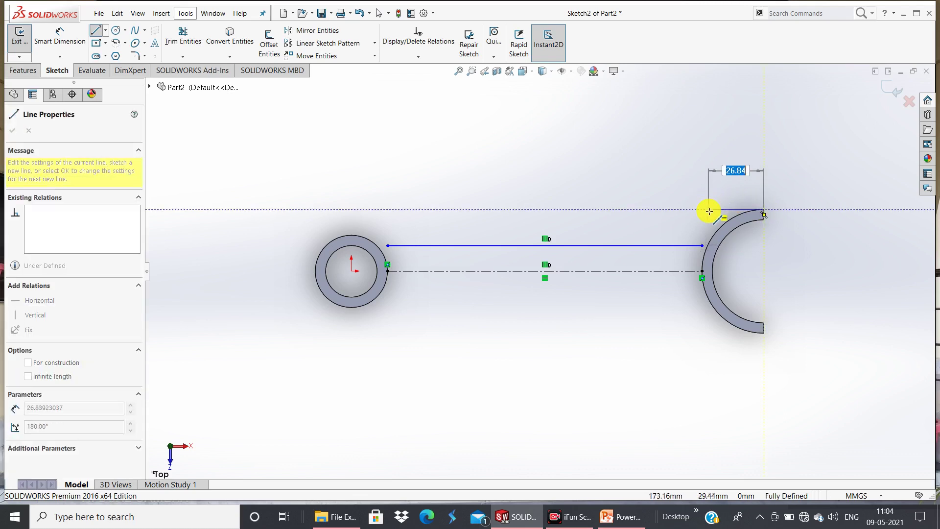
pyautogui.click(706, 211)
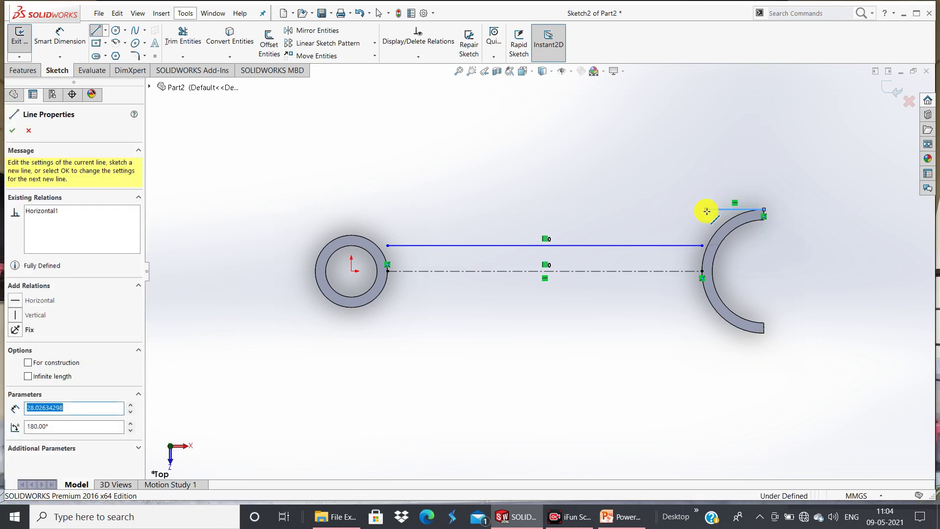
pyautogui.click(703, 245)
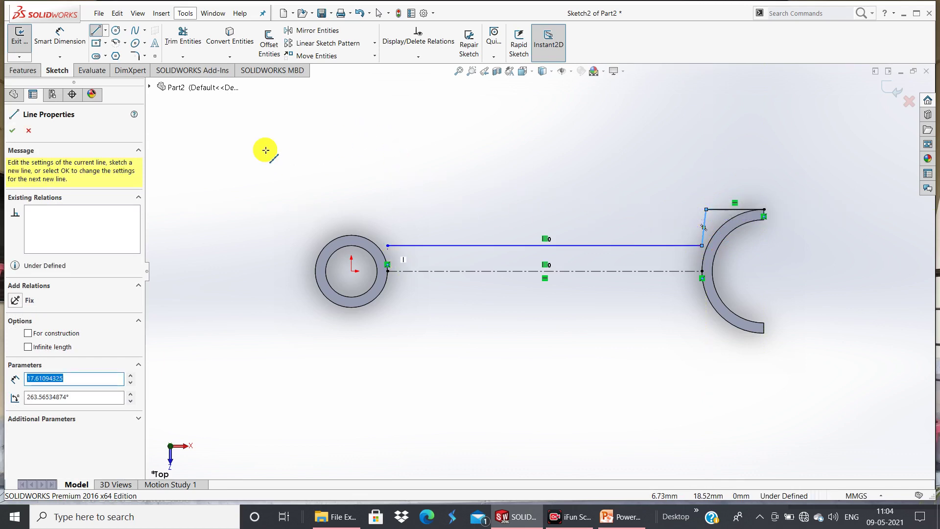
pyautogui.click(13, 131)
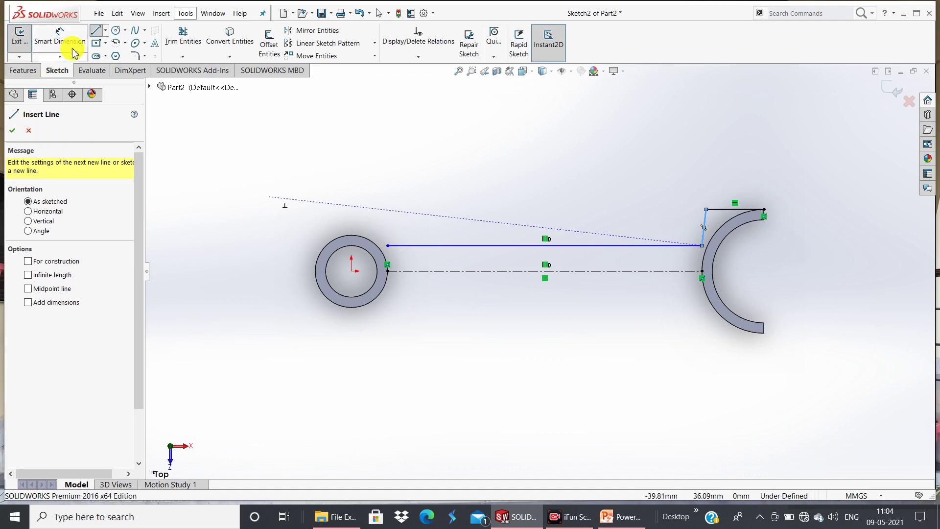
pyautogui.click(94, 33)
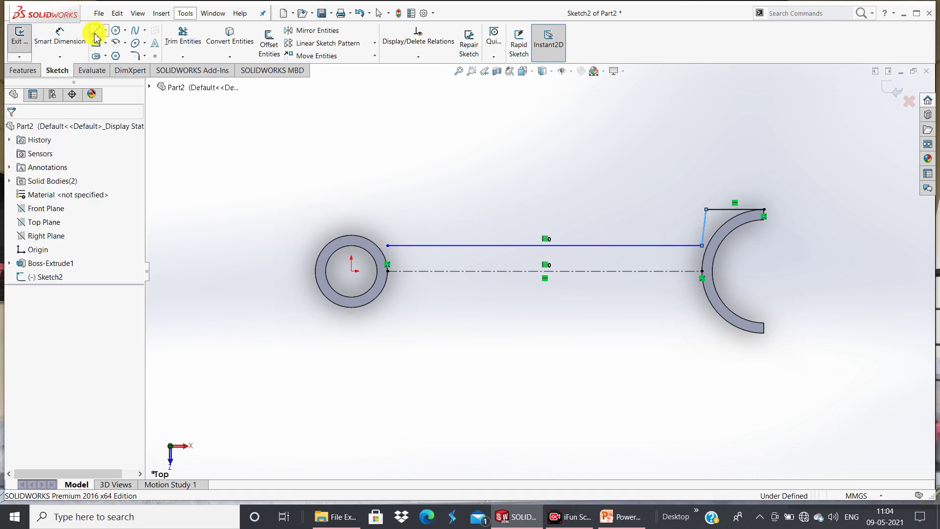
# Snap the arm line's left end onto the outer ring and dimension the lug's top line 24 mm
pyautogui.click(386, 246)
pyautogui.moveTo(380, 251); pyautogui.dragTo(376, 250)
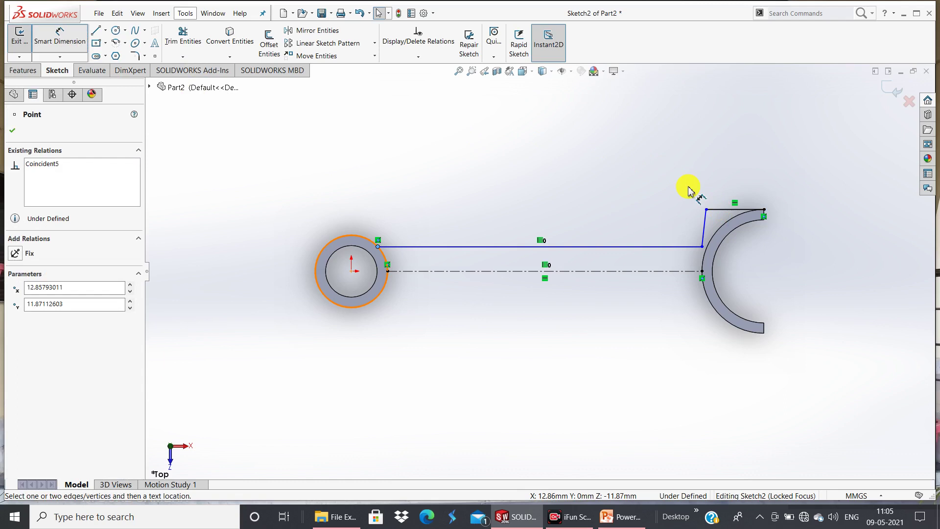
pyautogui.click(718, 177)
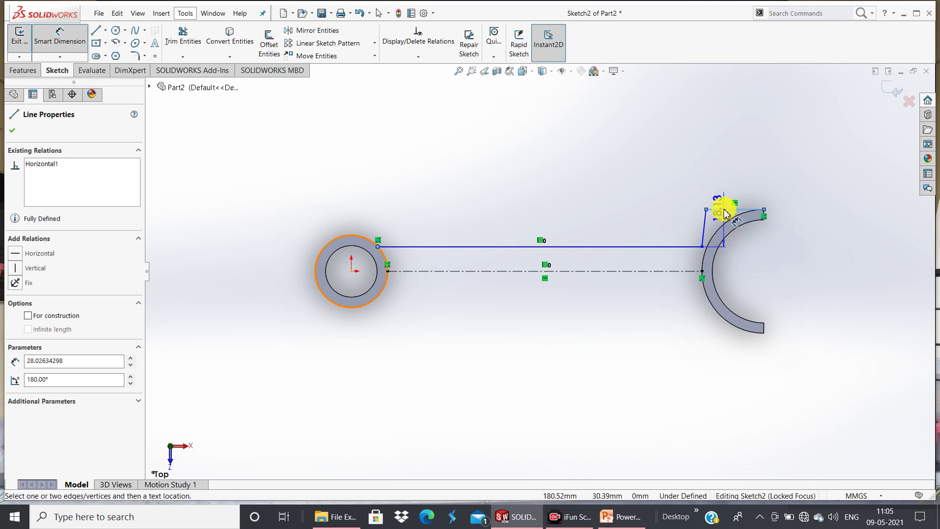
pyautogui.click(69, 37)
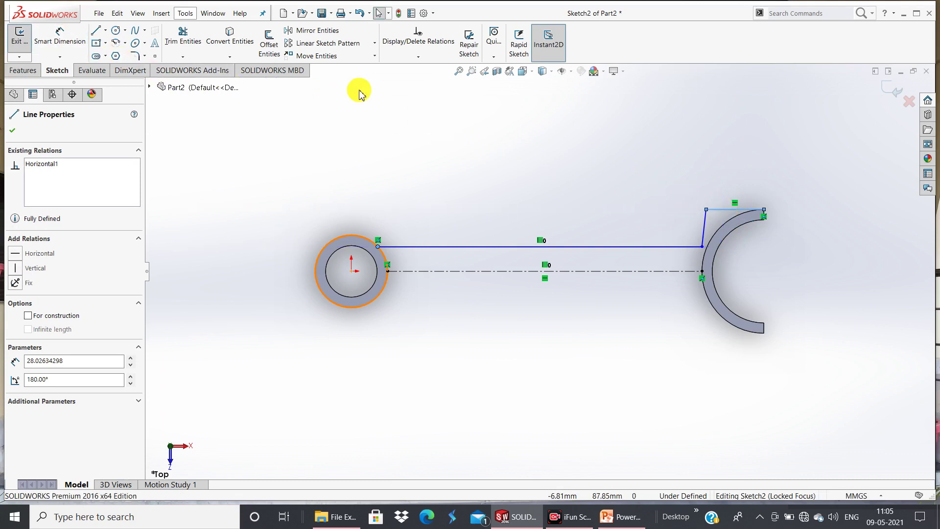
pyautogui.click(58, 36)
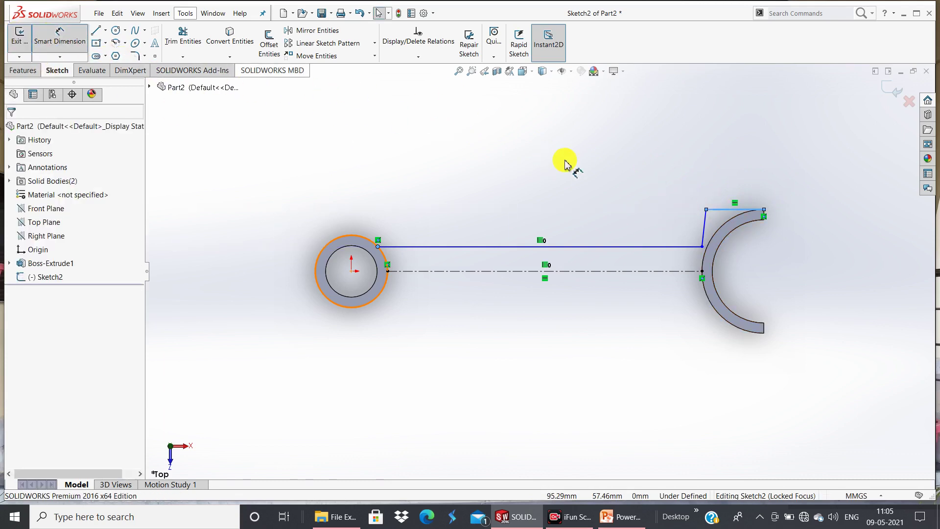
pyautogui.click(719, 214)
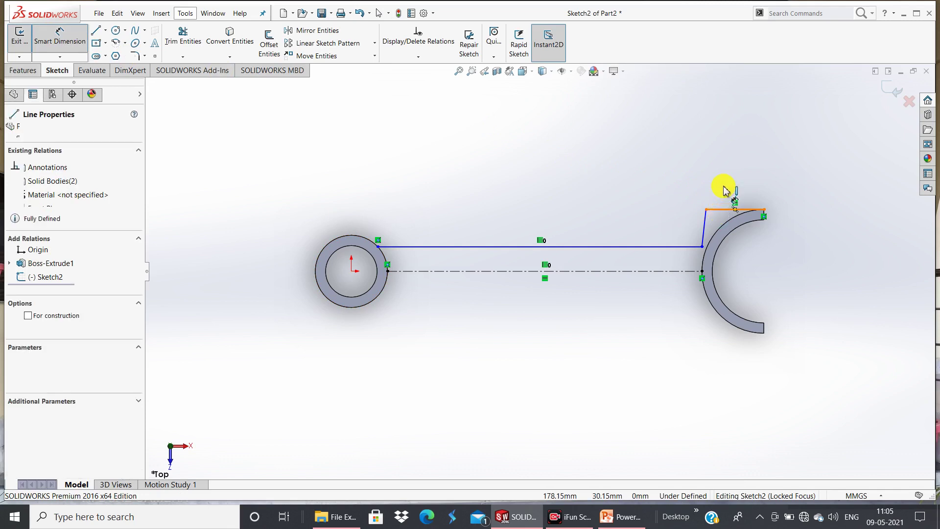
pyautogui.click(723, 167)
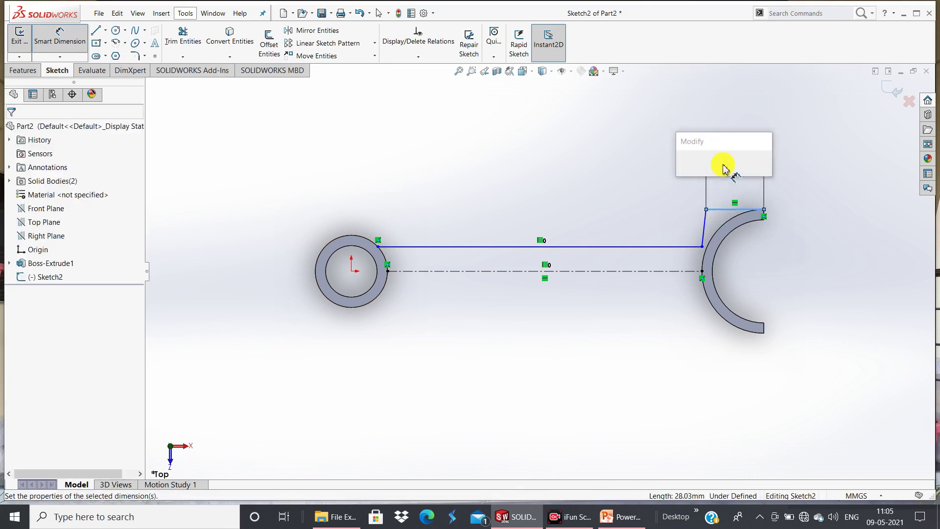
pyautogui.write('24')
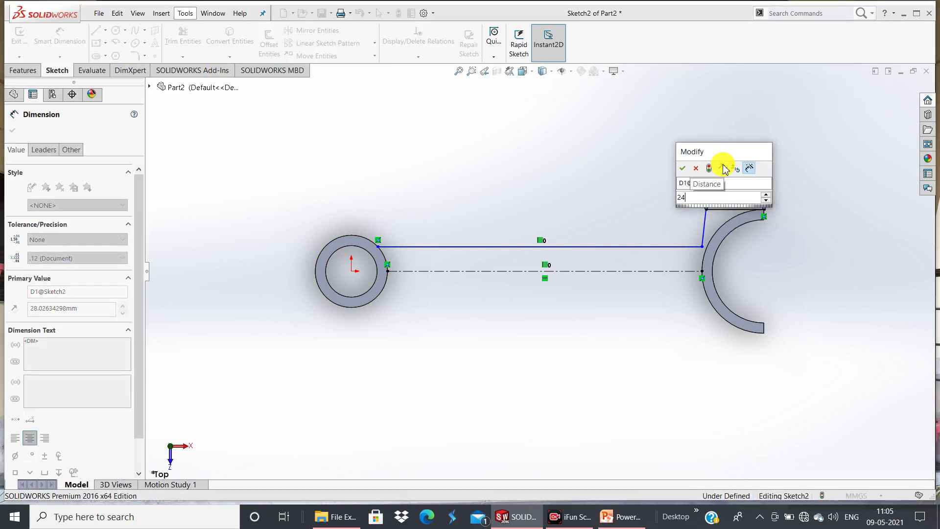
pyautogui.press('Return')
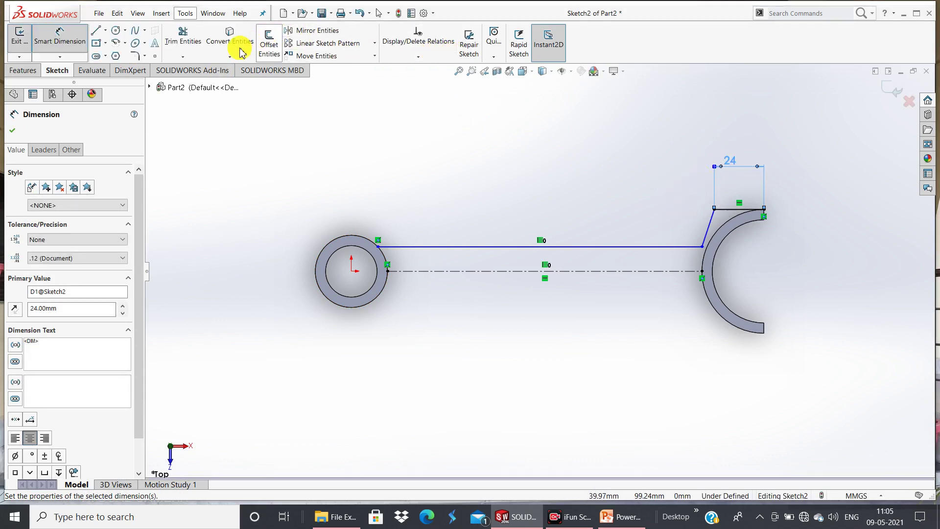
pyautogui.click(11, 133)
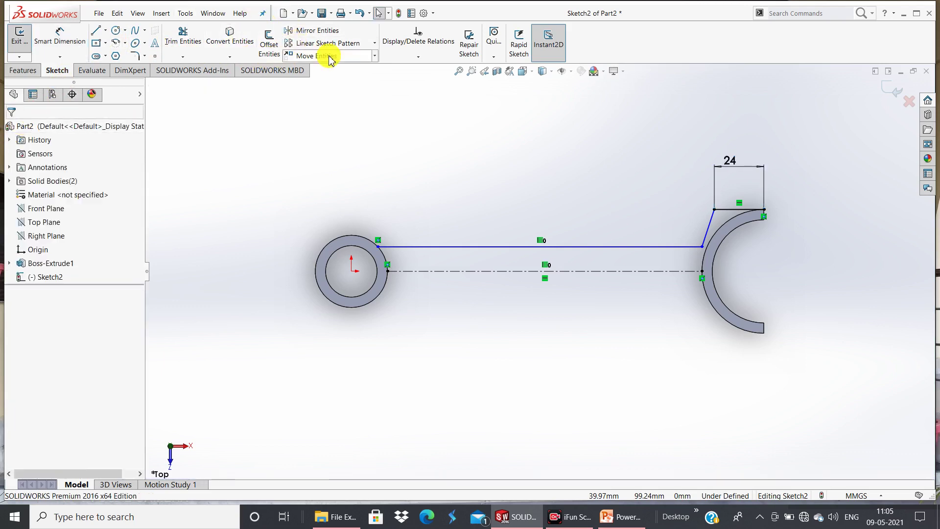
# Mirror the upper arm and lug lines about the horizontal centreline, giving a 22 mm lug width
pyautogui.click(314, 34)
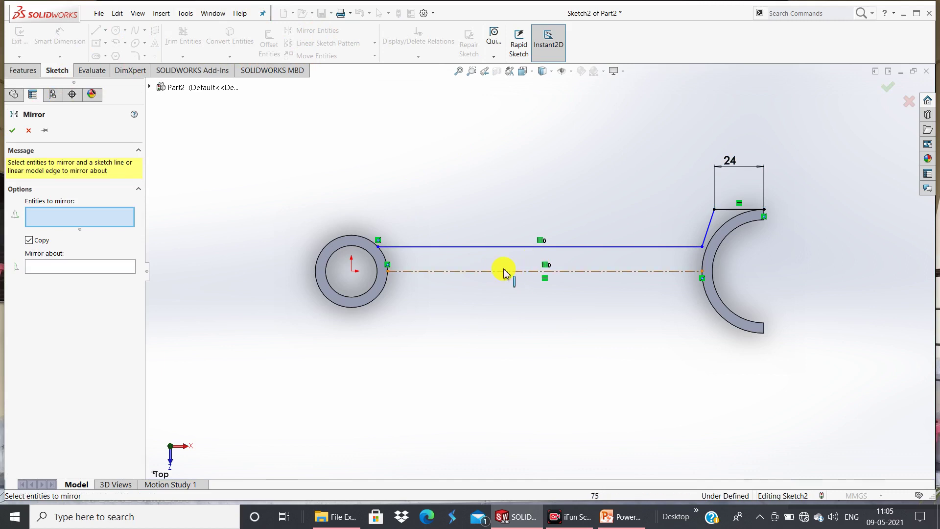
pyautogui.moveTo(260, 129)
pyautogui.mouseDown()
pyautogui.moveTo(390, 409)
pyautogui.moveTo(535, 141)
pyautogui.mouseUp()
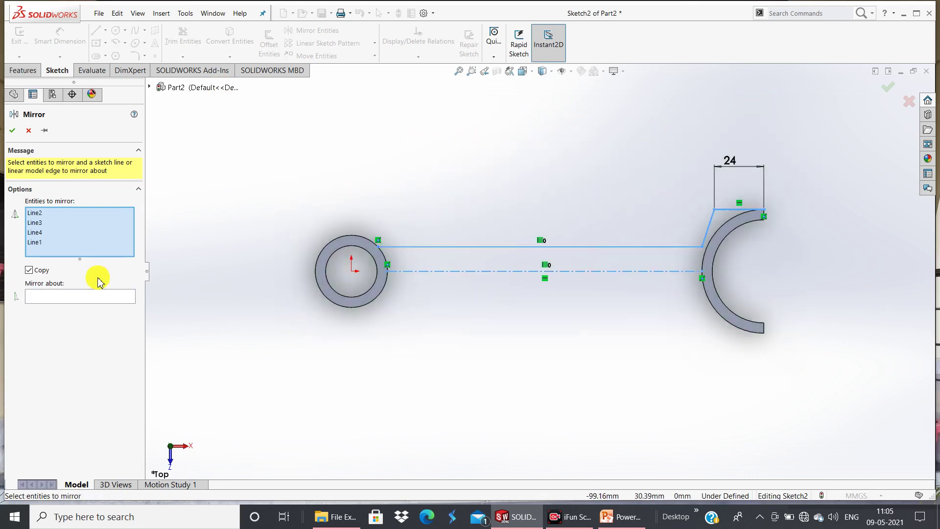
pyautogui.click(80, 298)
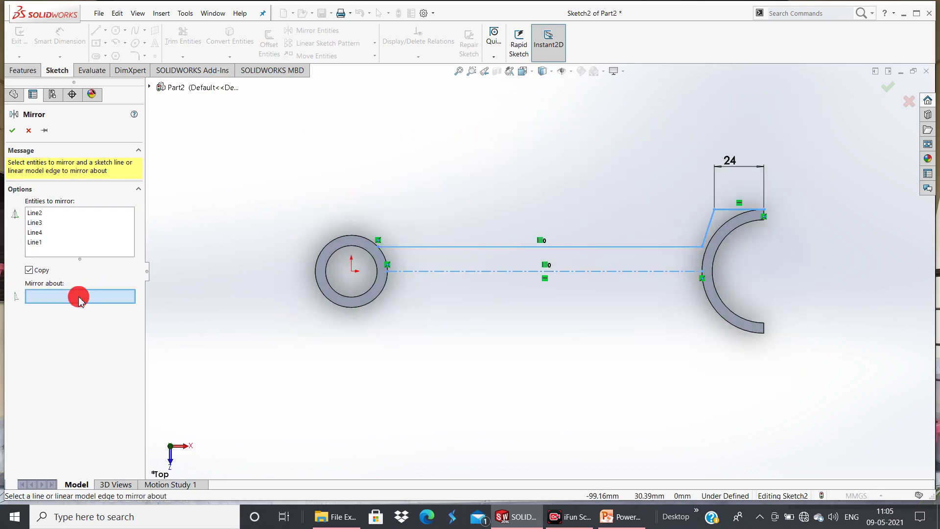
pyautogui.click(466, 274)
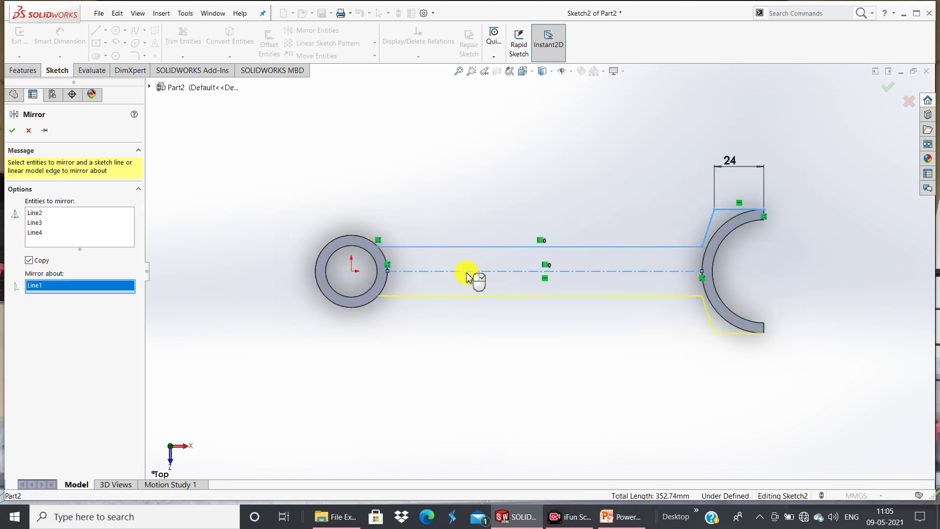
pyautogui.click(12, 130)
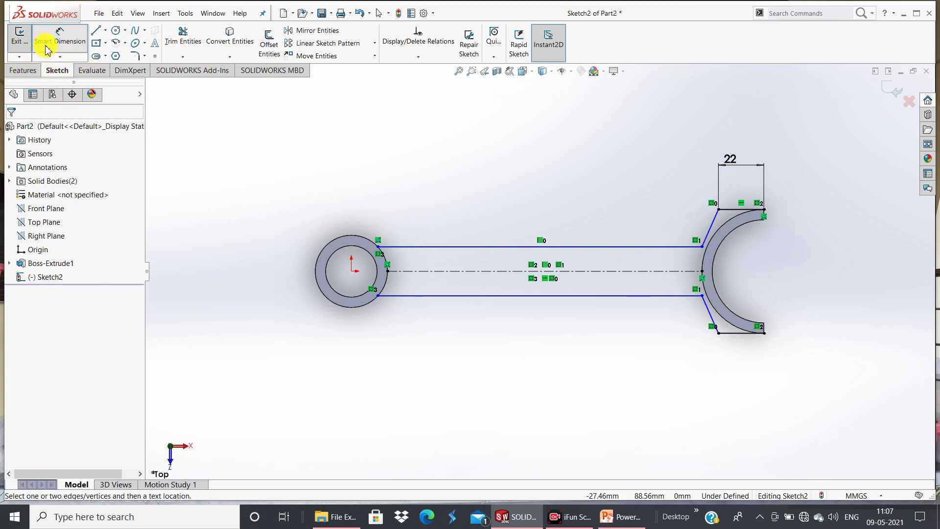
pyautogui.click(49, 48)
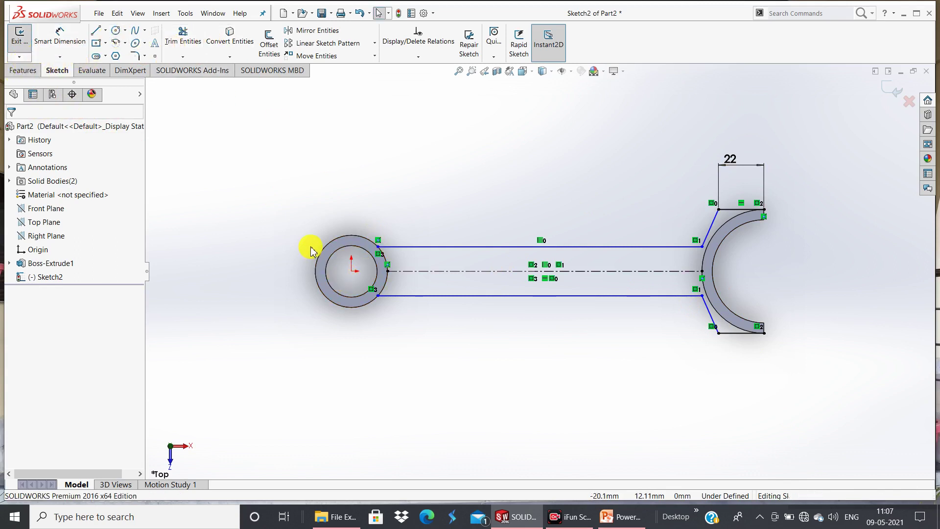
# Convert the ring's outer circle and the C-end's outer arc into sketch geometry, then trim
pyautogui.click(318, 260)
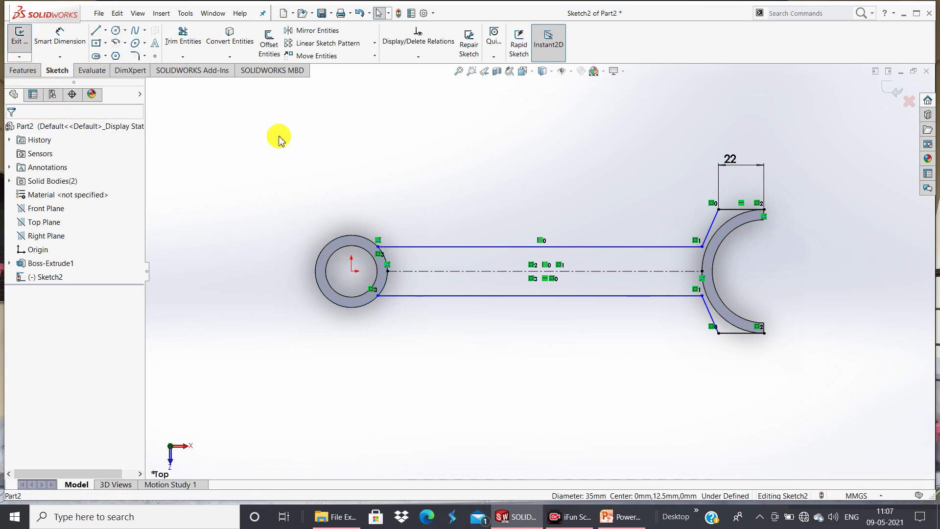
pyautogui.click(240, 44)
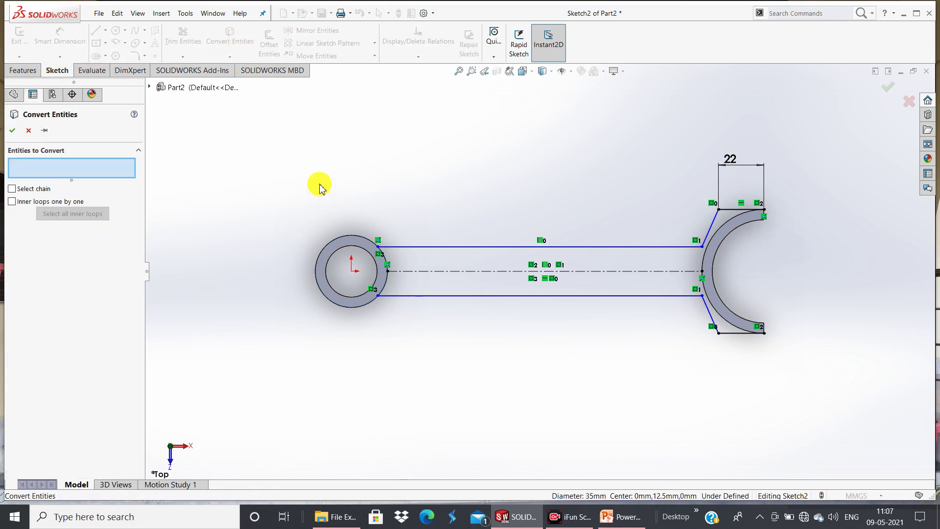
pyautogui.click(31, 135)
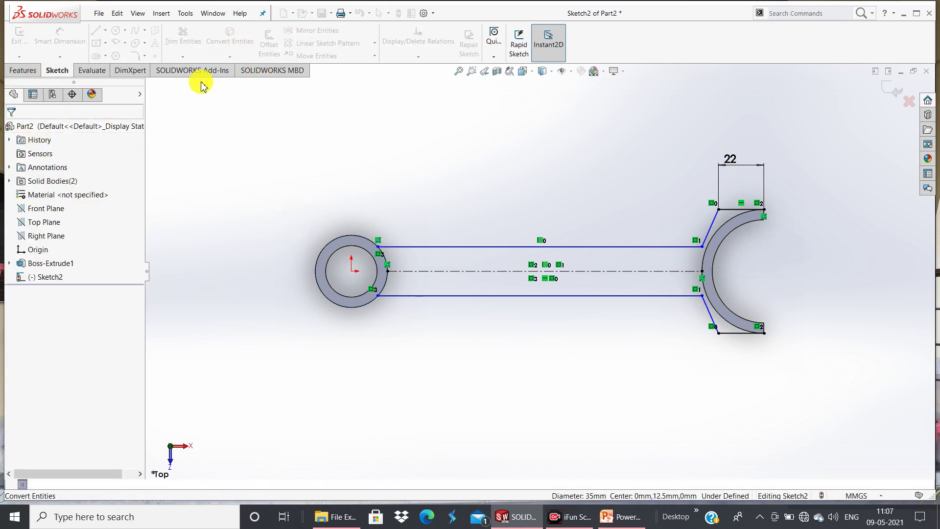
pyautogui.click(320, 259)
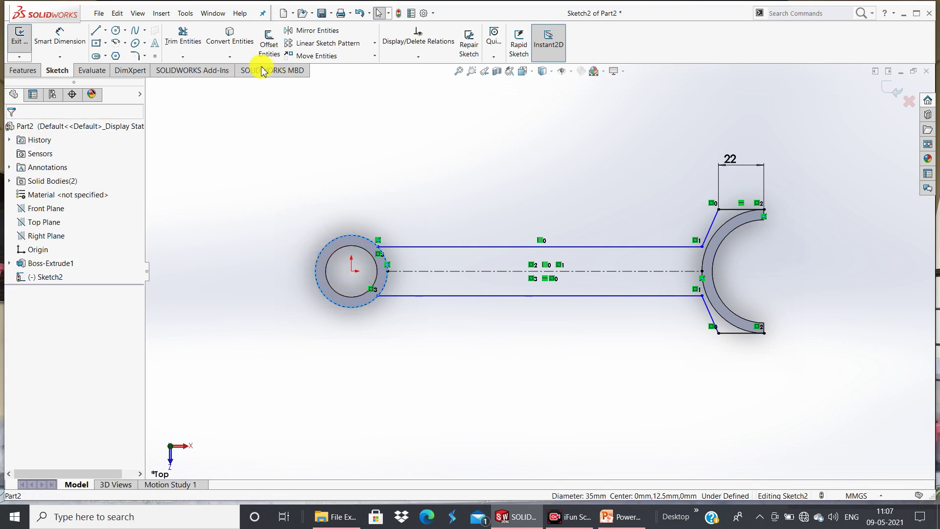
pyautogui.click(230, 37)
pyautogui.click(724, 323)
pyautogui.click(236, 45)
pyautogui.click(182, 37)
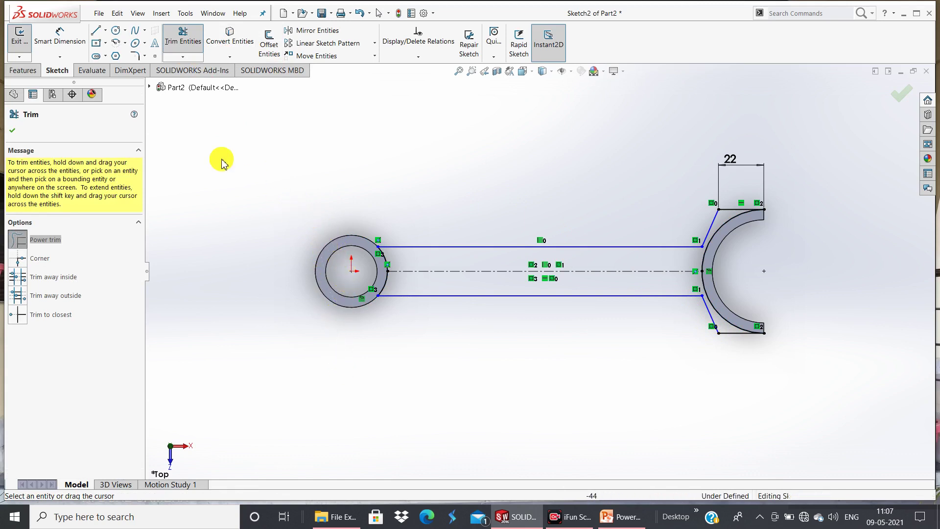
pyautogui.click(16, 130)
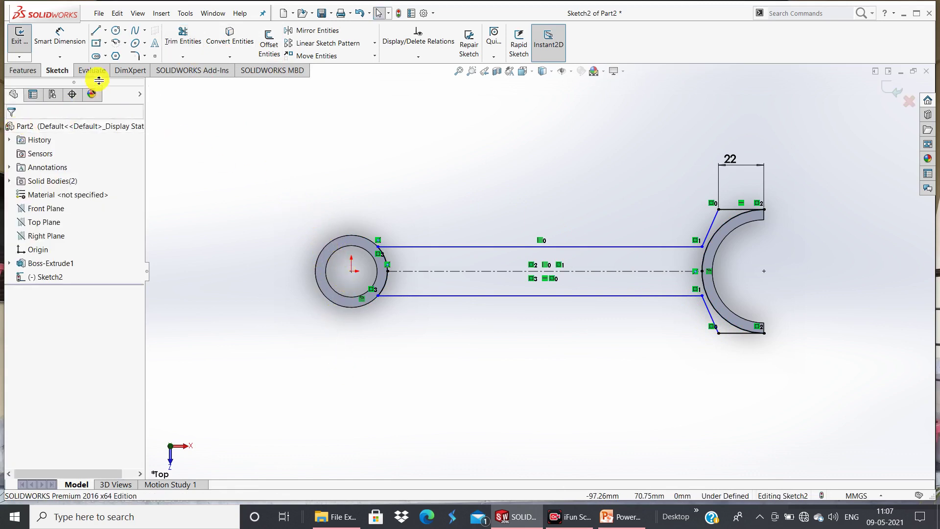
pyautogui.click(21, 70)
# Extrude the arm region 12 mm with a Mid Plane end condition
pyautogui.click(25, 51)
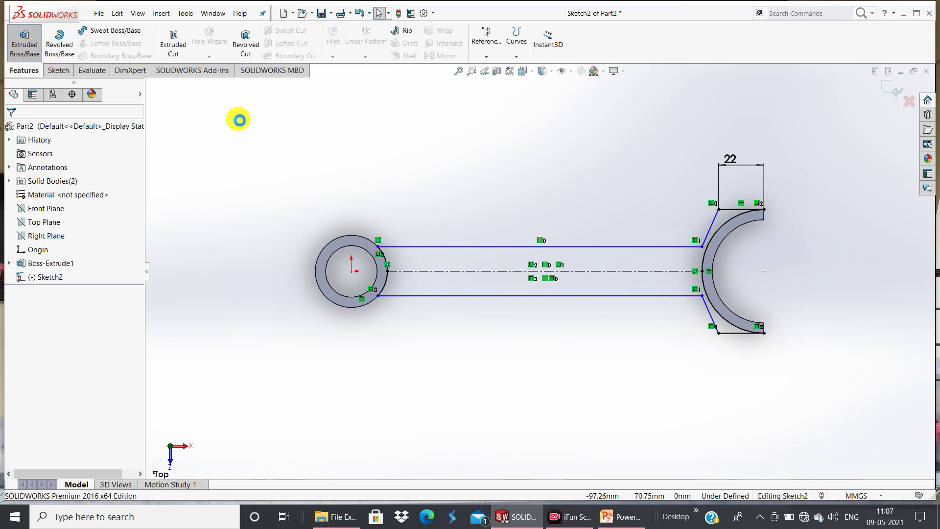
pyautogui.click(574, 280)
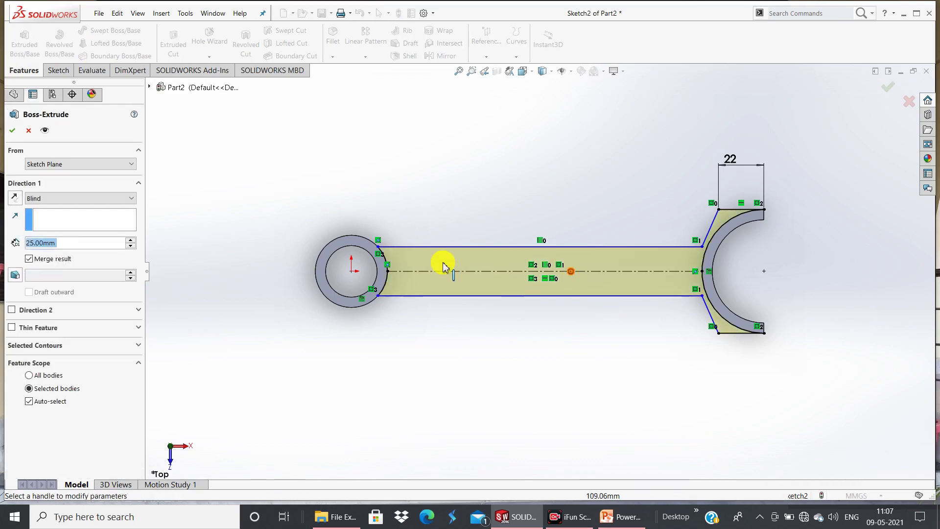
pyautogui.click(89, 198)
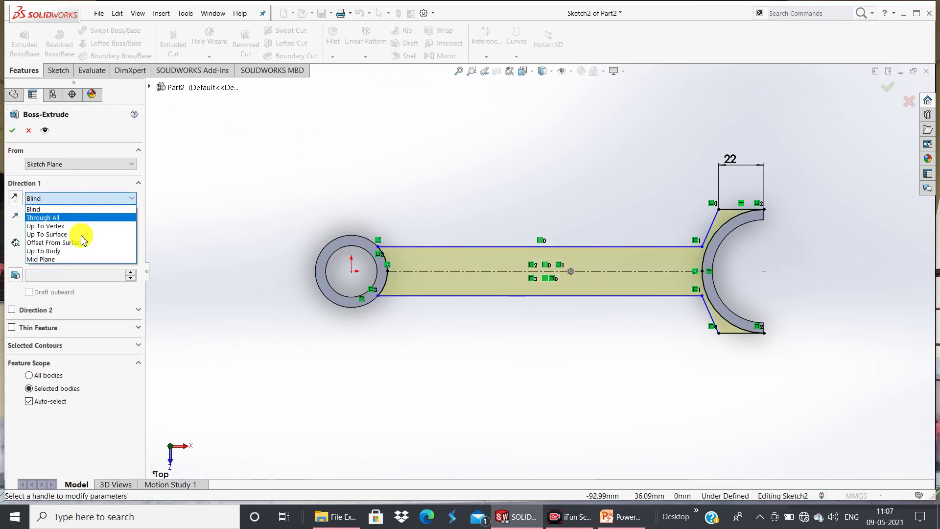
pyautogui.click(73, 258)
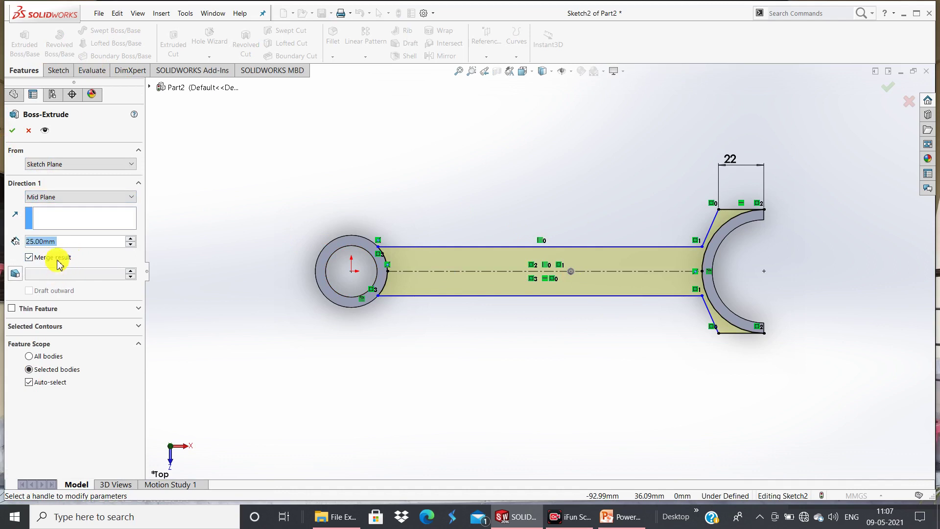
pyautogui.write('12')
pyautogui.press('Return')
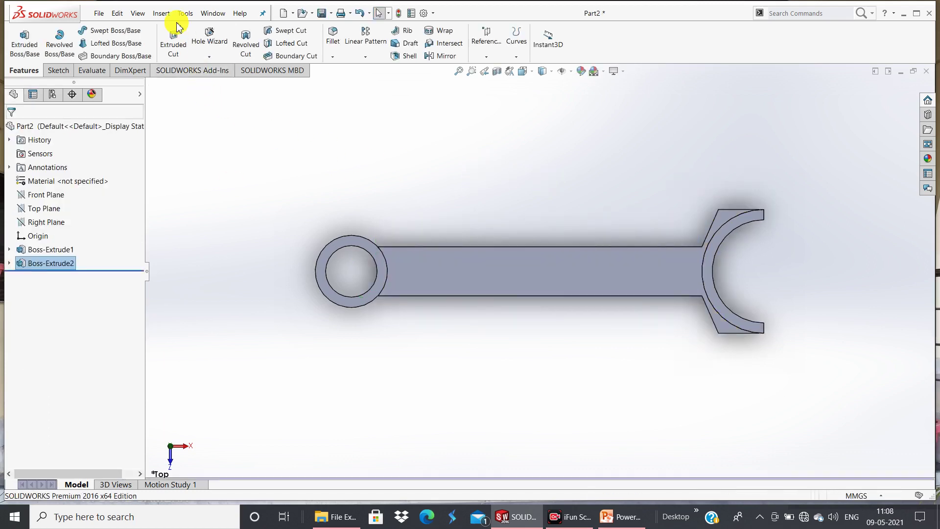
pyautogui.click(139, 12)
pyautogui.moveTo(156, 72)
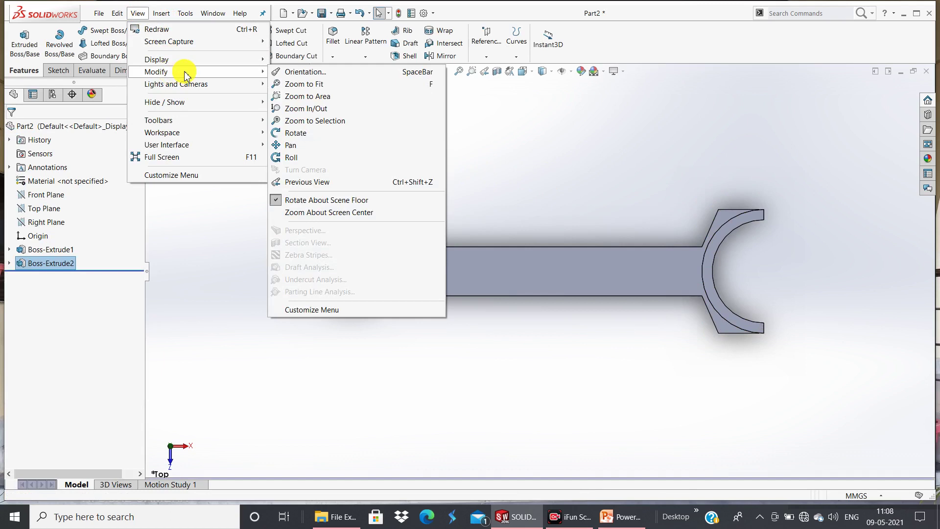
# Orbit the part to an angled 3D view of the connecting-rod solid
pyautogui.click(295, 133)
pyautogui.moveTo(708, 202)
pyautogui.mouseDown()
pyautogui.moveTo(696, 259)
pyautogui.moveTo(654, 288)
pyautogui.moveTo(493, 273)
pyautogui.moveTo(489, 246)
pyautogui.moveTo(530, 193)
pyautogui.moveTo(529, 147)
pyautogui.mouseUp()
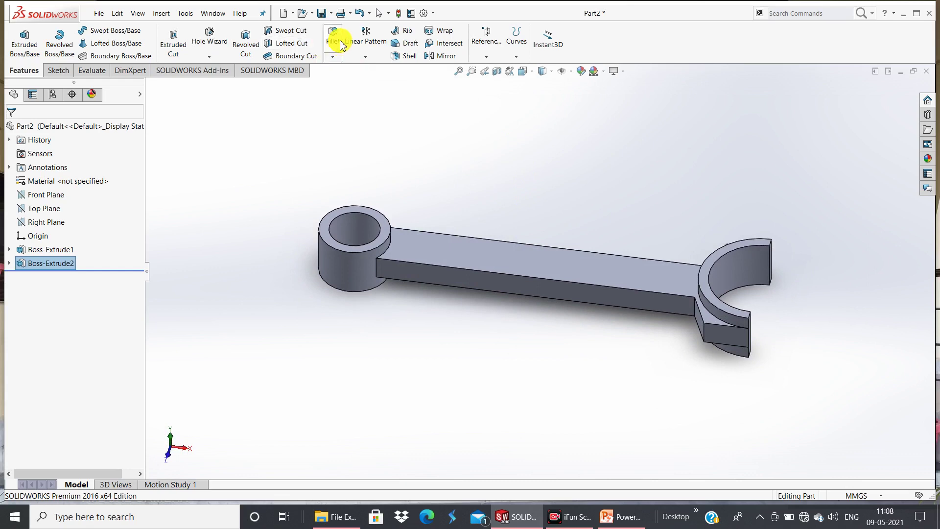
# Create Fillet1 with a 10 mm radius on the two arm-to-ring junction edges
pyautogui.click(335, 51)
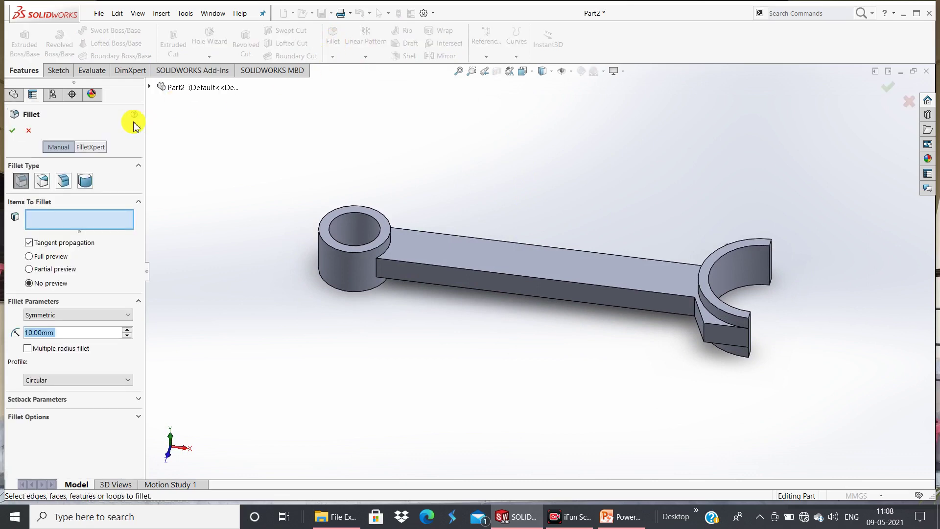
pyautogui.click(378, 273)
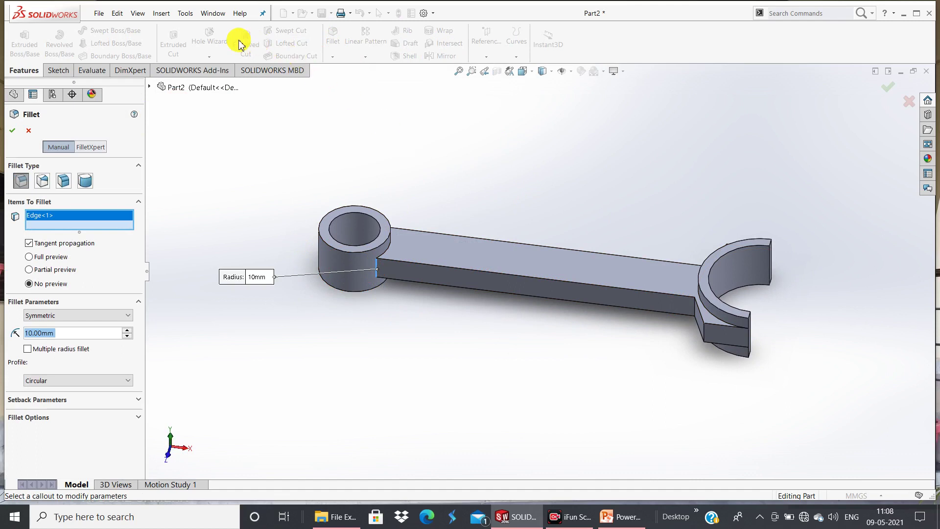
pyautogui.click(140, 19)
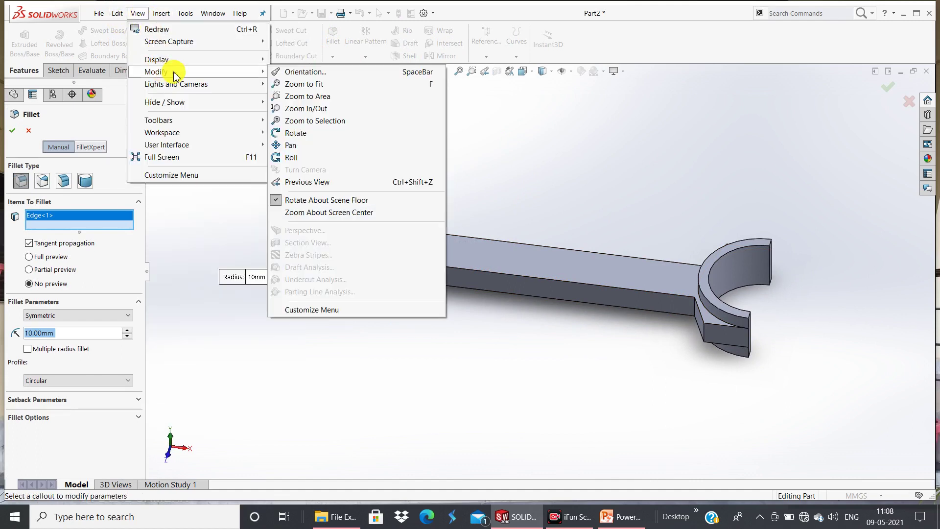
pyautogui.click(443, 133)
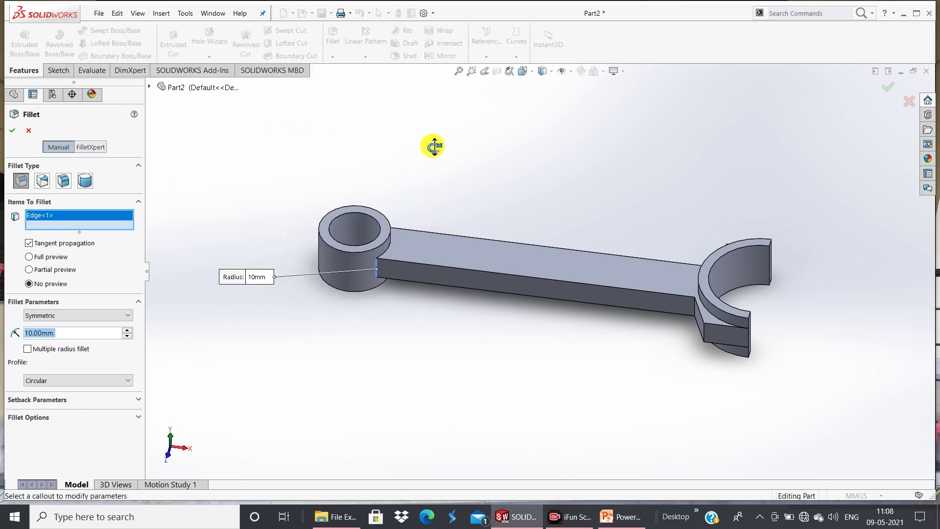
pyautogui.moveTo(432, 145)
pyautogui.mouseDown()
pyautogui.moveTo(415, 224)
pyautogui.moveTo(359, 253)
pyautogui.moveTo(319, 178)
pyautogui.mouseUp()
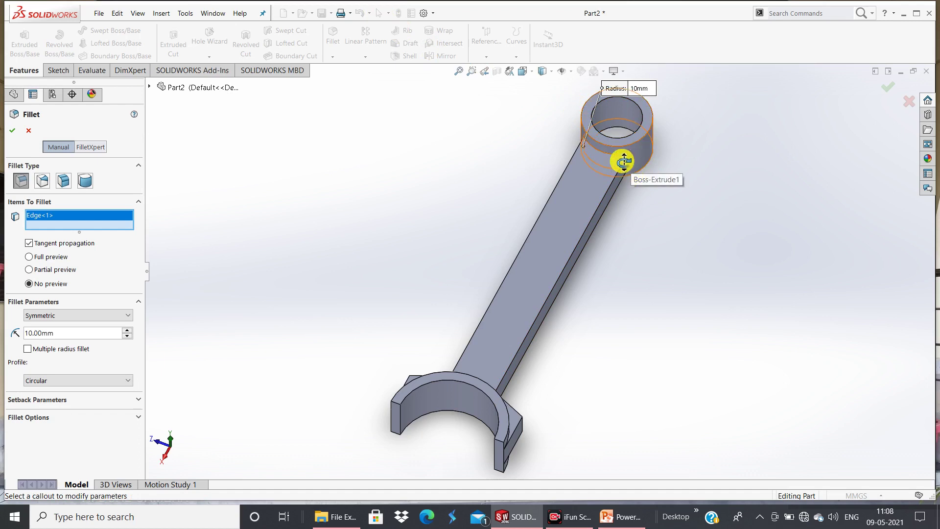
pyautogui.click(362, 15)
pyautogui.click(376, 14)
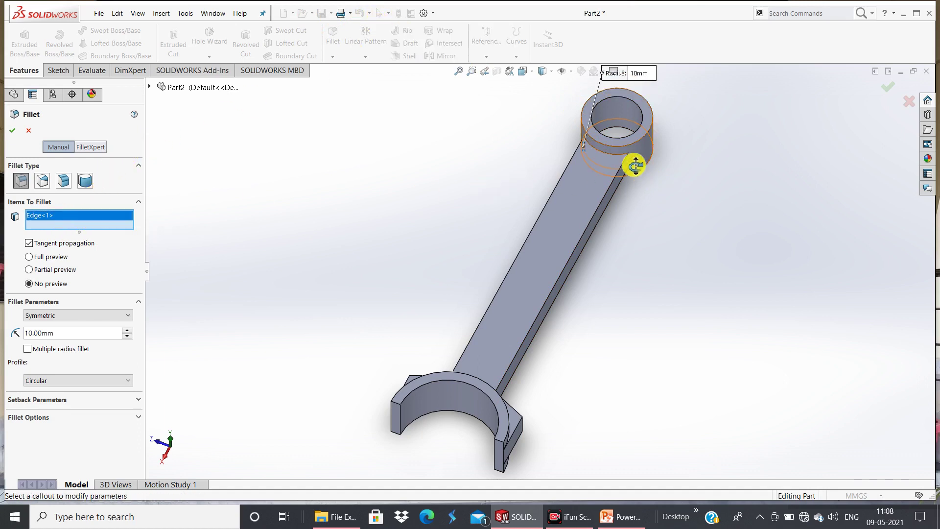
pyautogui.click(159, 14)
pyautogui.moveTo(137, 13)
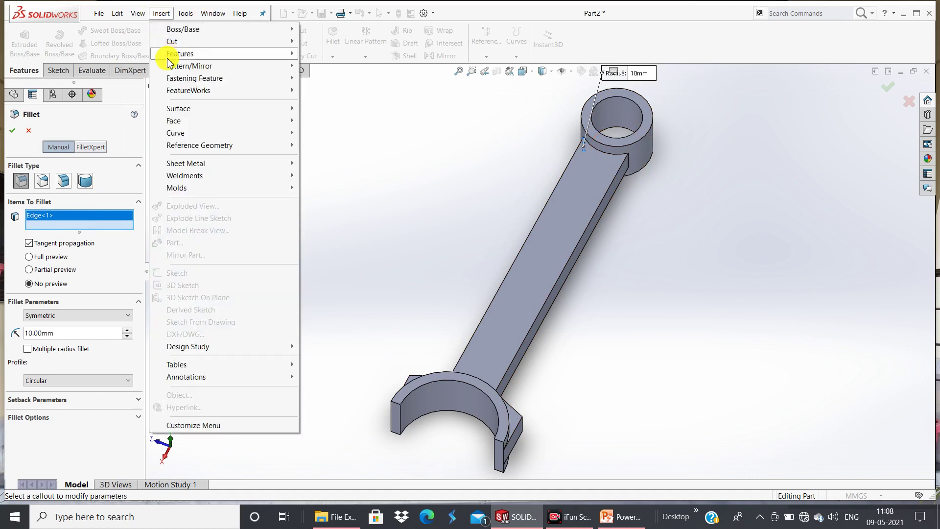
pyautogui.moveTo(156, 72)
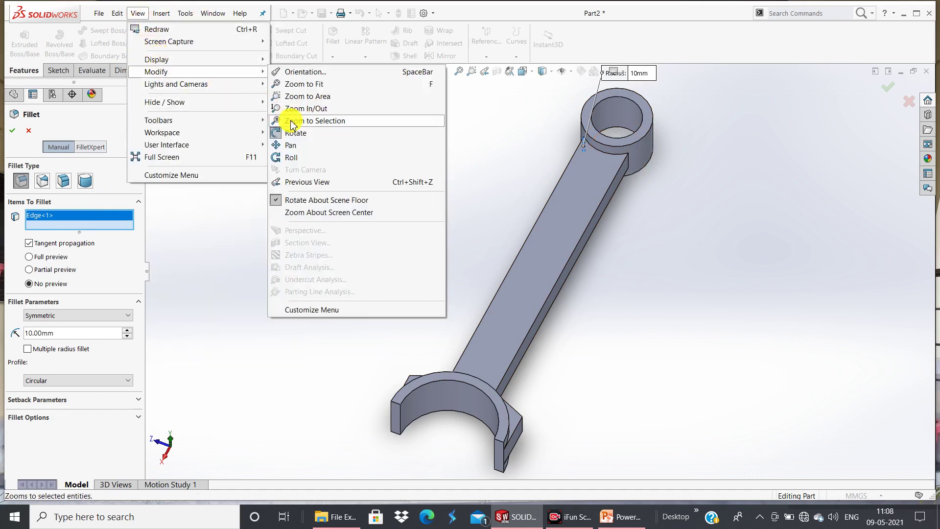
pyautogui.click(288, 133)
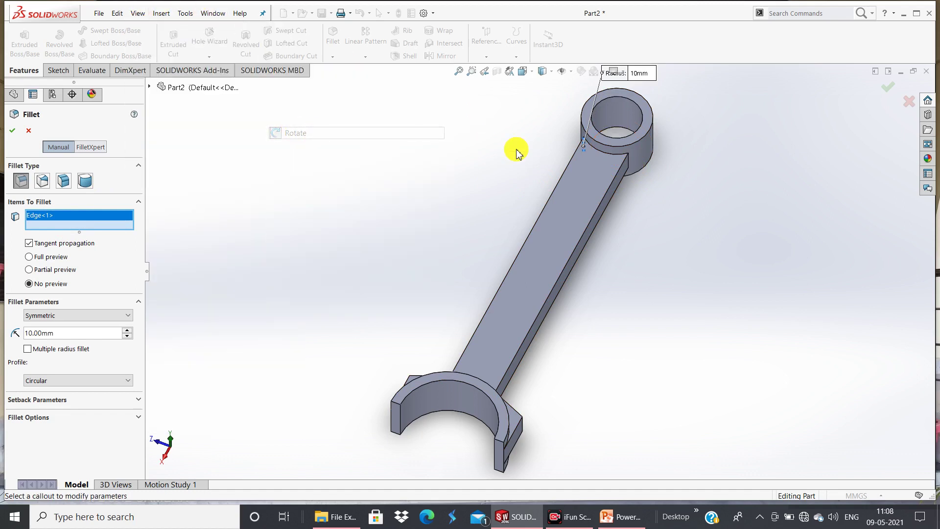
pyautogui.click(629, 168)
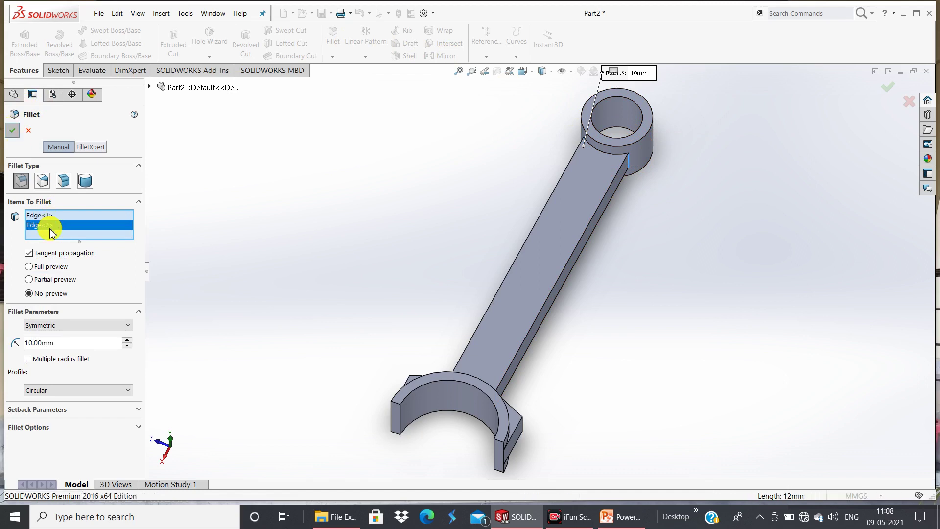
pyautogui.press('Return')
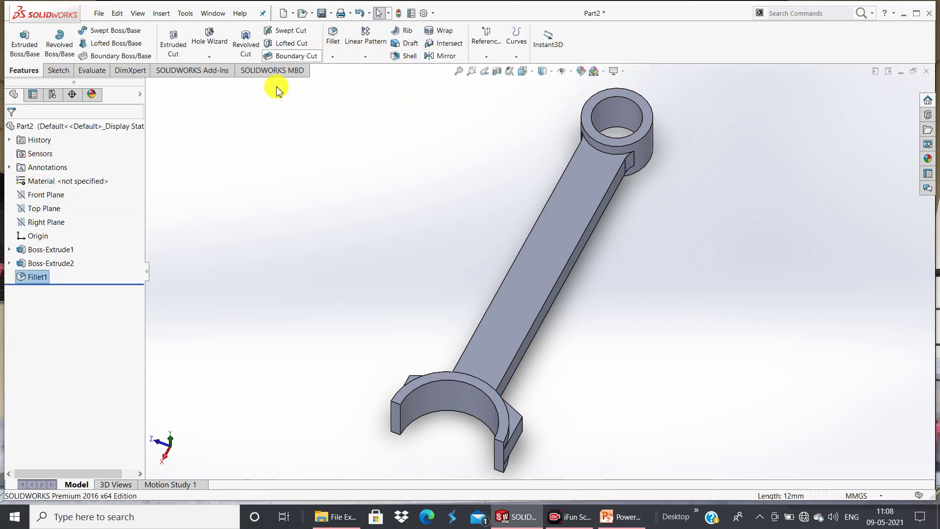
# Edit Fillet1 from the FeatureManager, replacing its 10 mm radius with 30 mm
pyautogui.click(39, 278)
pyautogui.rightClick(38, 278)
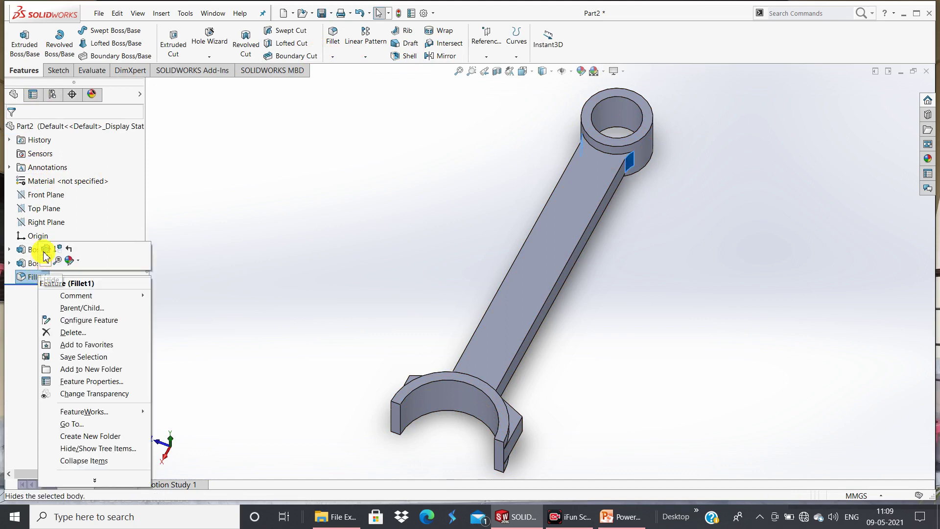
pyautogui.click(43, 251)
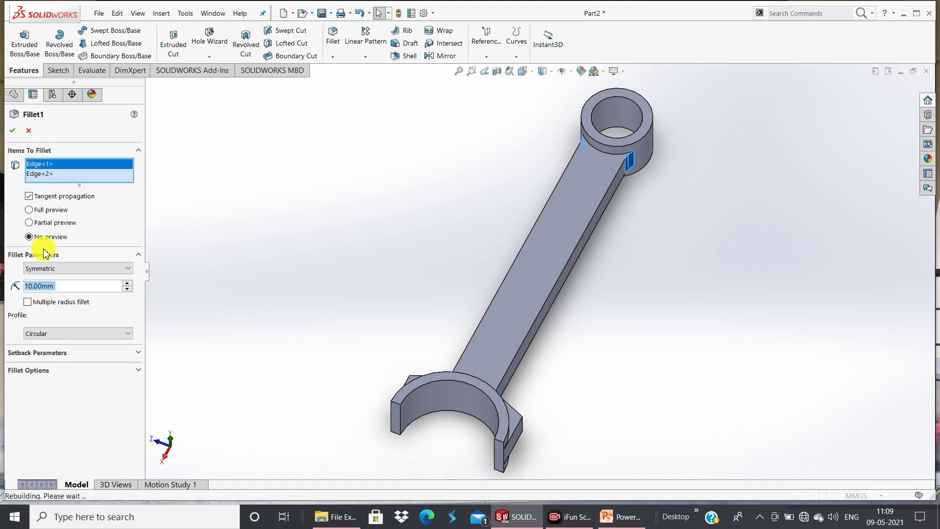
pyautogui.press('BackSpace')
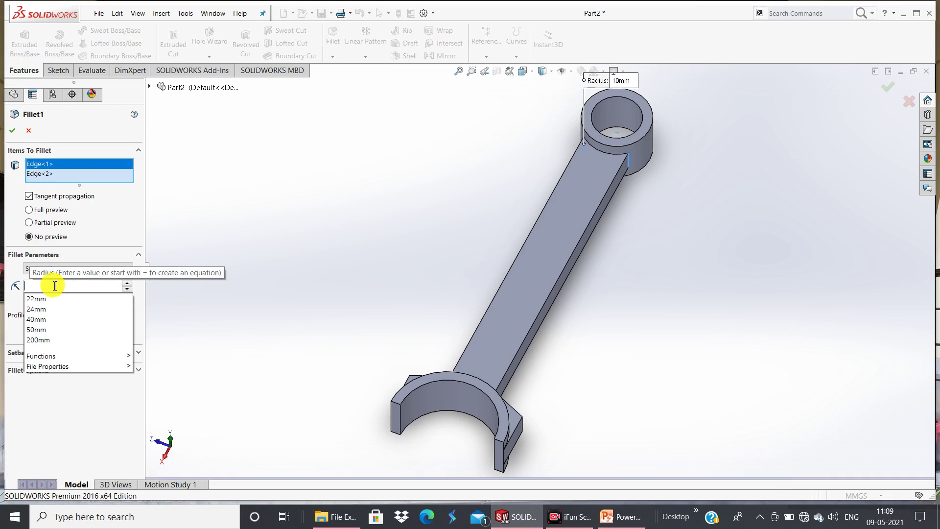
pyautogui.write('30')
pyautogui.press('Return')
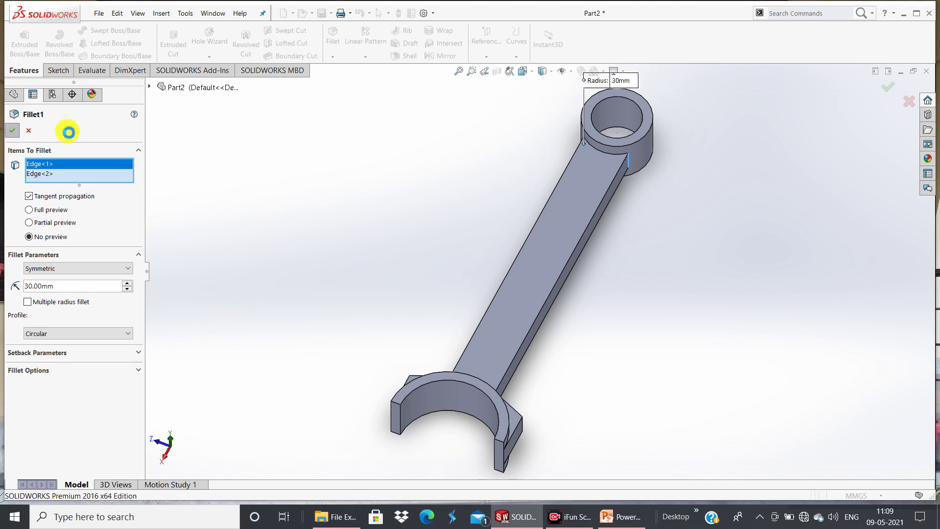
pyautogui.press('Return')
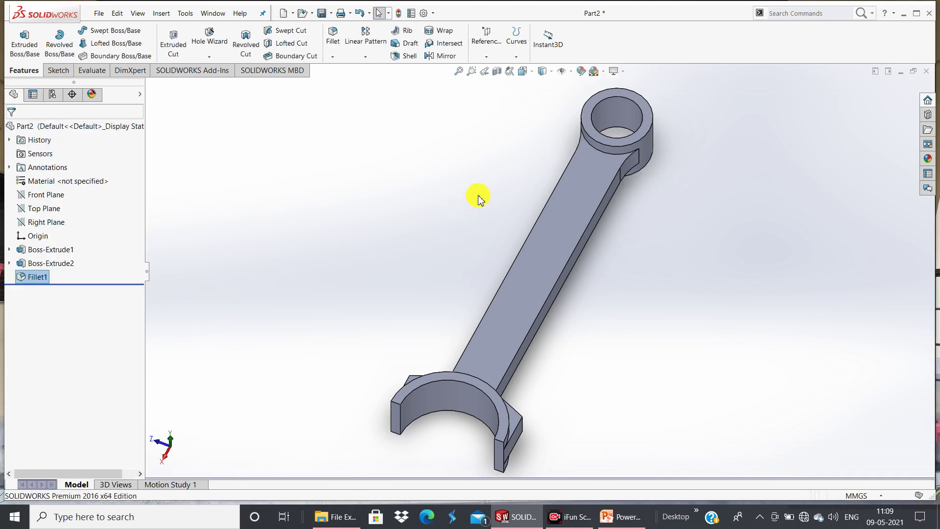
pyautogui.click(137, 14)
pyautogui.moveTo(156, 72)
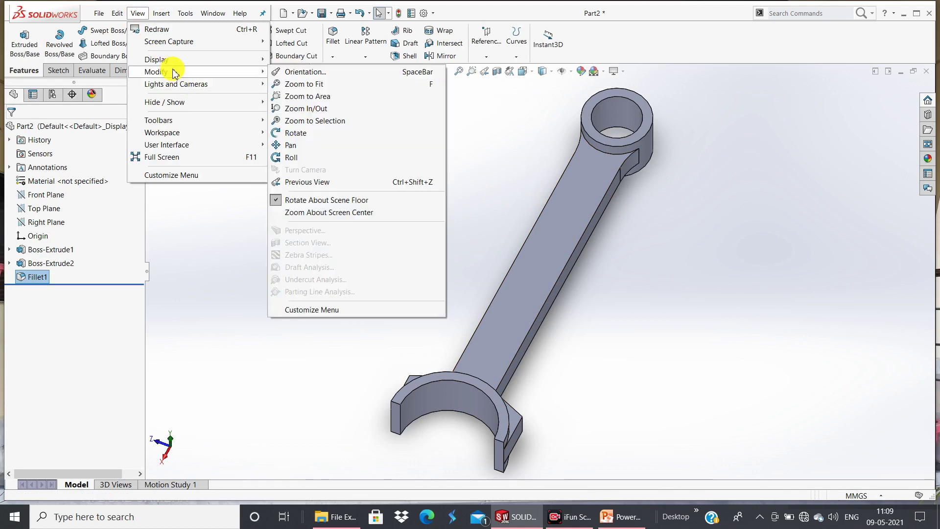
# Round both arm-to-C-end edges with a 30 mm fillet, orbiting to reach the far edge
pyautogui.click(304, 133)
pyautogui.moveTo(332, 201)
pyautogui.mouseDown()
pyautogui.moveTo(447, 271)
pyautogui.moveTo(474, 227)
pyautogui.moveTo(524, 215)
pyautogui.moveTo(562, 229)
pyautogui.moveTo(592, 256)
pyautogui.moveTo(575, 274)
pyautogui.moveTo(546, 281)
pyautogui.moveTo(553, 274)
pyautogui.mouseUp()
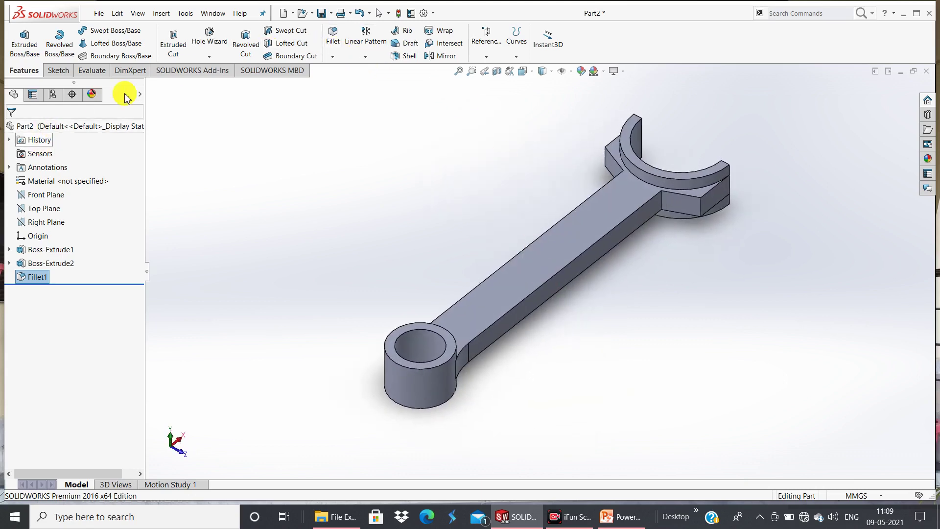
pyautogui.click(334, 45)
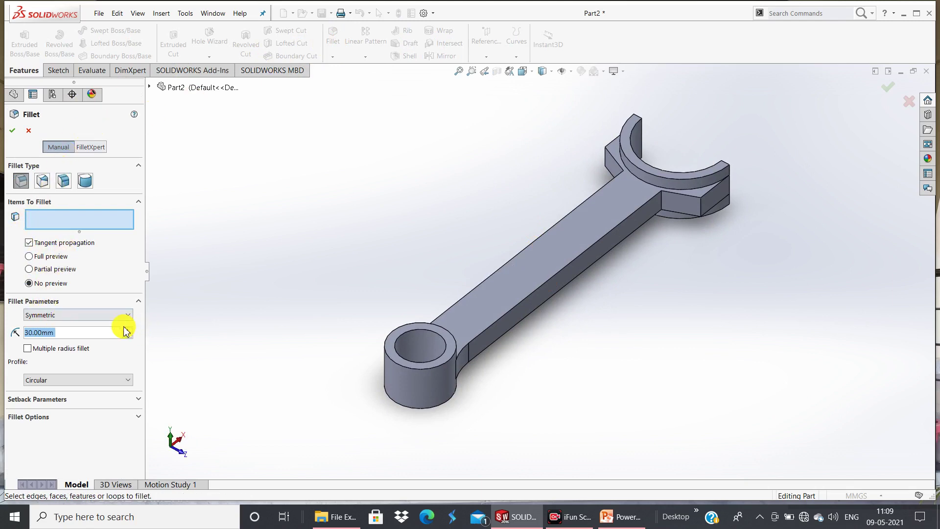
pyautogui.click(661, 210)
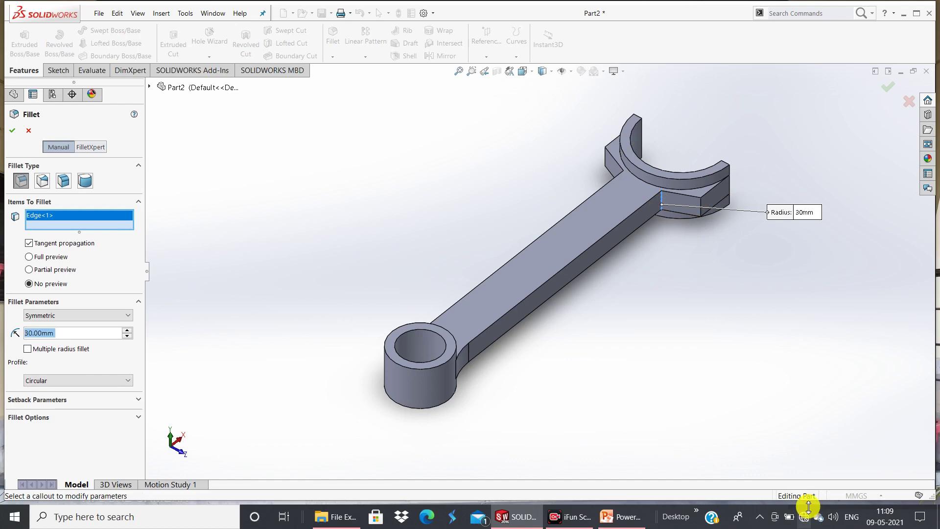
pyautogui.click(138, 13)
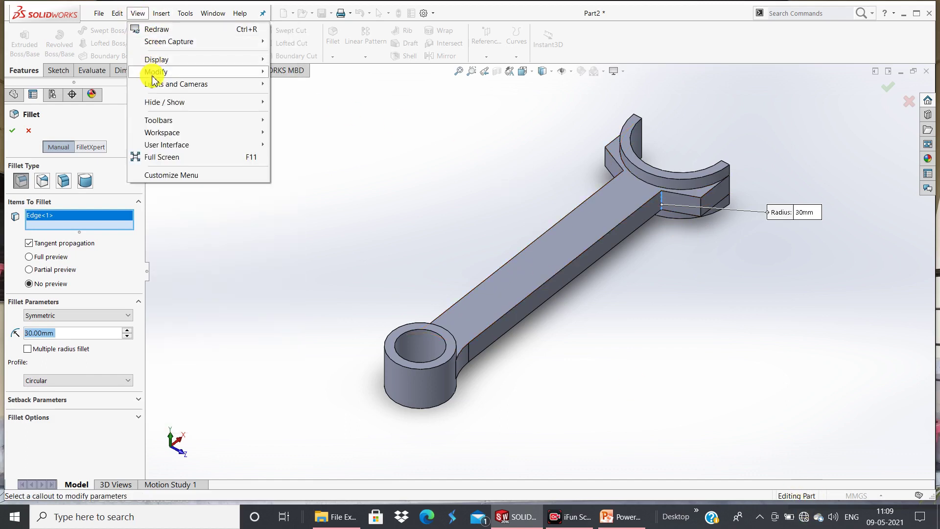
pyautogui.click(336, 131)
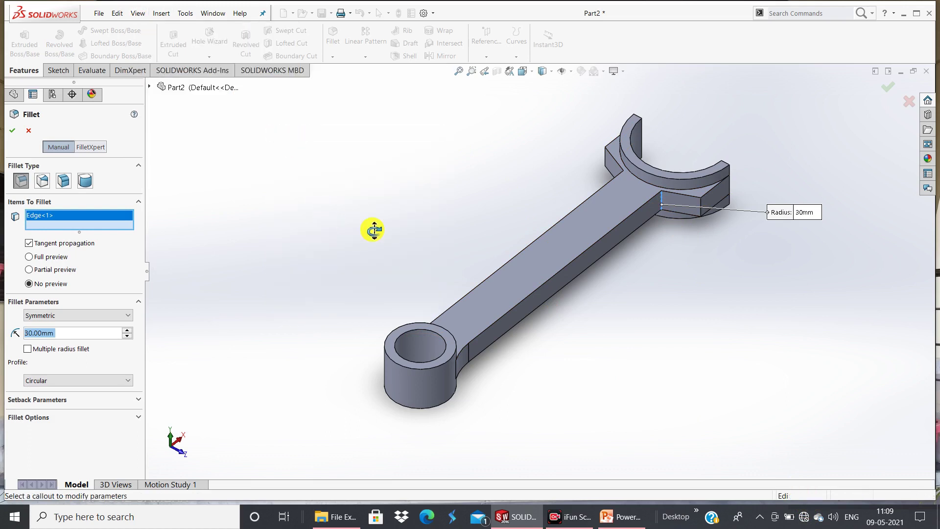
pyautogui.moveTo(373, 226)
pyautogui.mouseDown()
pyautogui.moveTo(486, 215)
pyautogui.moveTo(447, 210)
pyautogui.moveTo(402, 130)
pyautogui.mouseUp()
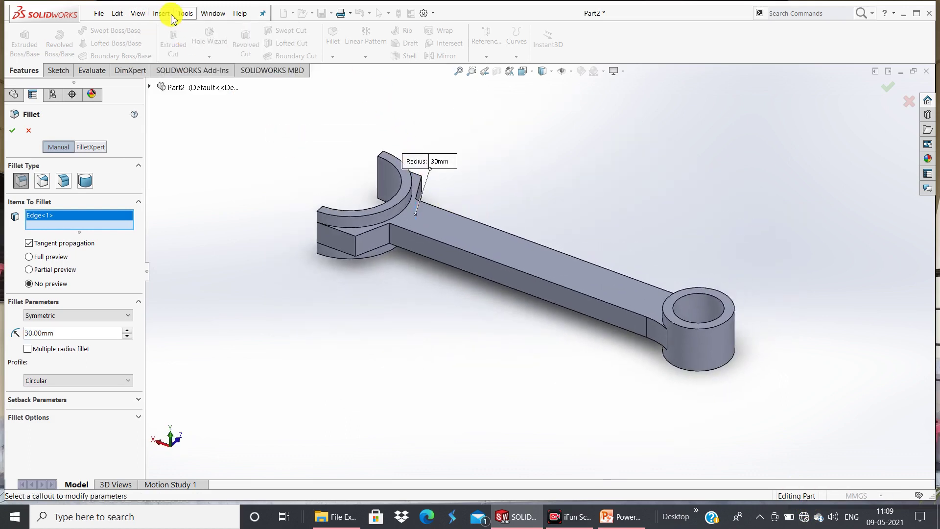
pyautogui.click(143, 17)
pyautogui.moveTo(156, 71)
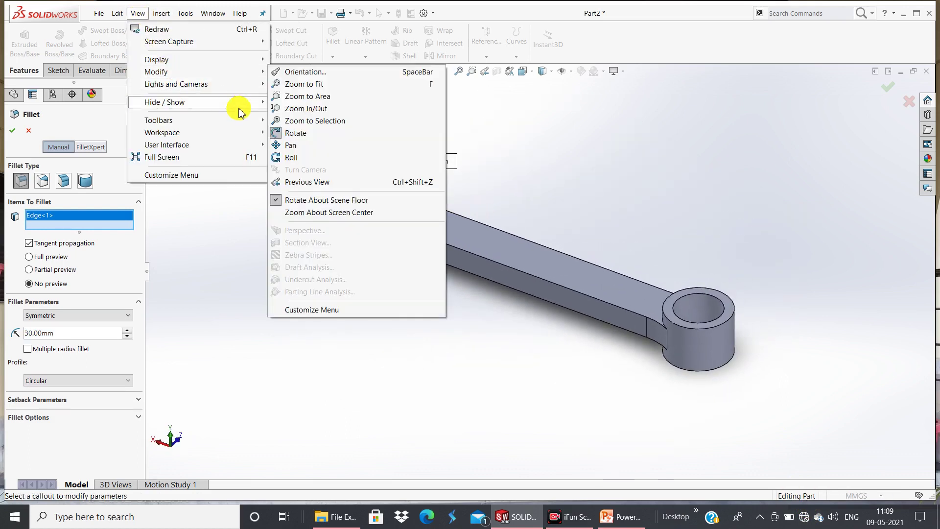
pyautogui.click(288, 133)
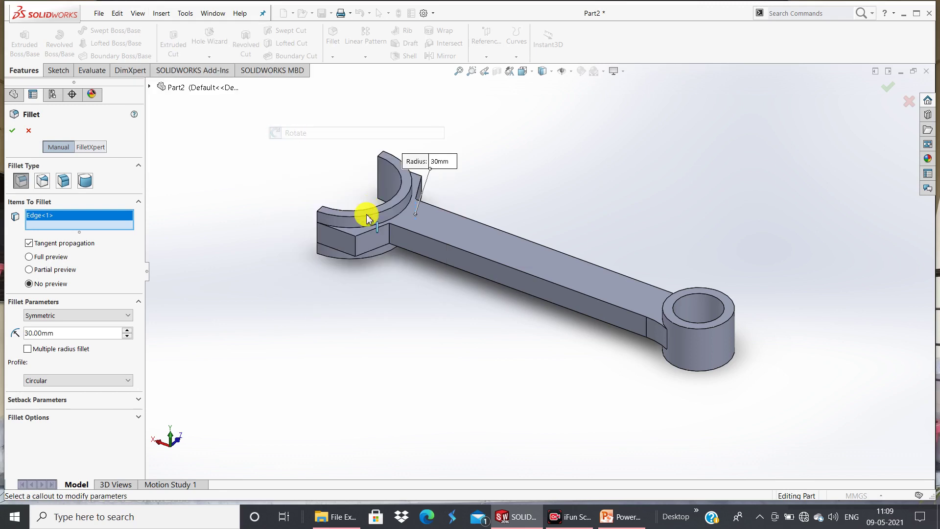
pyautogui.click(390, 245)
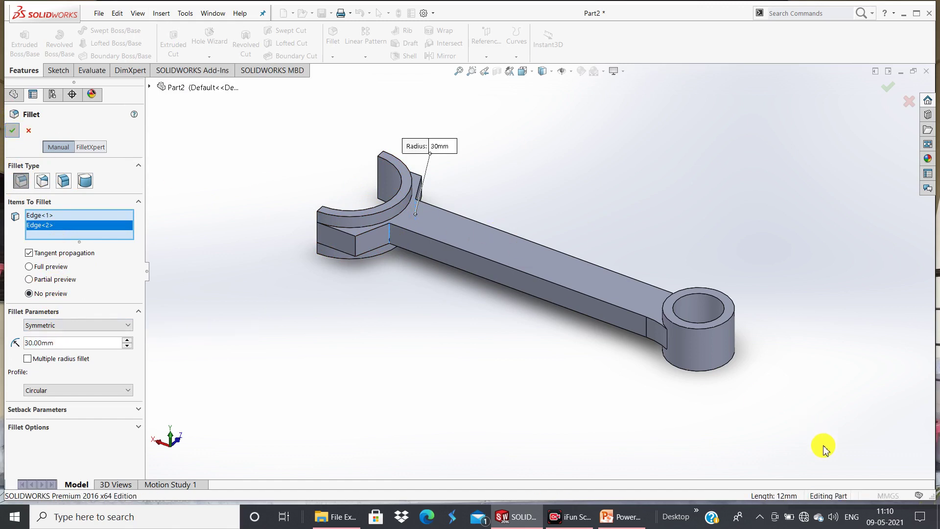
pyautogui.press('Return')
pyautogui.moveTo(221, 272)
pyautogui.mouseDown(button='middle')
pyautogui.moveTo(342, 274)
pyautogui.moveTo(415, 216)
pyautogui.moveTo(373, 183)
pyautogui.moveTo(361, 157)
pyautogui.moveTo(532, 202)
pyautogui.mouseUp(button='middle')
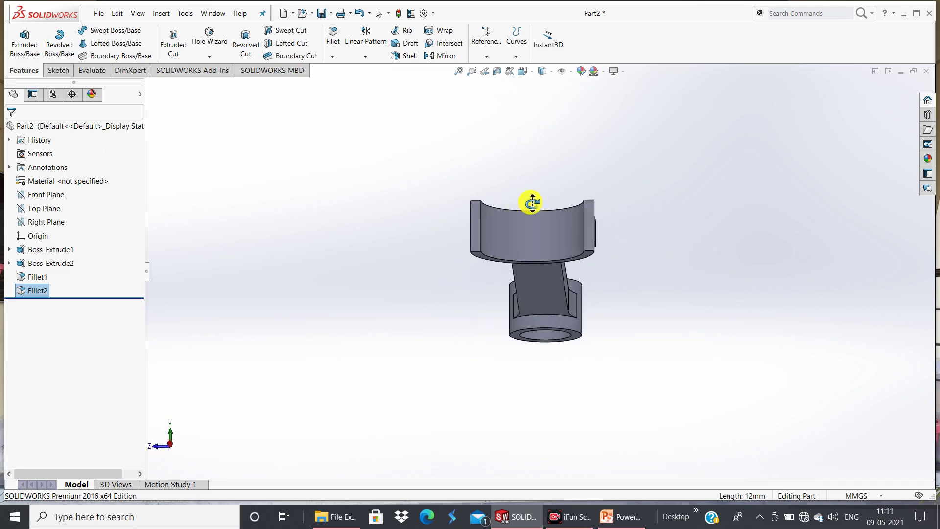
pyautogui.middleClick(477, 226)
pyautogui.rightClick(477, 227)
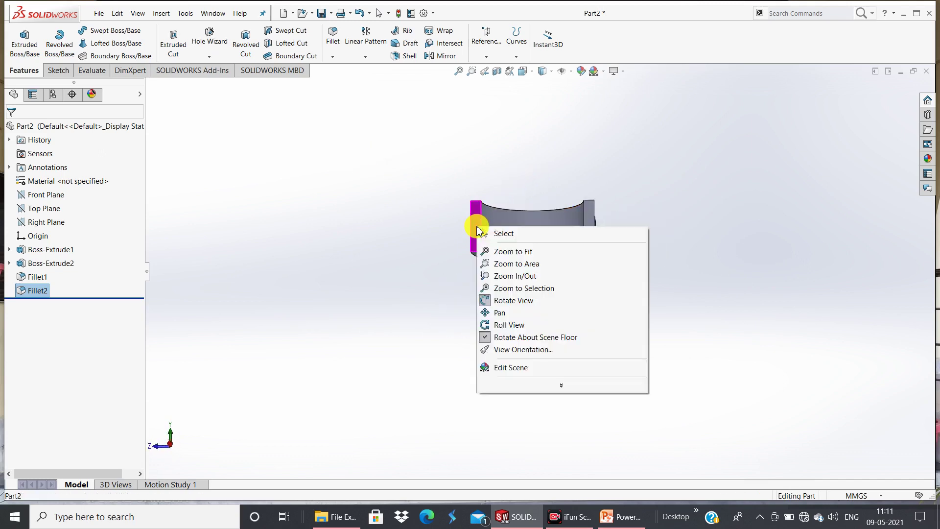
pyautogui.click(491, 233)
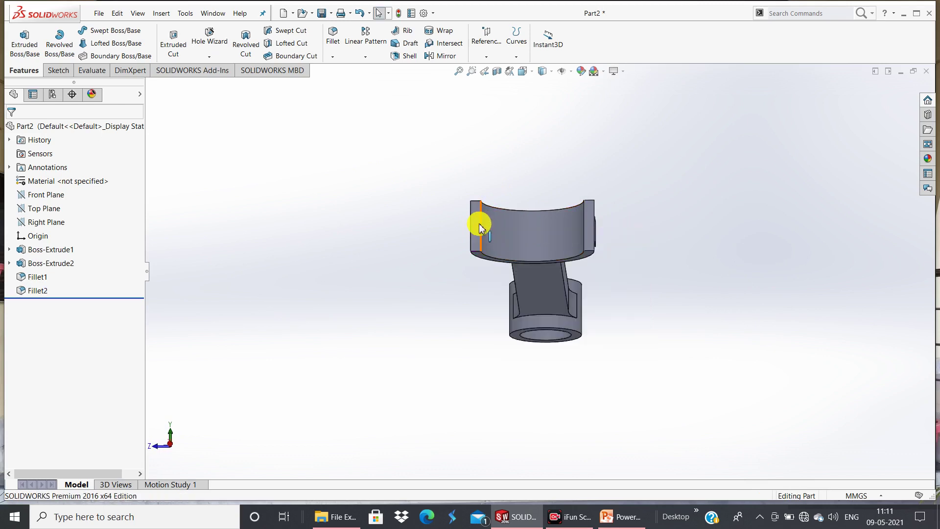
pyautogui.click(474, 226)
pyautogui.rightClick(474, 225)
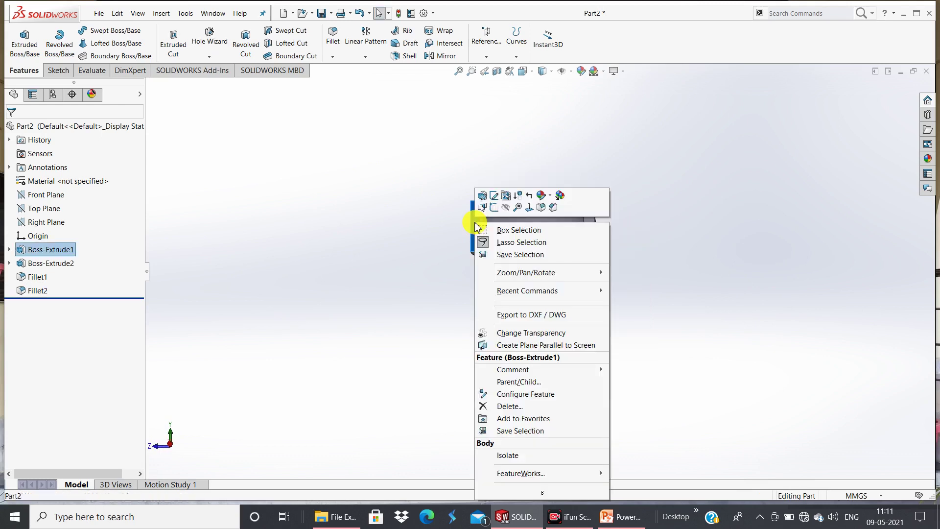
pyautogui.click(495, 195)
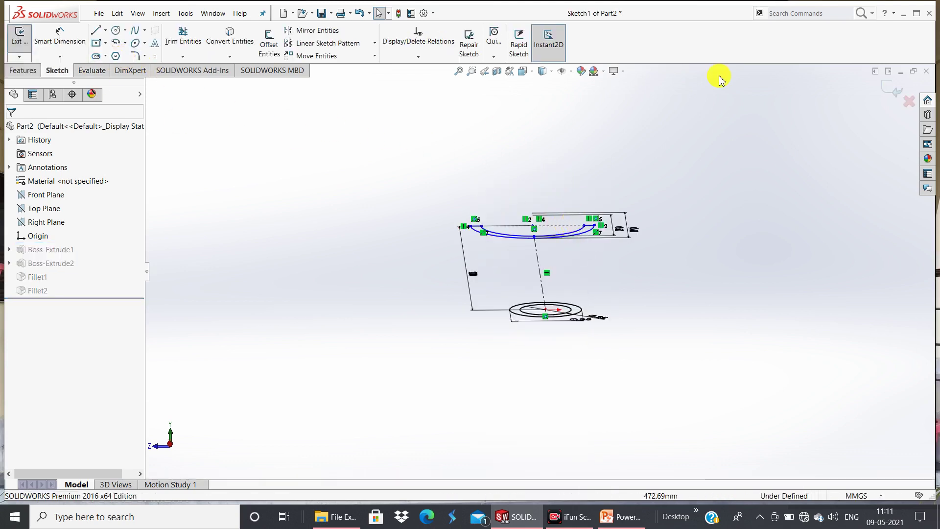
pyautogui.click(356, 14)
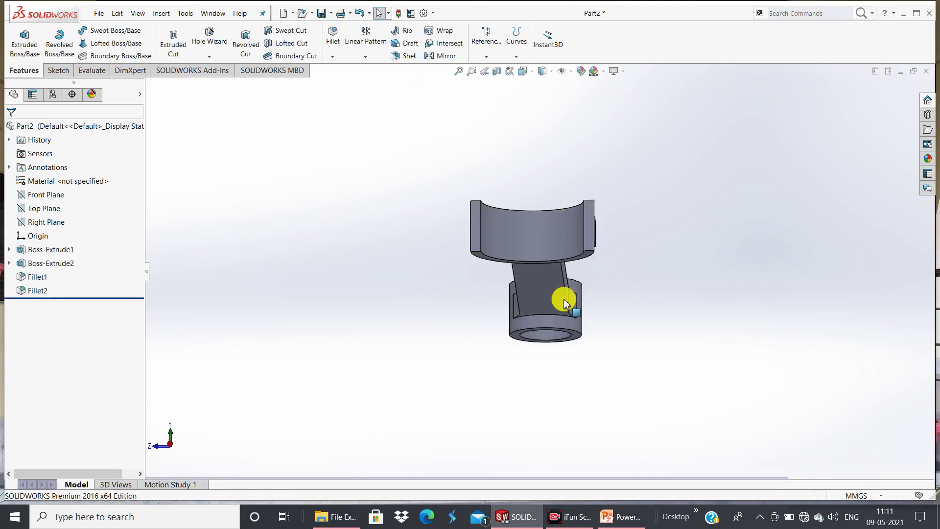
pyautogui.click(477, 231)
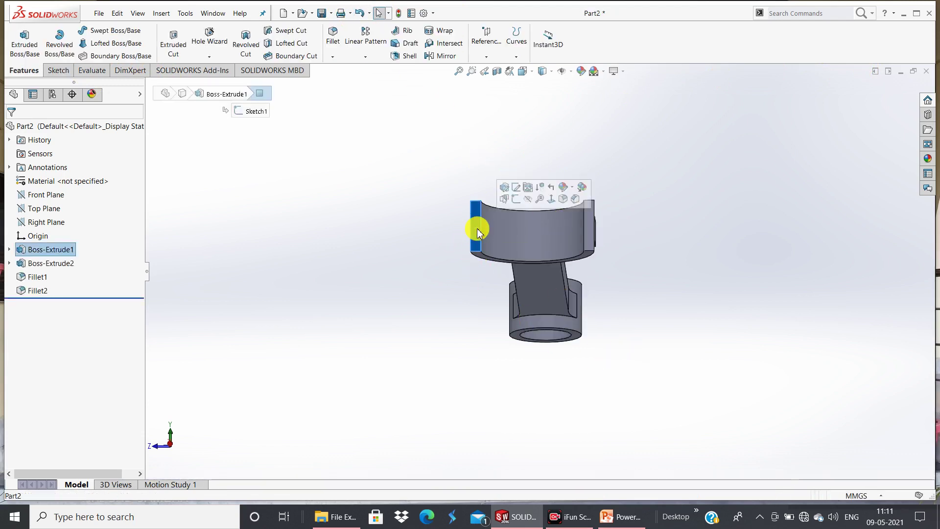
# Start a sketch on the lug end face and draw two concentric circles left of the part
pyautogui.click(515, 199)
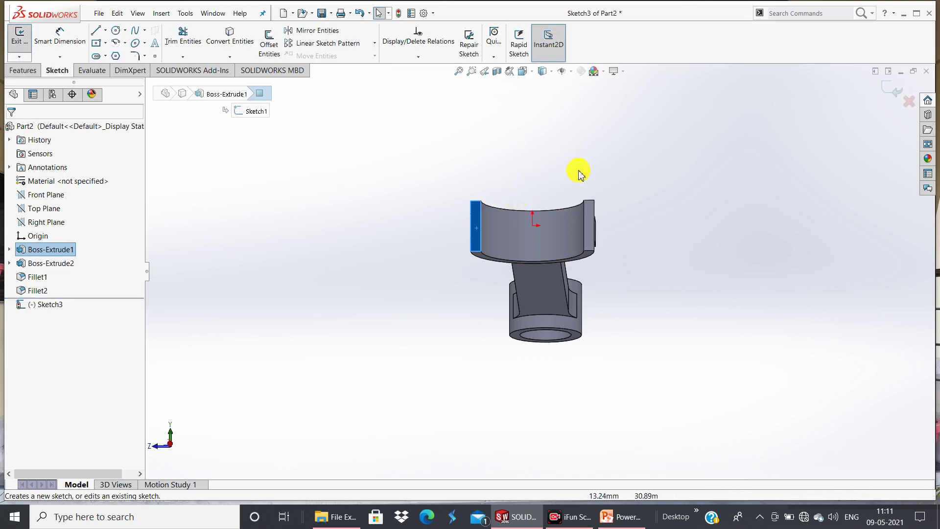
pyautogui.rightClick(473, 214)
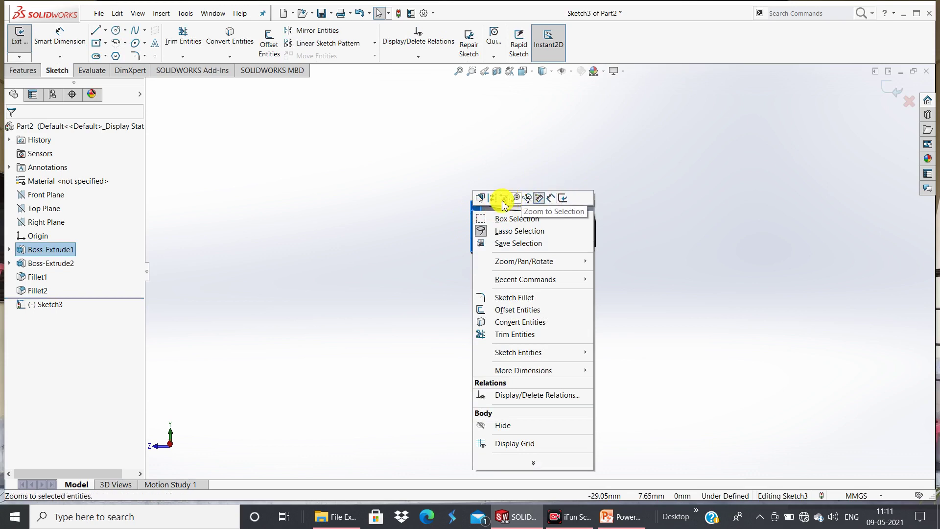
pyautogui.click(807, 489)
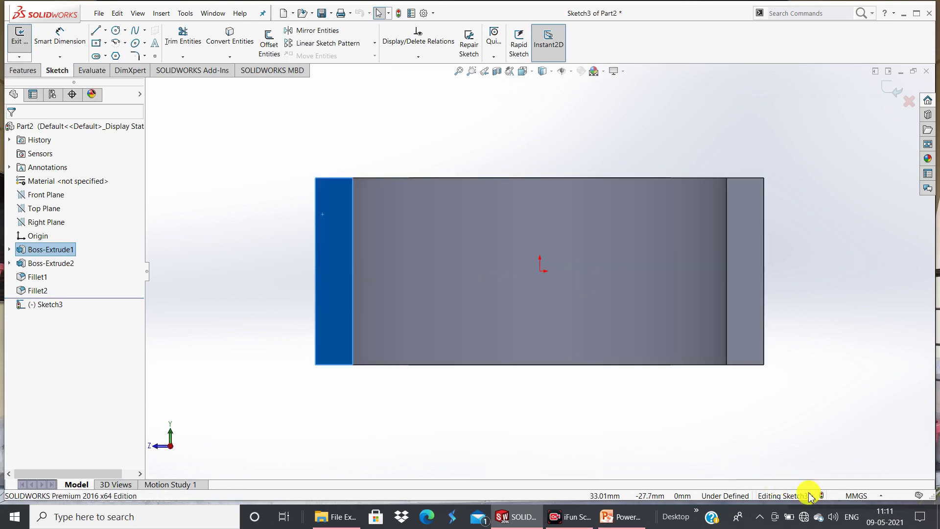
pyautogui.click(118, 32)
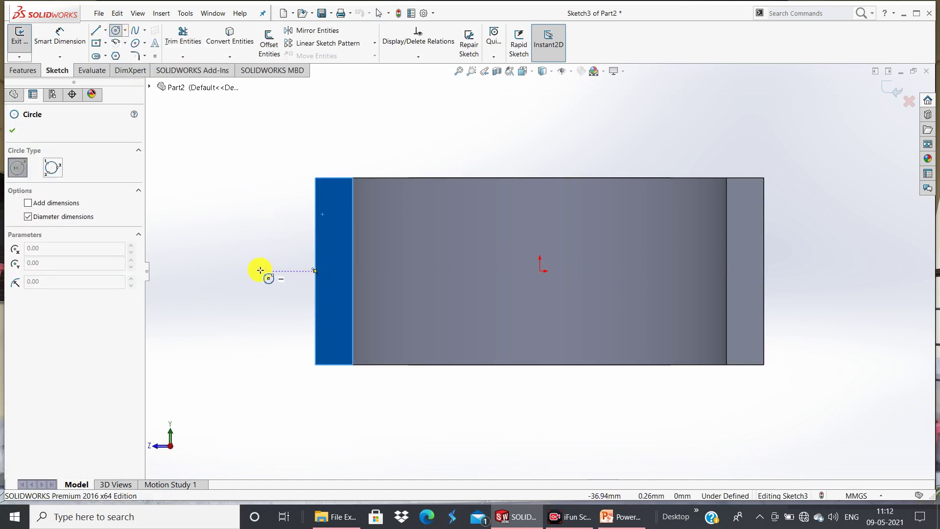
pyautogui.click(238, 271)
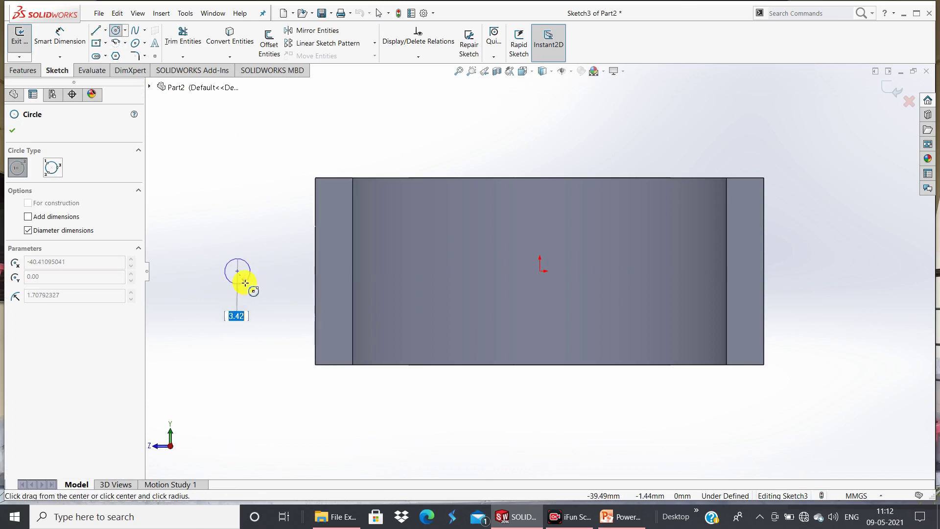
pyautogui.click(251, 296)
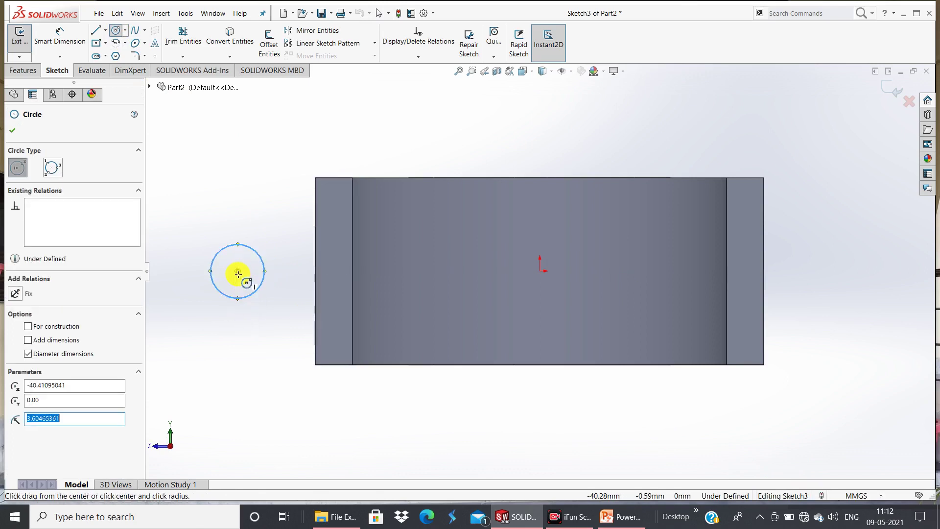
pyautogui.click(237, 270)
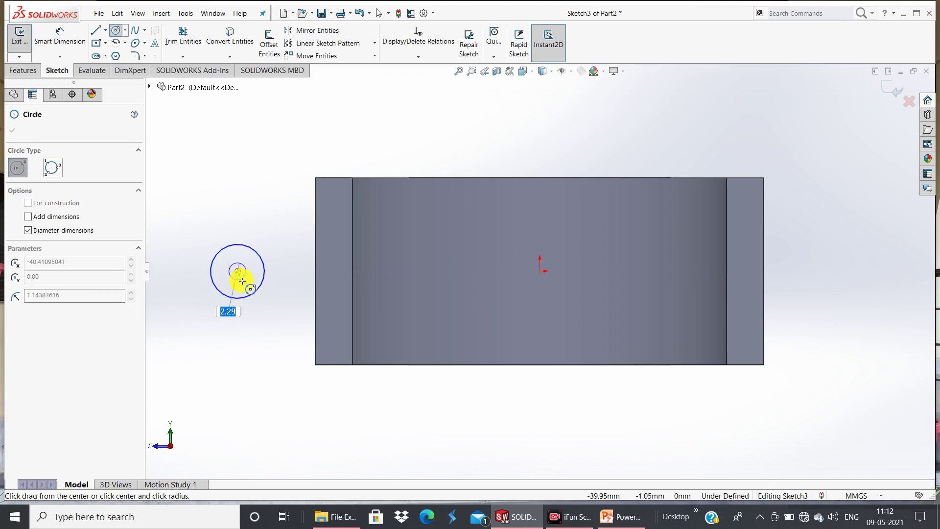
pyautogui.click(245, 286)
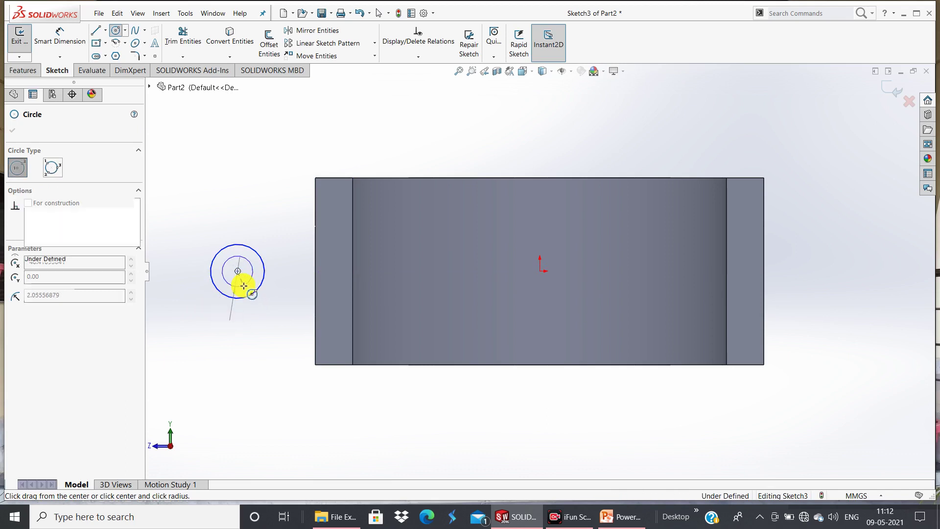
# Dimension the outer circle Ø12 and the inner circle Ø6
pyautogui.click(71, 45)
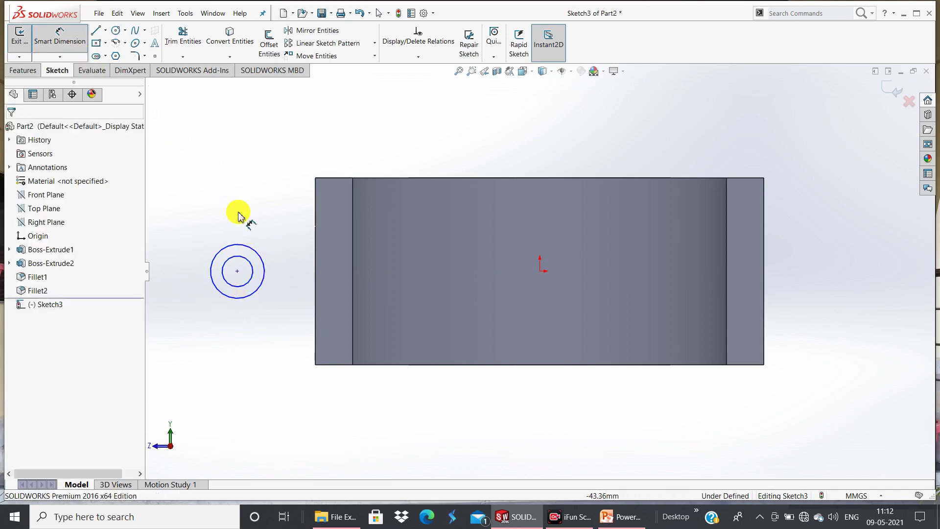
pyautogui.click(227, 245)
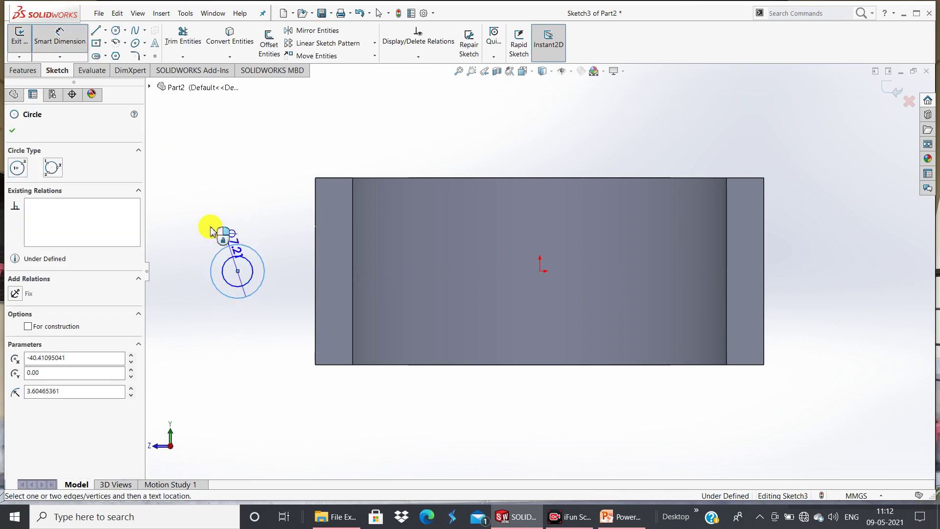
pyautogui.click(190, 259)
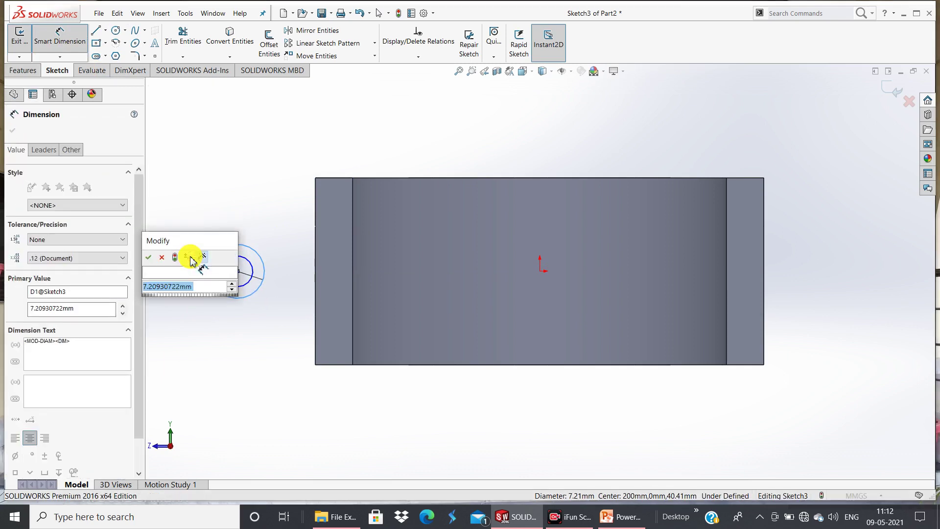
pyautogui.write('12')
pyautogui.press('Return')
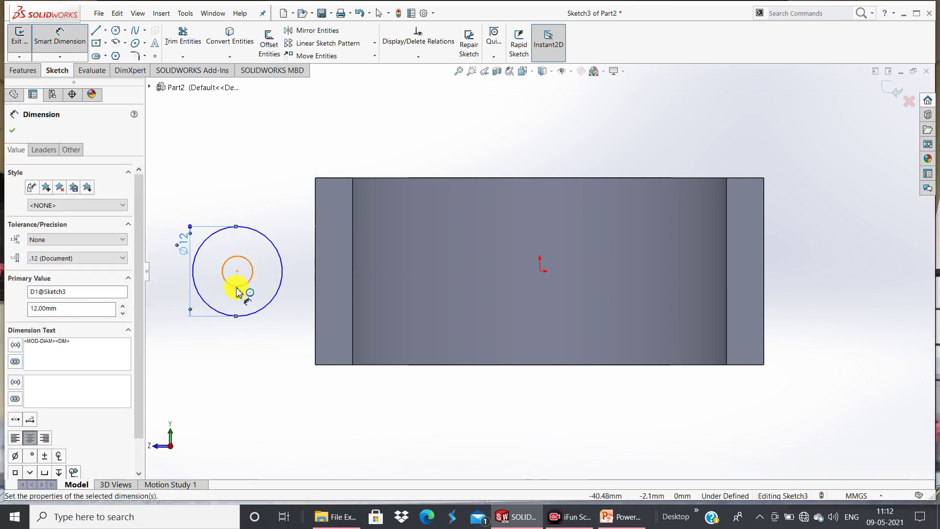
pyautogui.click(236, 288)
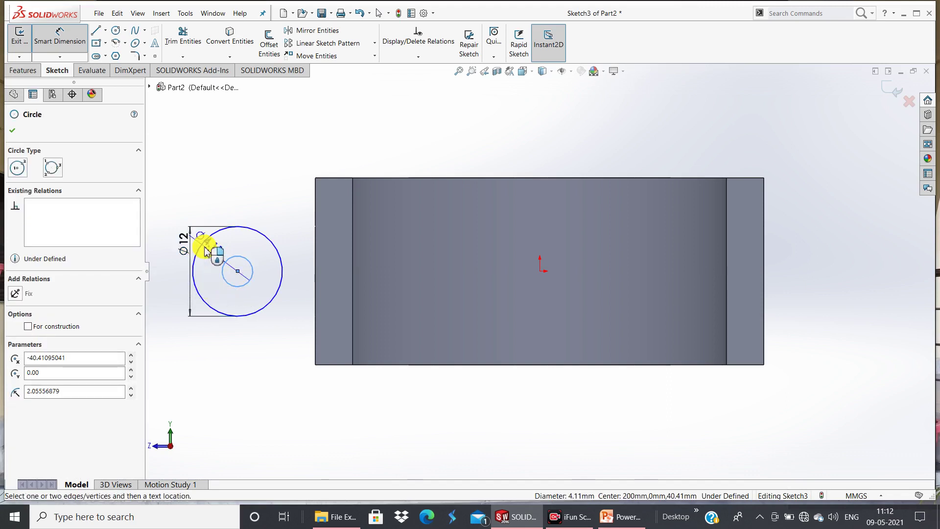
pyautogui.click(177, 272)
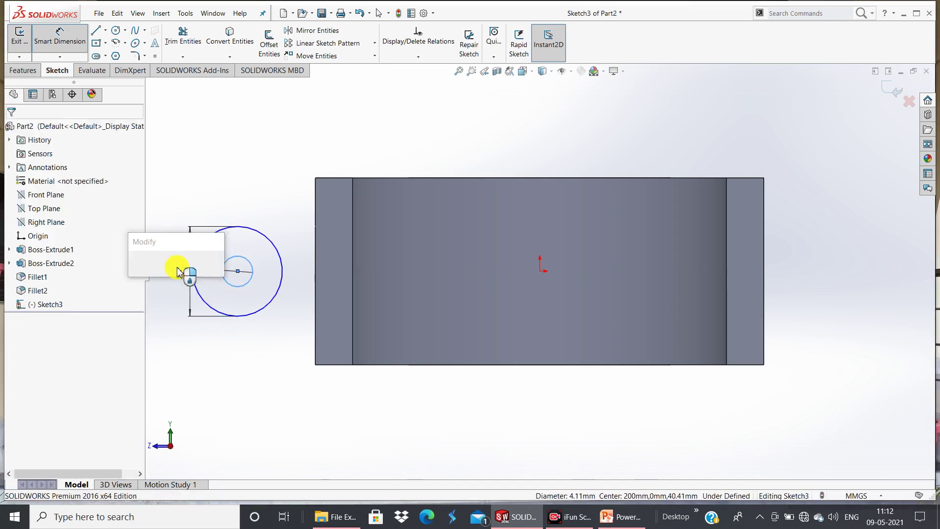
pyautogui.write('6')
pyautogui.press('Return')
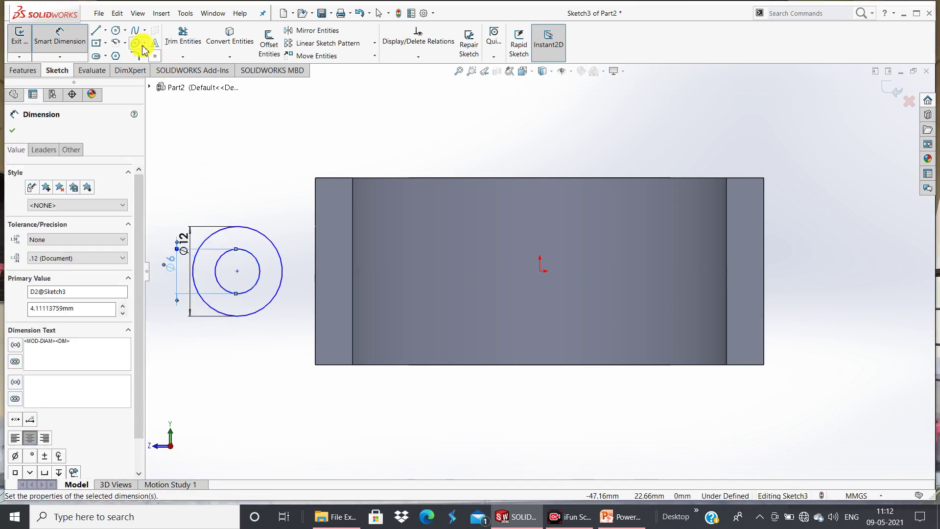
# Add a vertical construction line tangent to the outer circle's left side, and begin measuring it to the part edge
pyautogui.click(107, 32)
pyautogui.click(106, 60)
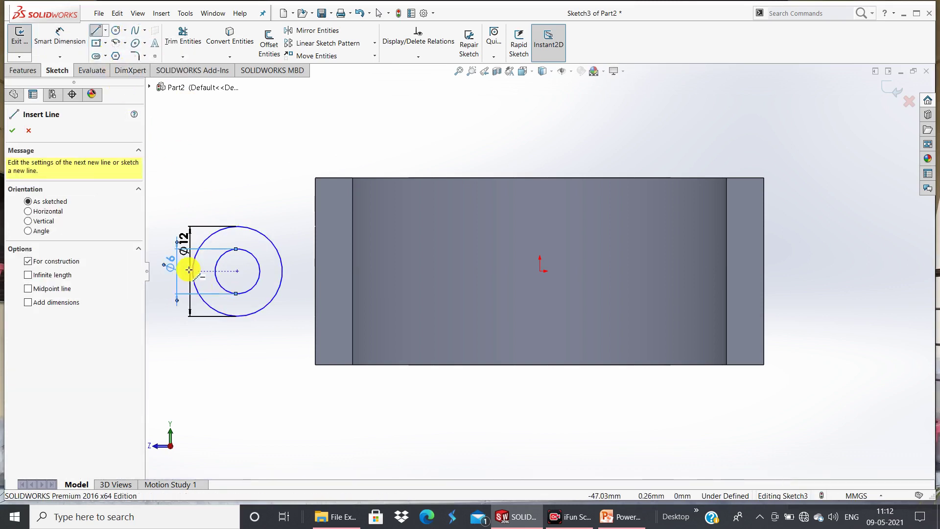
pyautogui.click(107, 33)
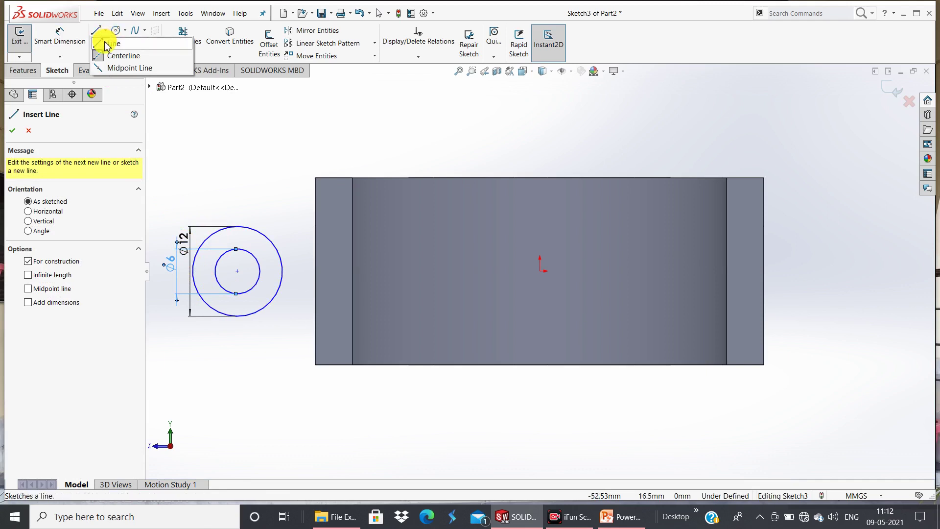
pyautogui.click(192, 271)
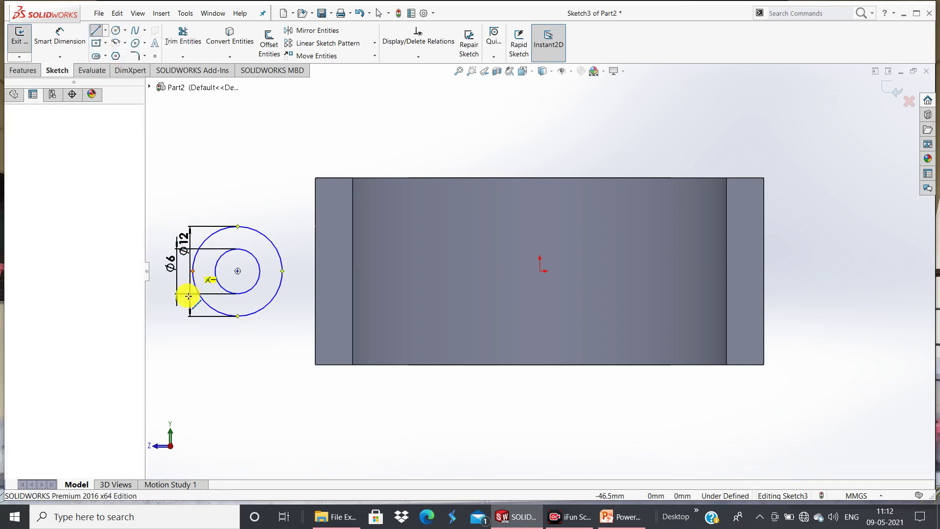
pyautogui.click(193, 342)
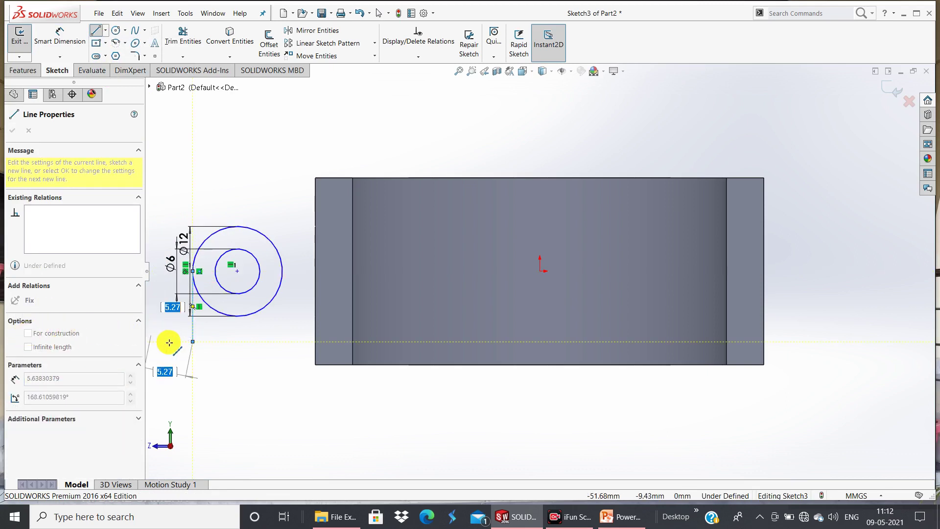
pyautogui.rightClick(171, 325)
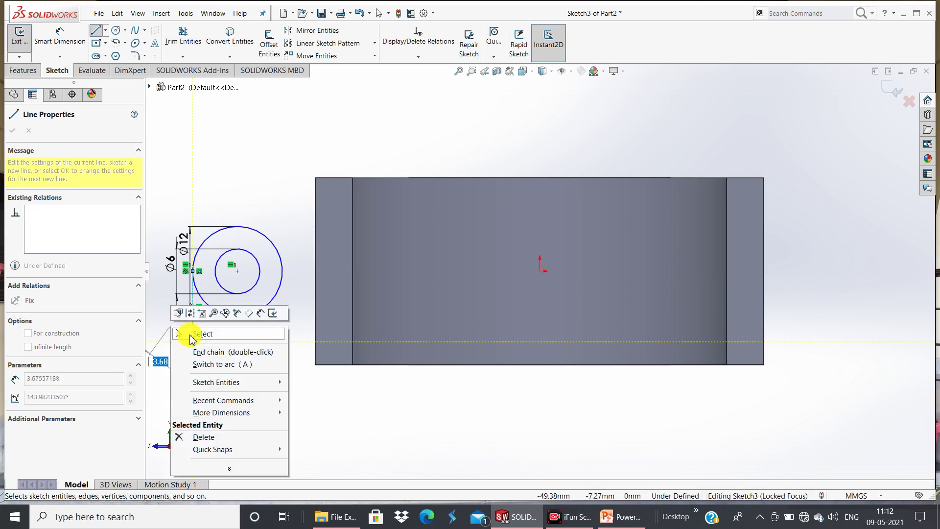
pyautogui.click(191, 334)
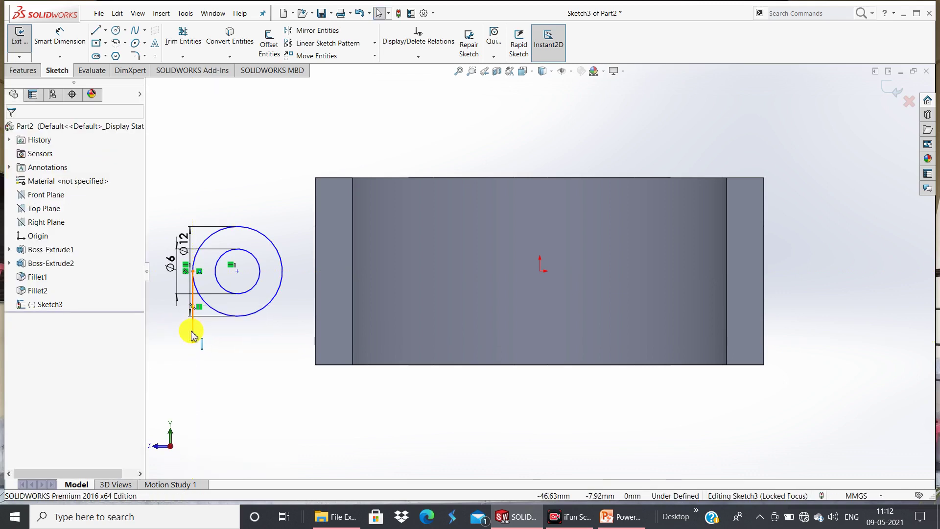
pyautogui.rightClick(191, 335)
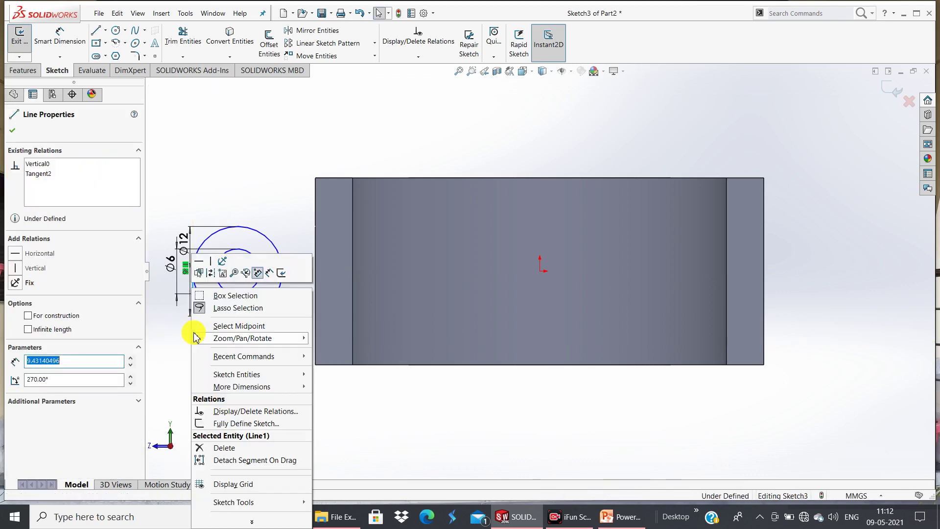
pyautogui.click(30, 318)
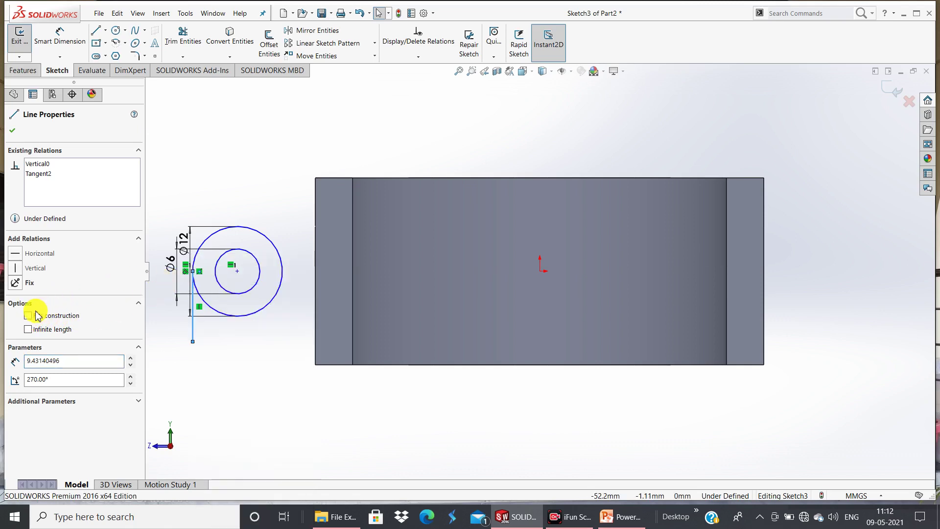
pyautogui.click(14, 133)
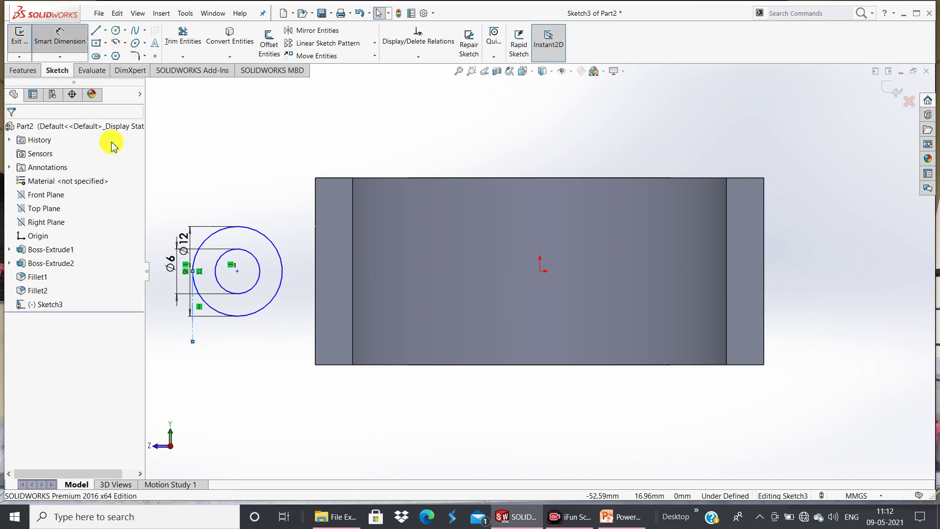
pyautogui.click(192, 327)
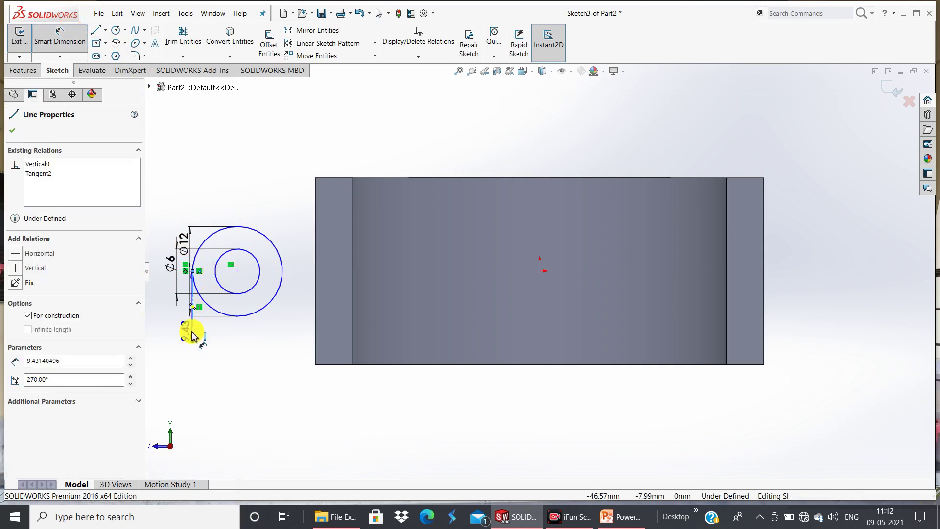
pyautogui.keyDown('ctrl'); pyautogui.click(299, 341); pyautogui.keyUp('ctrl')
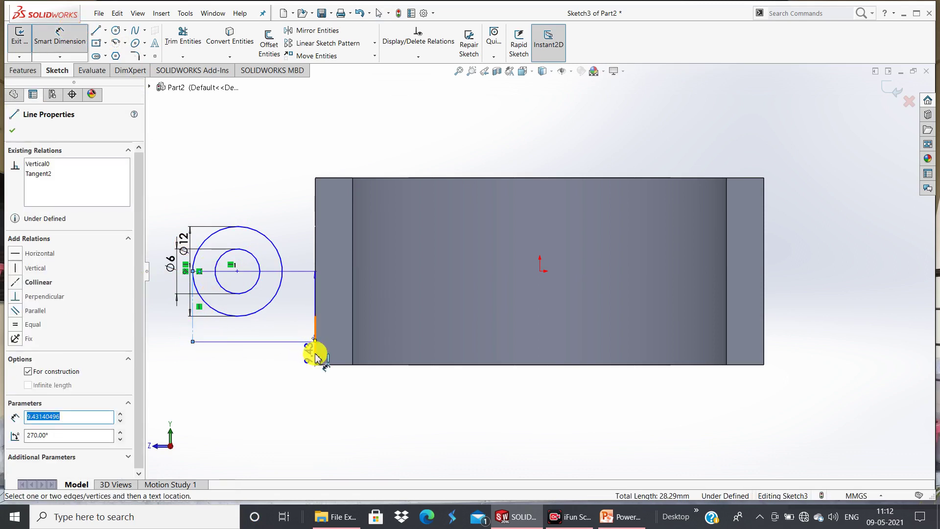
# Dimension the vertical construction line, which gives an unwanted 9.43 dimension
pyautogui.click(315, 345)
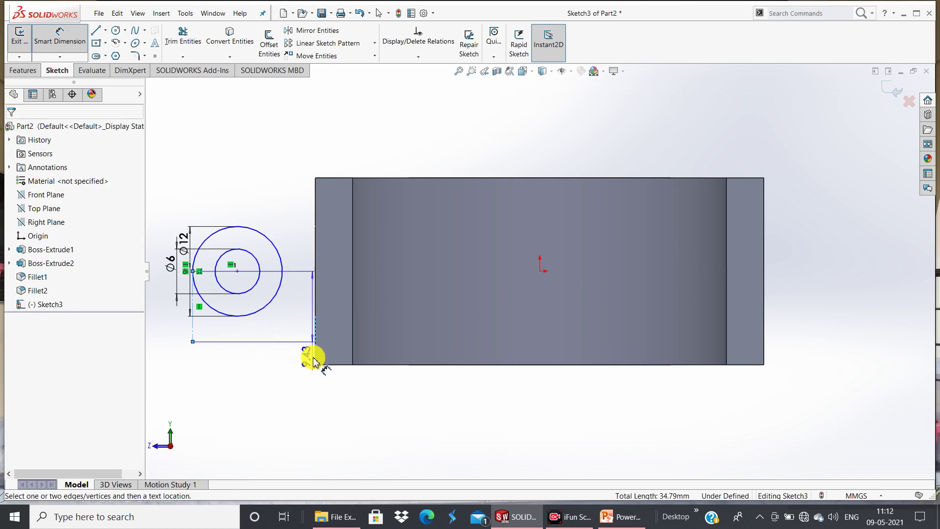
pyautogui.moveTo(316, 364); pyautogui.dragTo(202, 329)
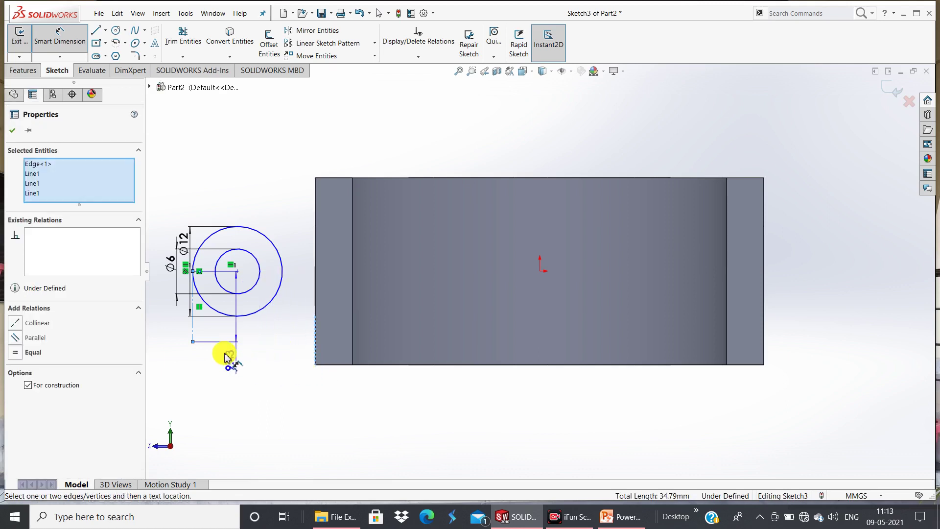
pyautogui.click(195, 337)
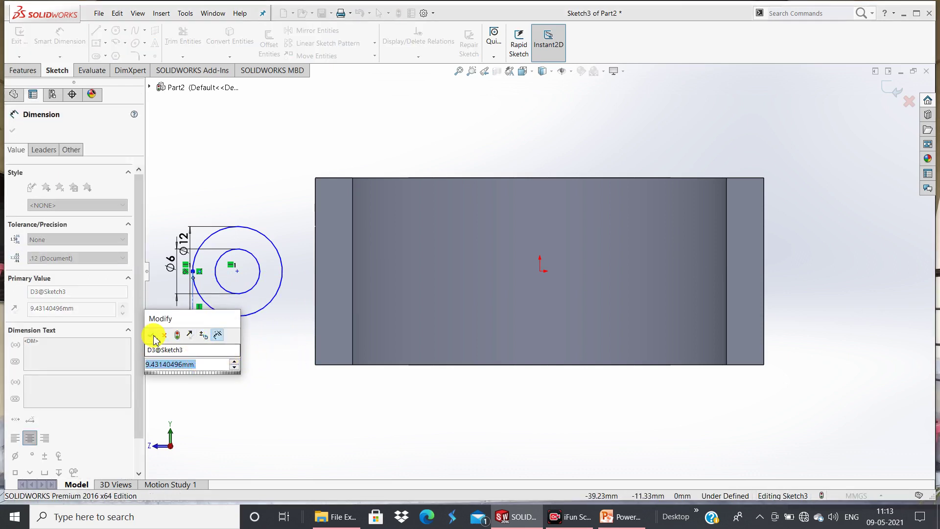
pyautogui.click(163, 337)
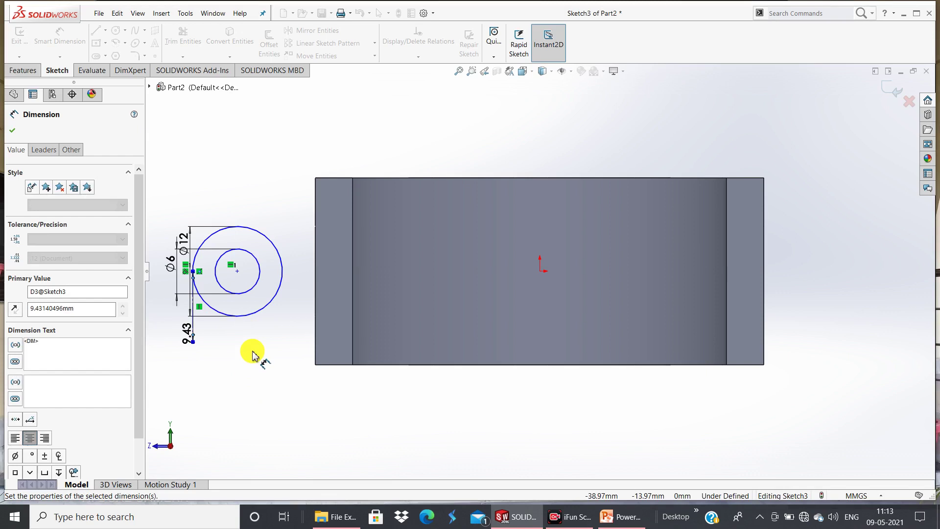
pyautogui.click(364, 15)
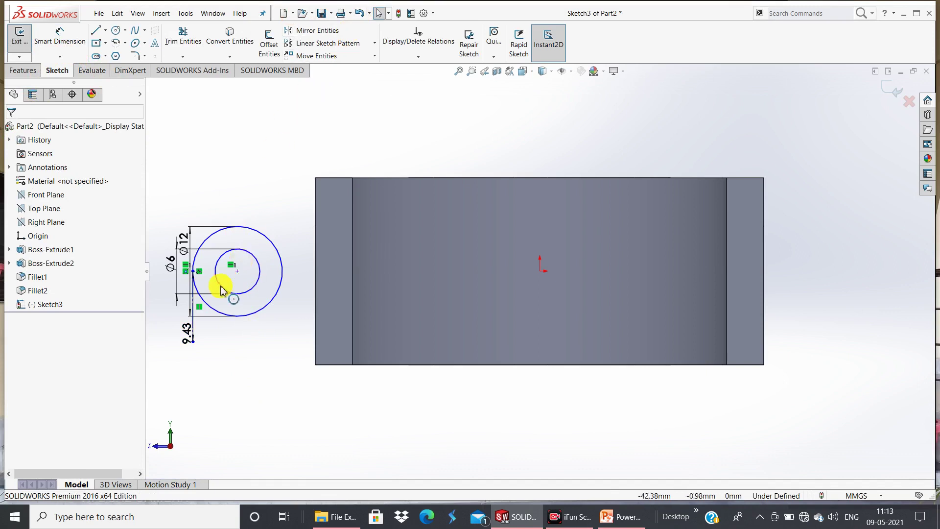
# Delete the 9.43 dimension and place the construction line 15 mm from the block's left edge
pyautogui.click(186, 329)
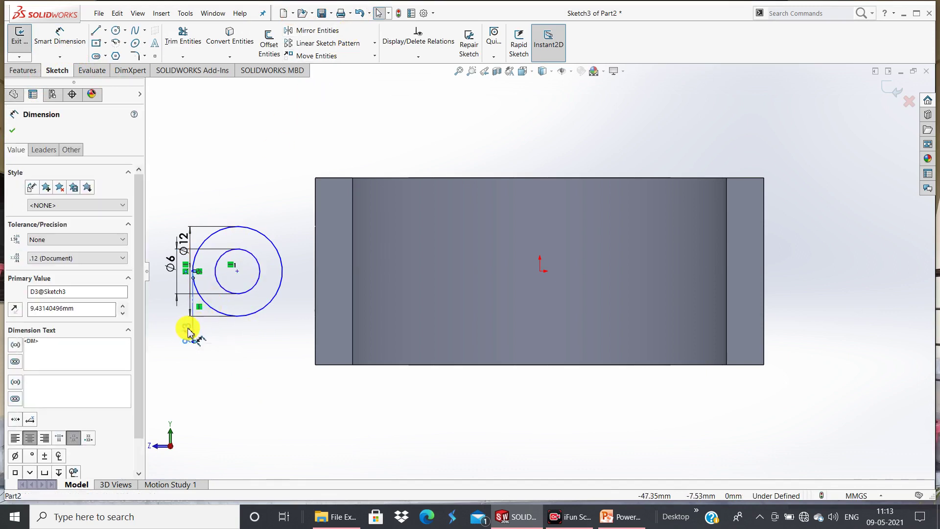
pyautogui.rightClick(185, 325)
pyautogui.click(219, 377)
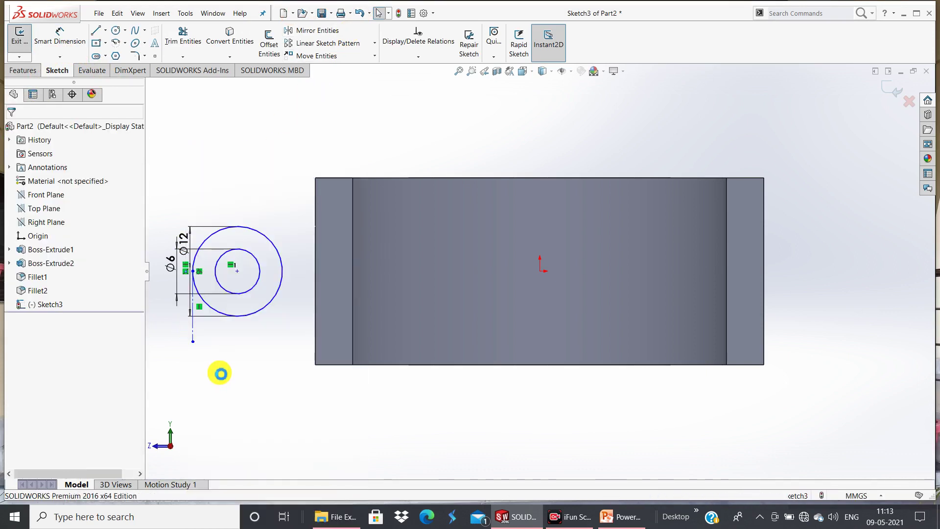
pyautogui.click(69, 37)
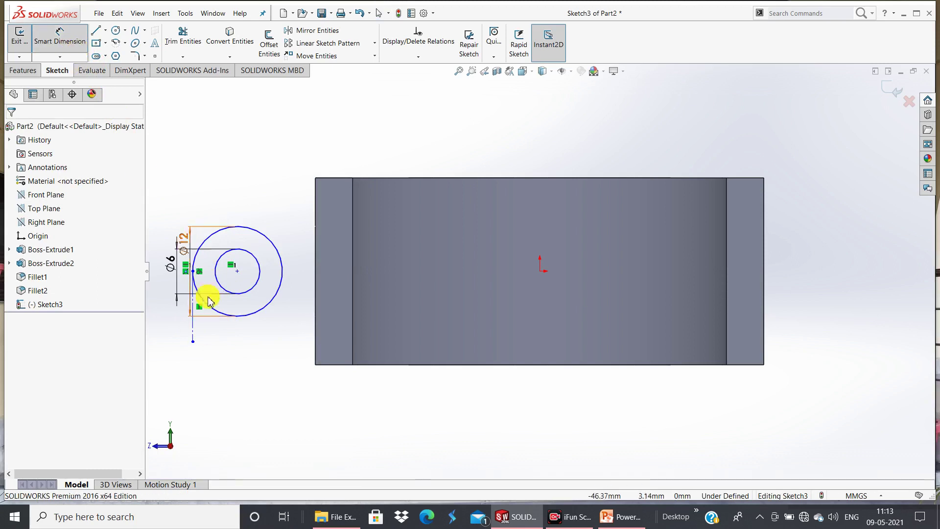
pyautogui.click(194, 333)
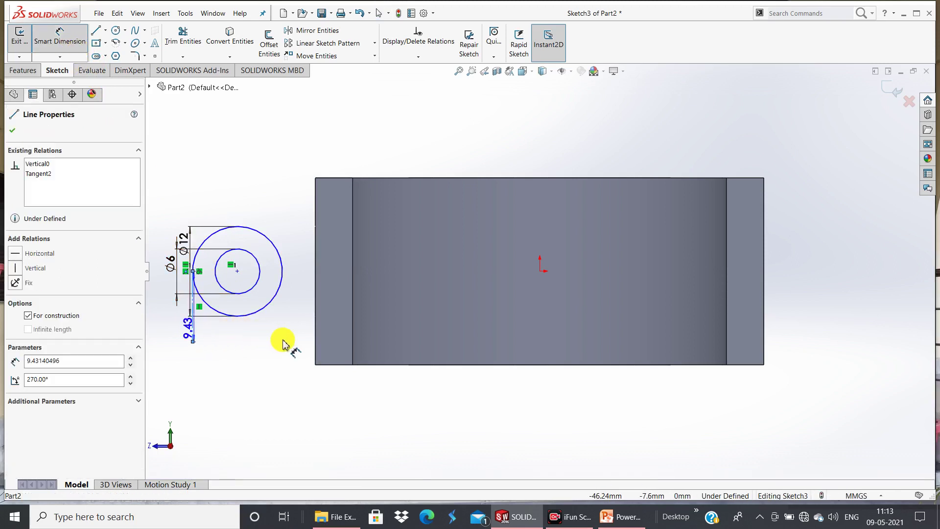
pyautogui.click(316, 348)
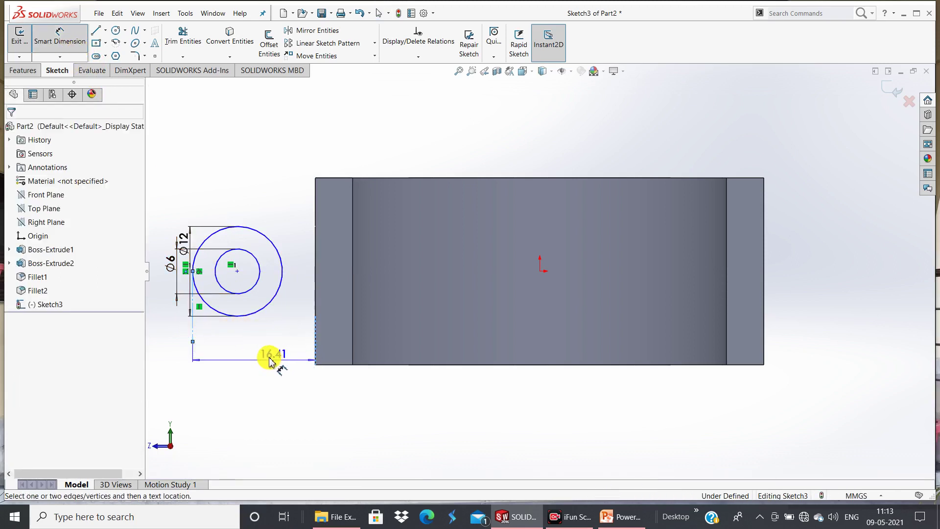
pyautogui.click(270, 358)
pyautogui.write('15')
pyautogui.press('Return')
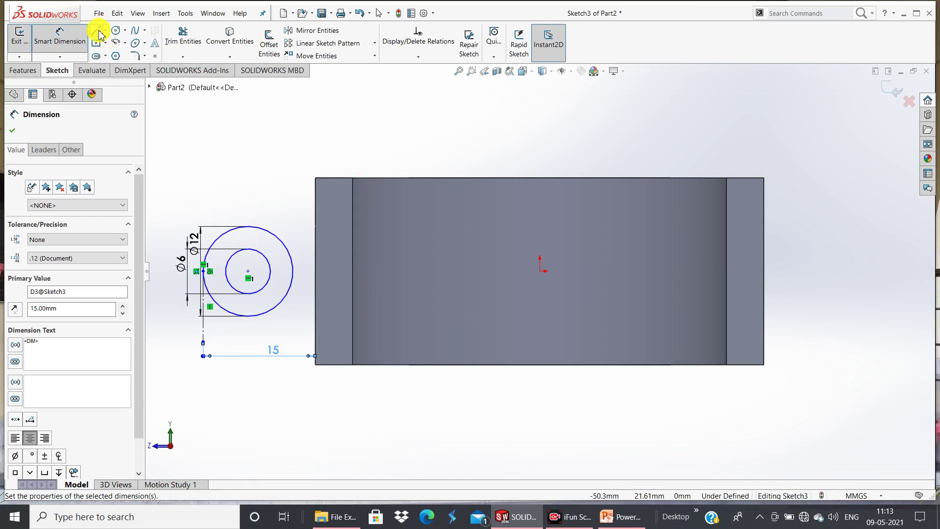
pyautogui.click(100, 35)
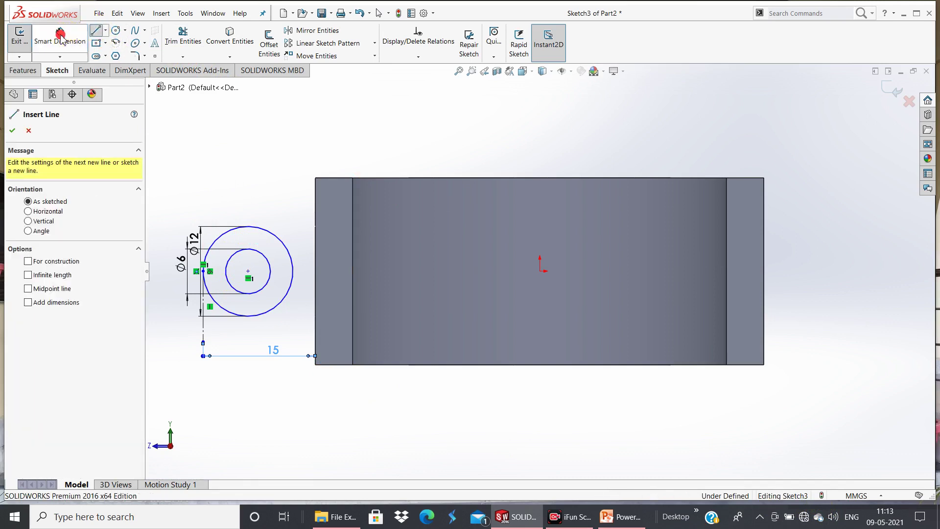
# Line the outer circle's top to the block edge, trim the circle, and undo the over-definition
pyautogui.click(85, 41)
pyautogui.click(97, 34)
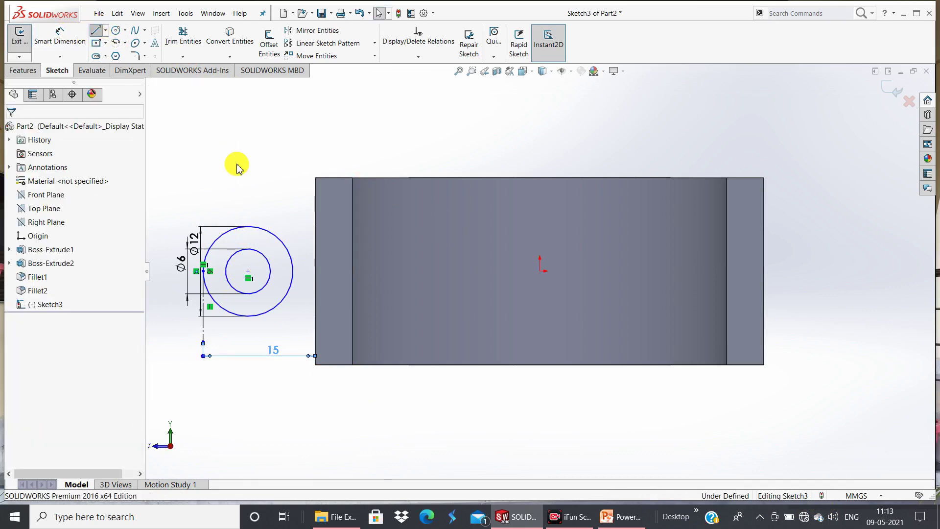
pyautogui.click(248, 227)
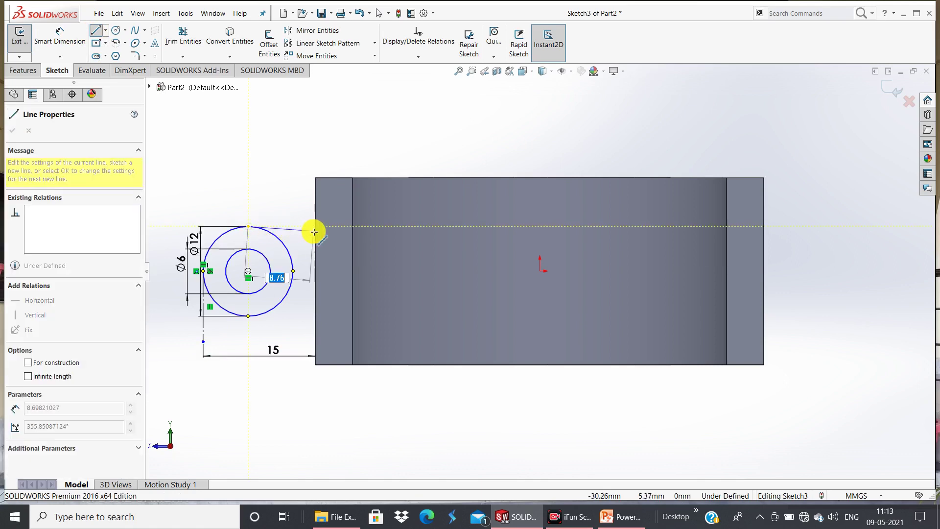
pyautogui.click(317, 228)
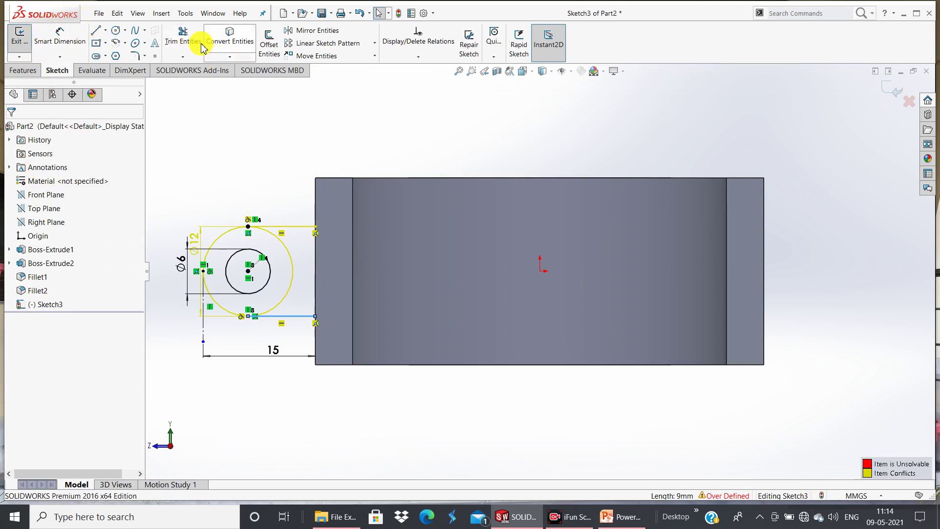
pyautogui.click(183, 37)
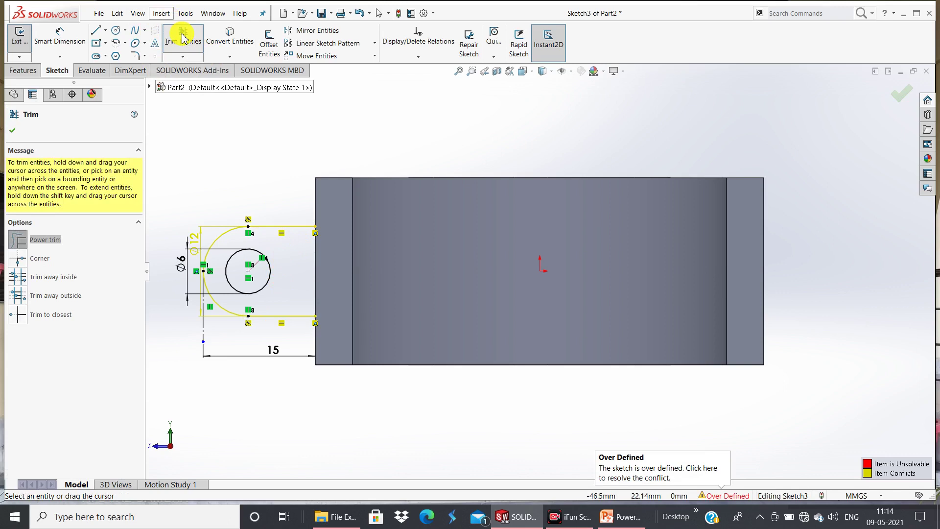
pyautogui.click(183, 37)
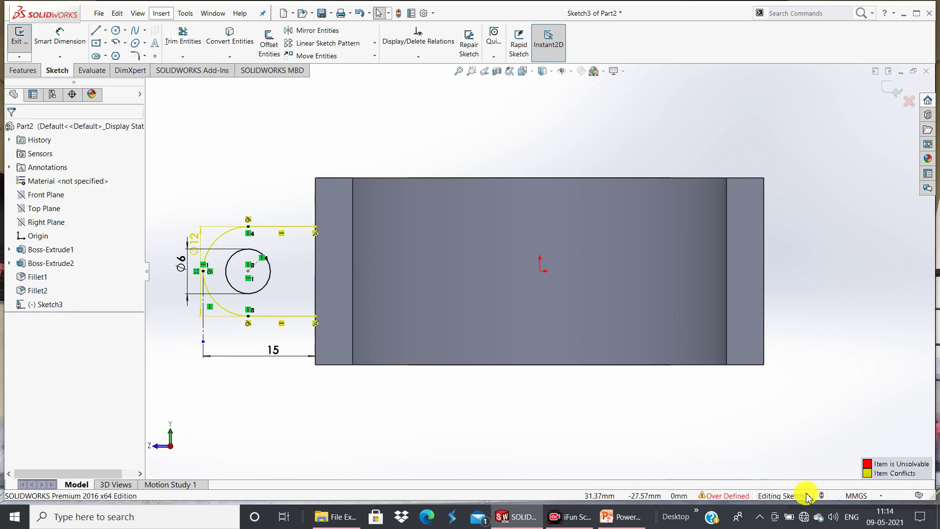
pyautogui.hotkey('ctrl', 'z')
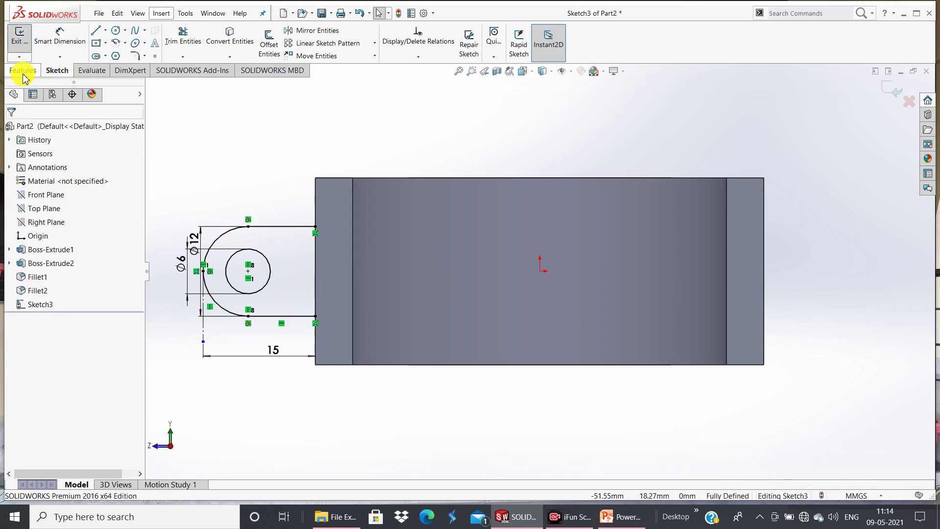
pyautogui.click(22, 70)
# Extrude the Sketch3 lug outline Blind 12 mm into an eyelet with its Ø6 hole
pyautogui.click(24, 44)
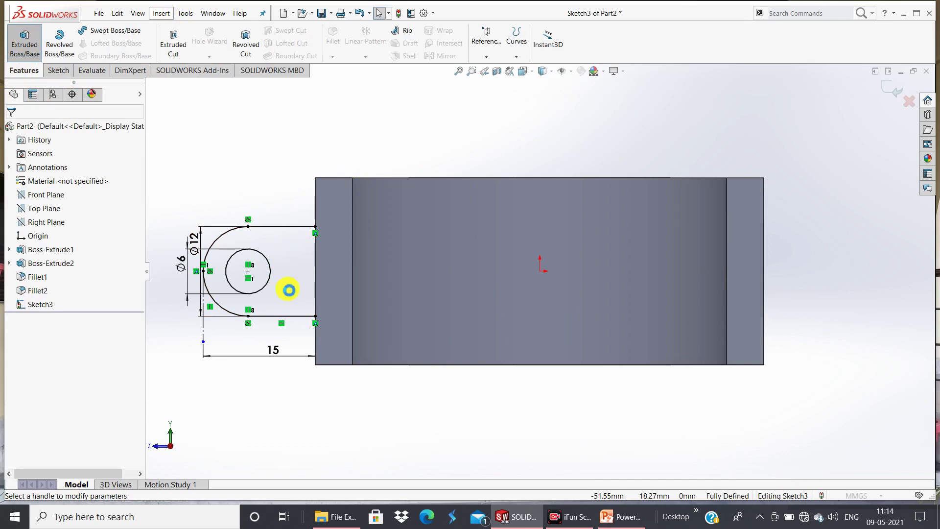
pyautogui.click(283, 257)
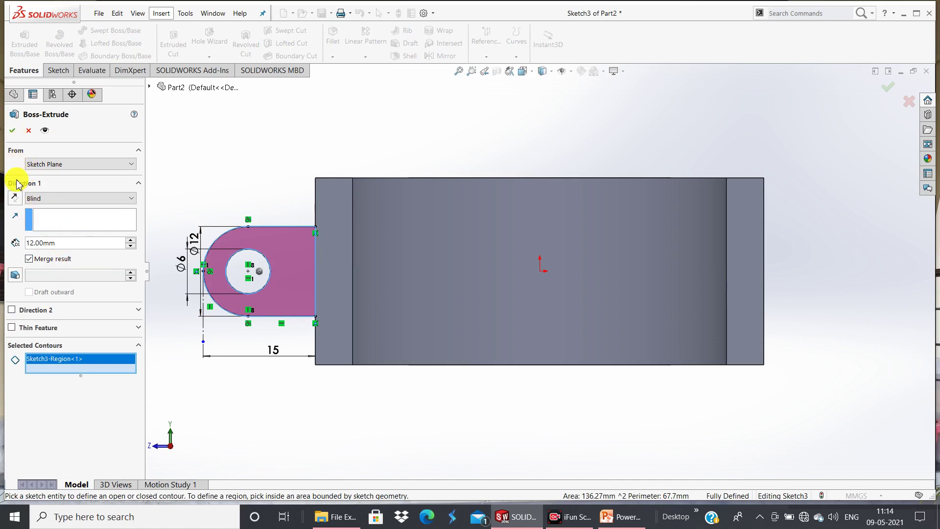
pyautogui.click(14, 131)
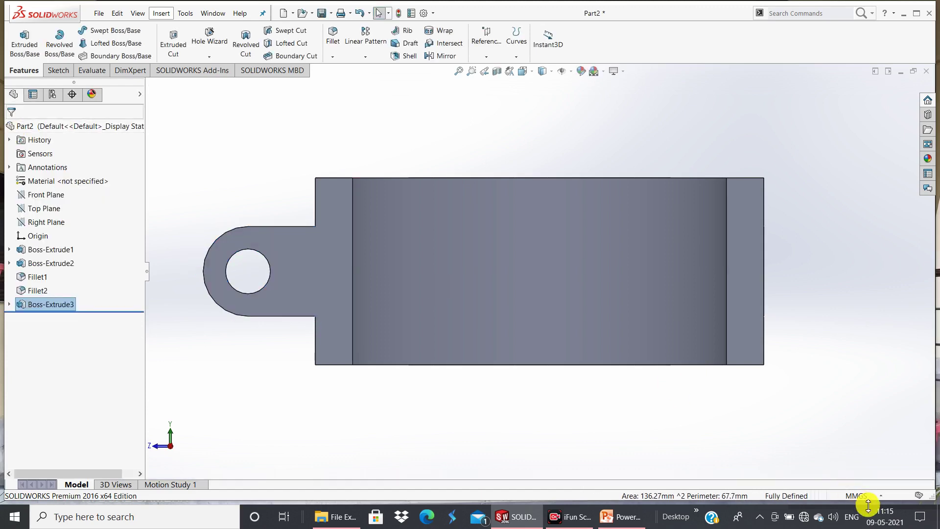
# Select the block's right end face and edit Sketch1 to rework the lug extrusions
pyautogui.click(742, 286)
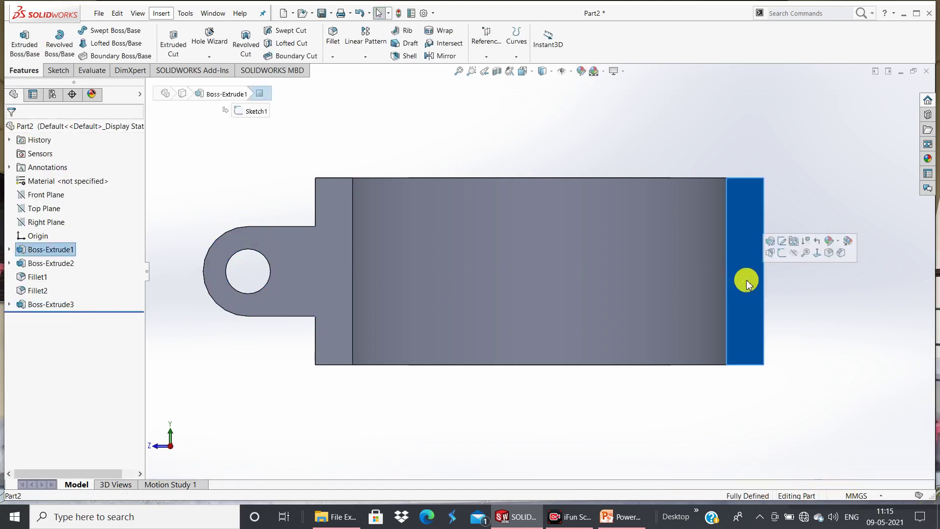
pyautogui.click(782, 242)
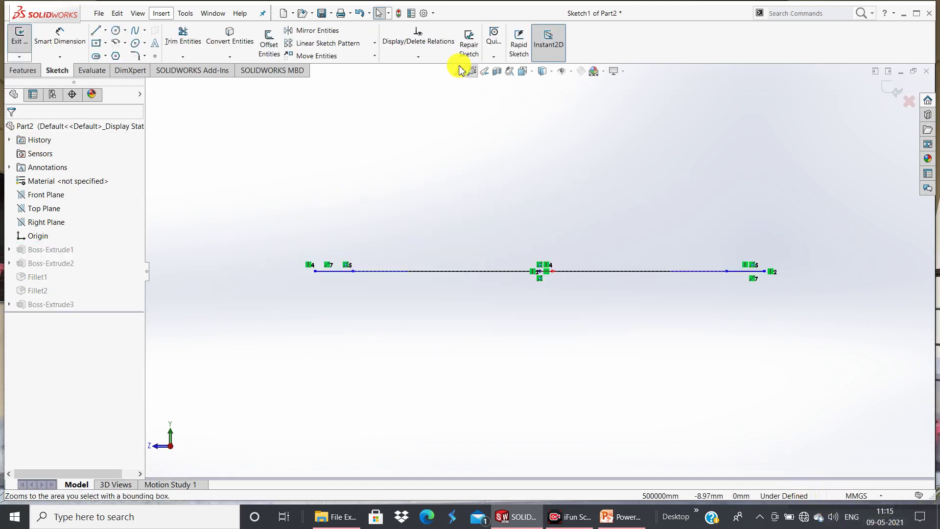
pyautogui.click(363, 14)
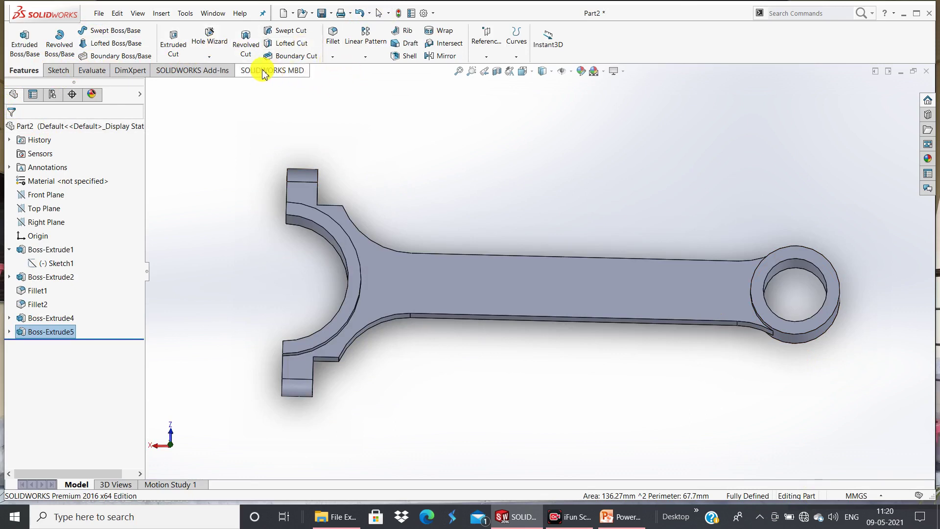
# Begin a new sketch on the rod arm's face
pyautogui.click(58, 71)
pyautogui.click(105, 30)
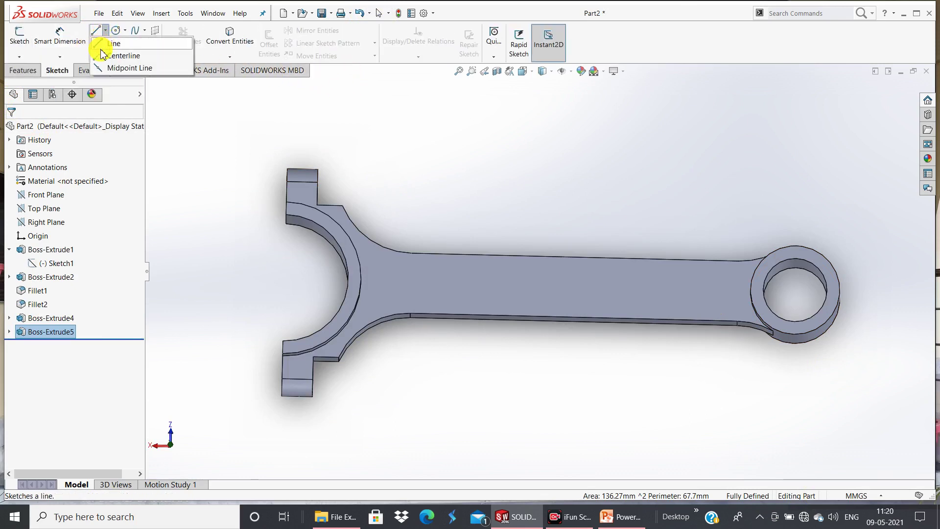
pyautogui.click(109, 56)
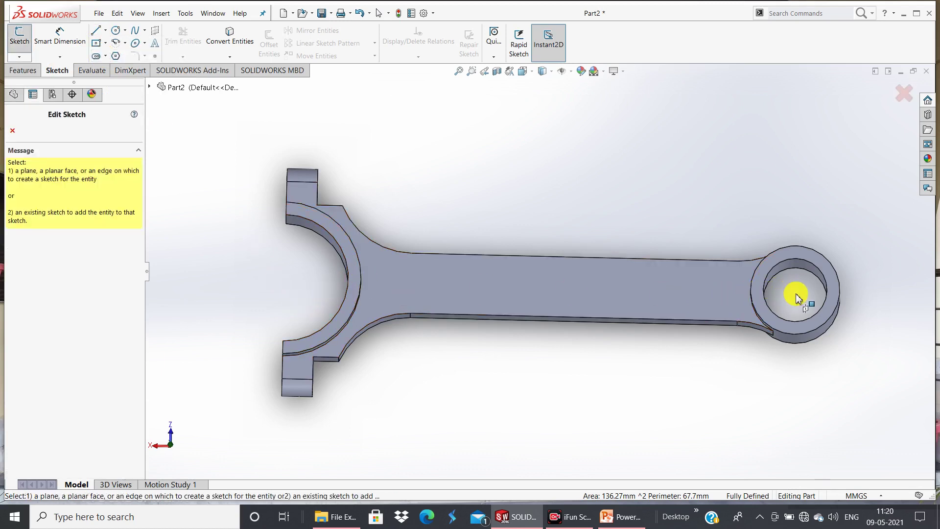
pyautogui.click(15, 131)
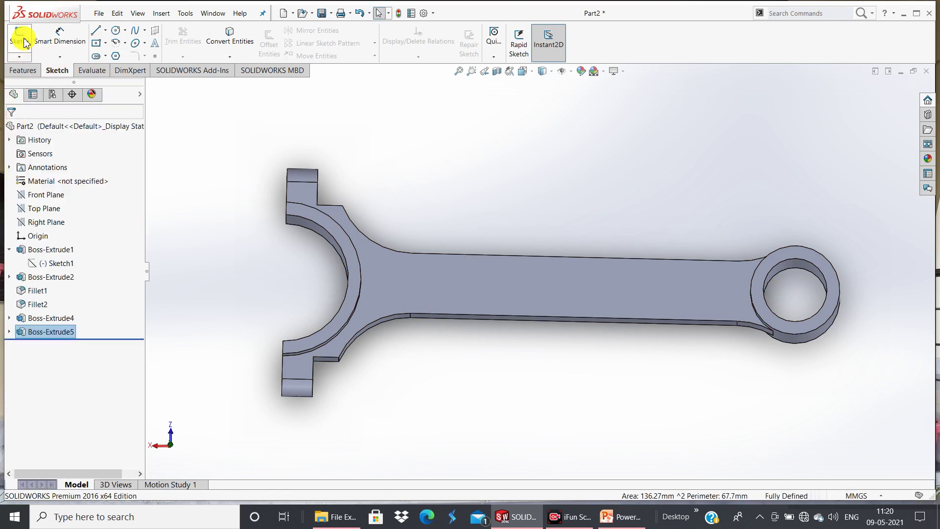
pyautogui.click(506, 277)
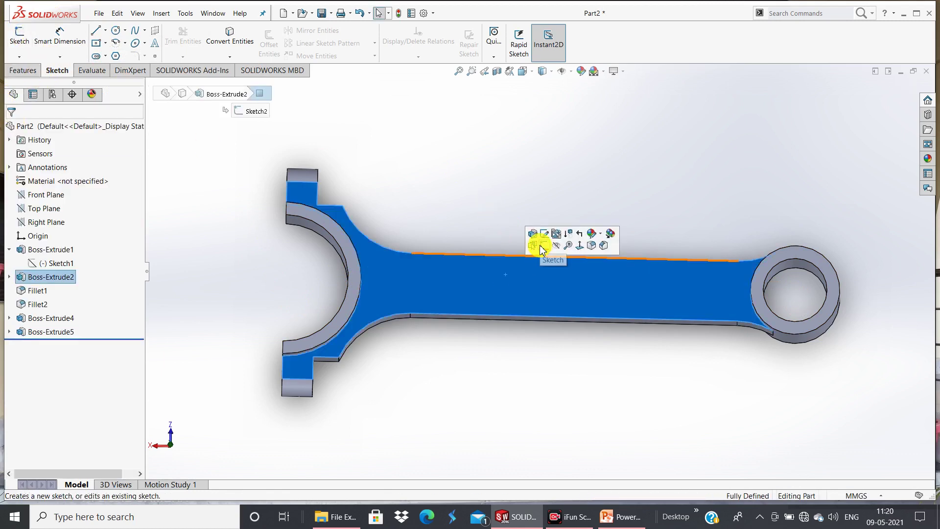
pyautogui.click(543, 247)
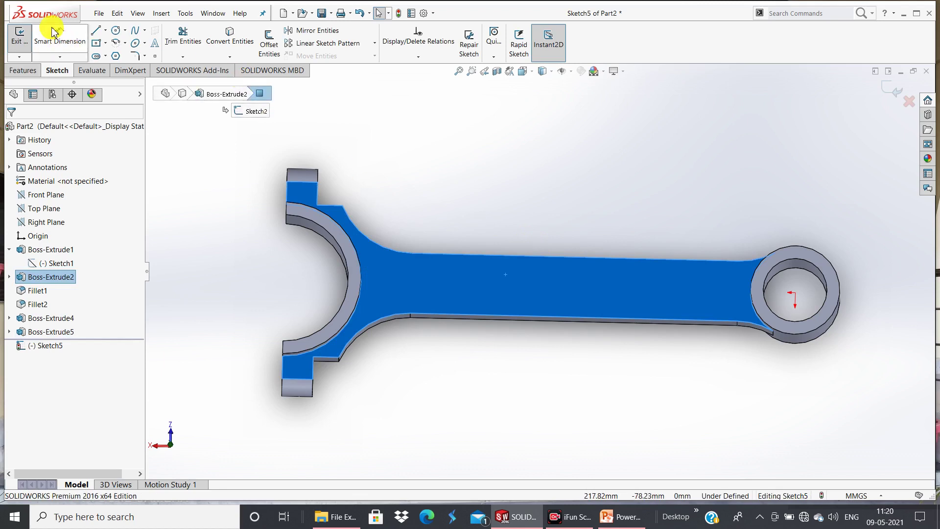
# Draw a 200 mm centerline from the ring's centre toward the C-end
pyautogui.click(105, 31)
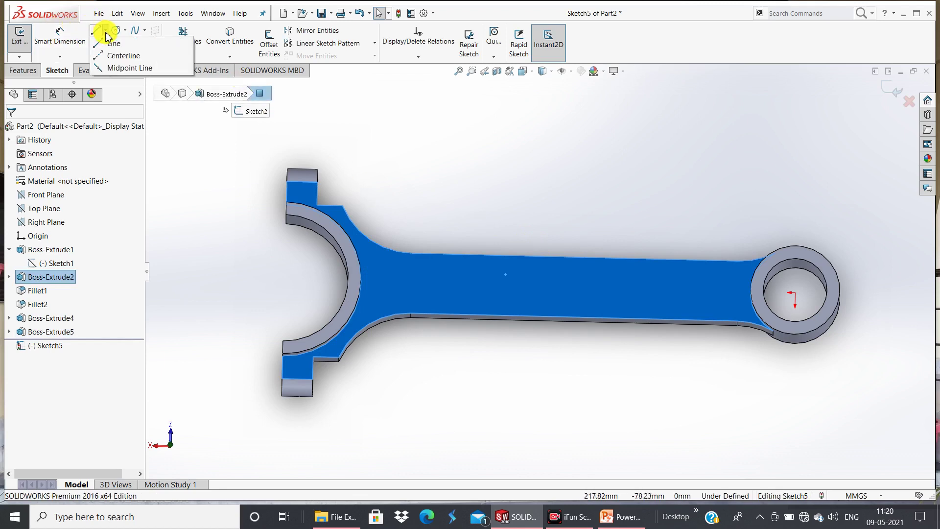
pyautogui.click(116, 57)
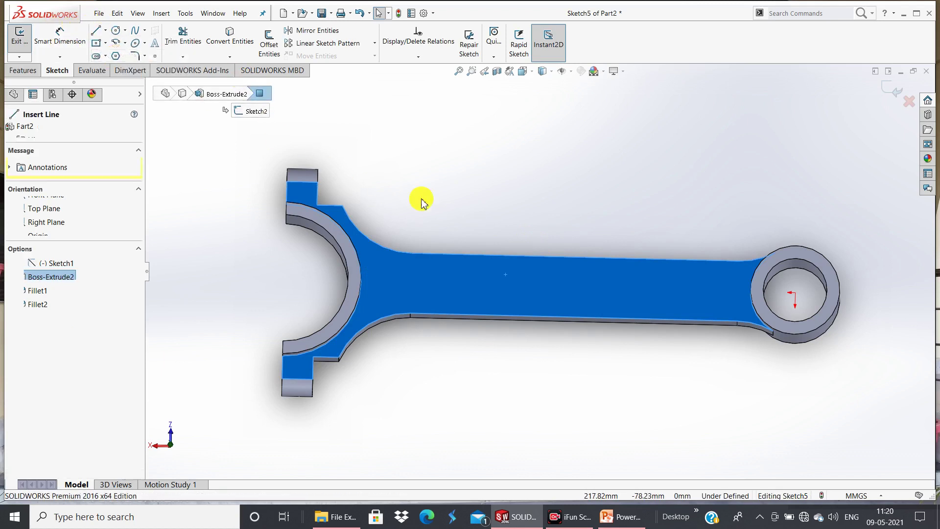
pyautogui.click(795, 292)
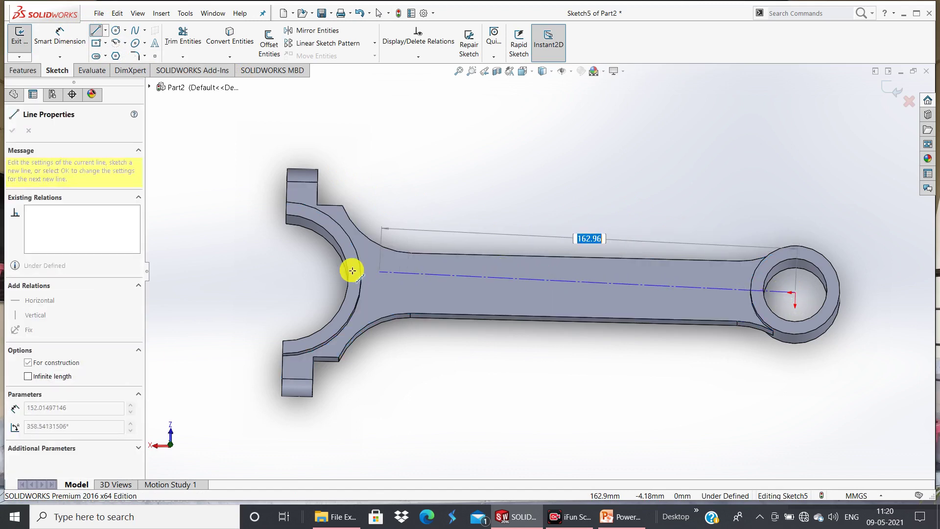
pyautogui.write('200')
pyautogui.click(361, 283)
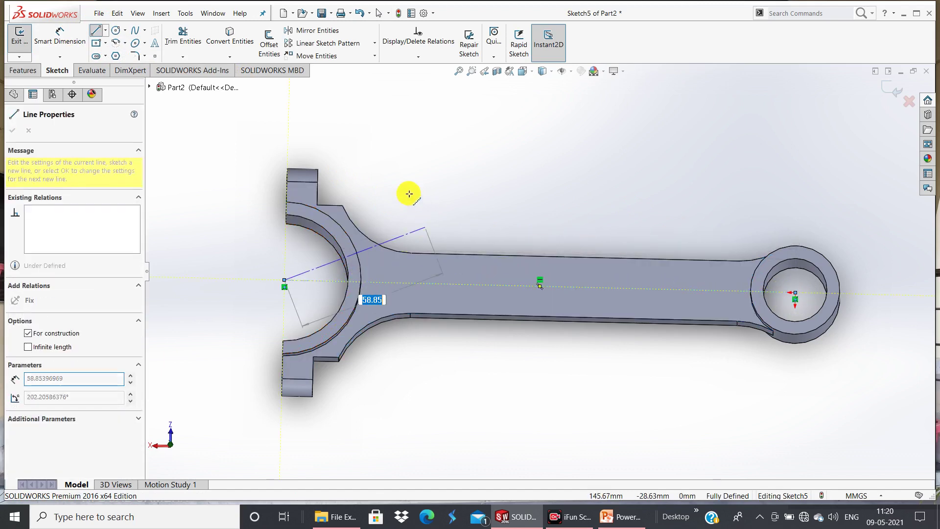
pyautogui.rightClick(438, 120)
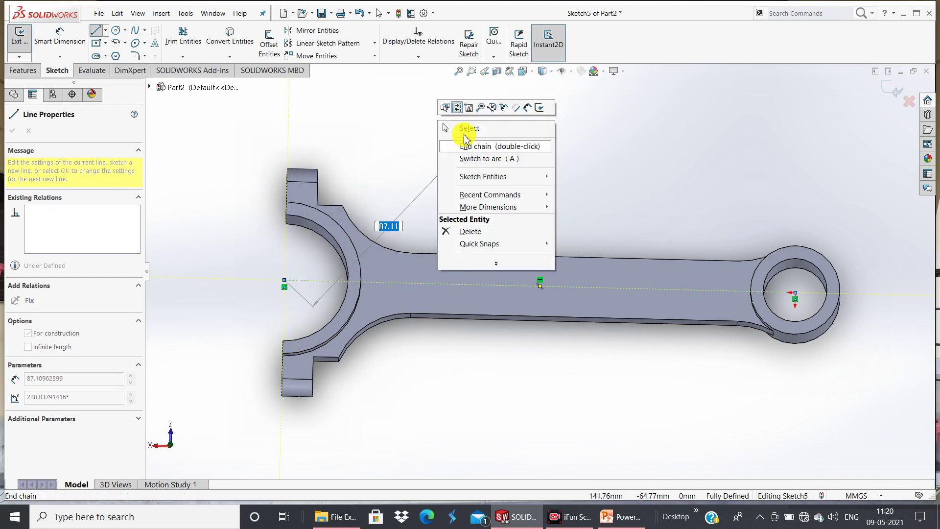
pyautogui.click(453, 124)
pyautogui.press('Escape')
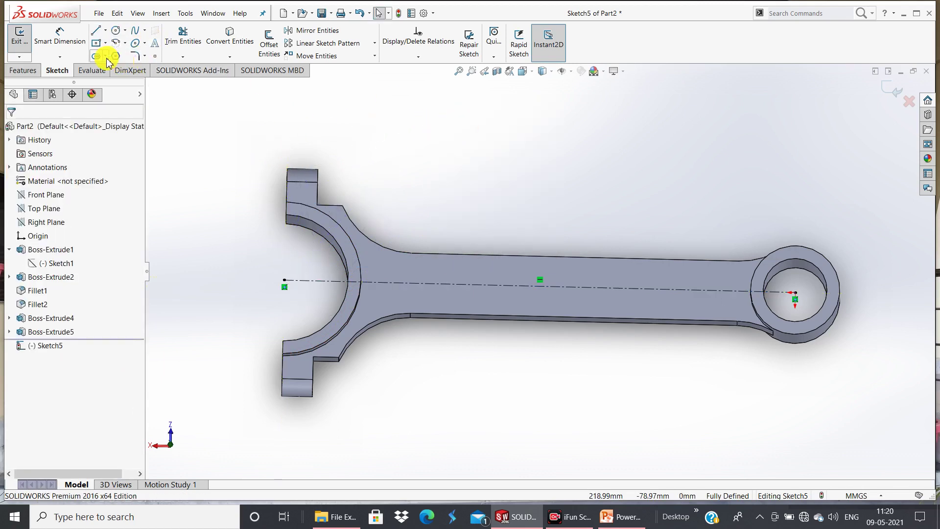
# Draw a straight slot along the centerline
pyautogui.click(98, 56)
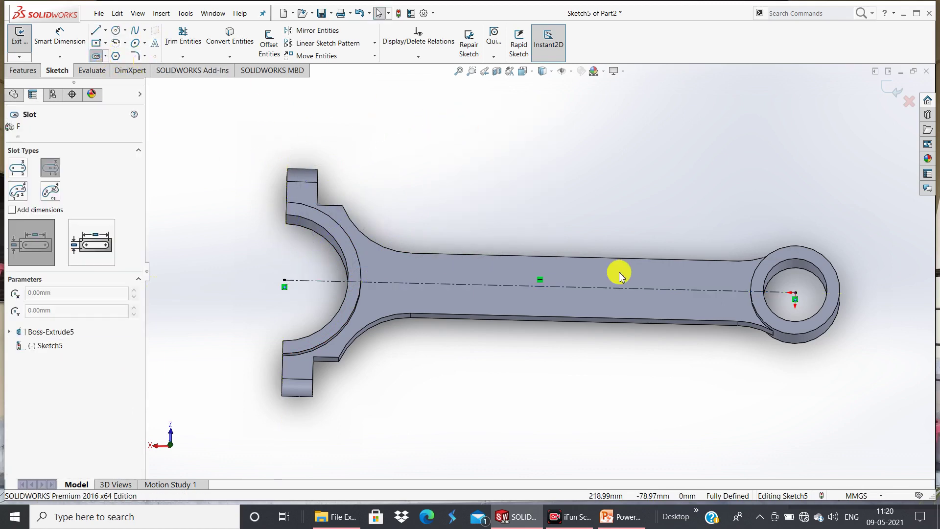
pyautogui.click(557, 286)
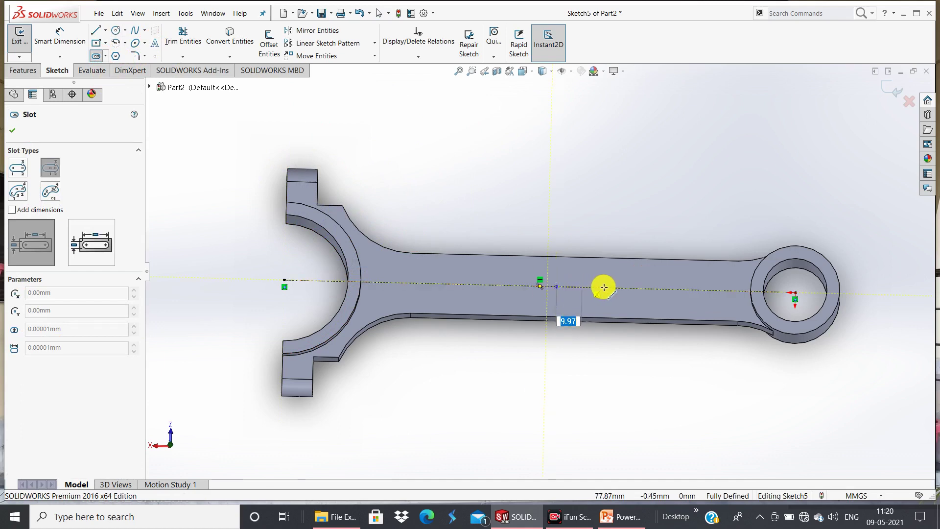
pyautogui.click(669, 291)
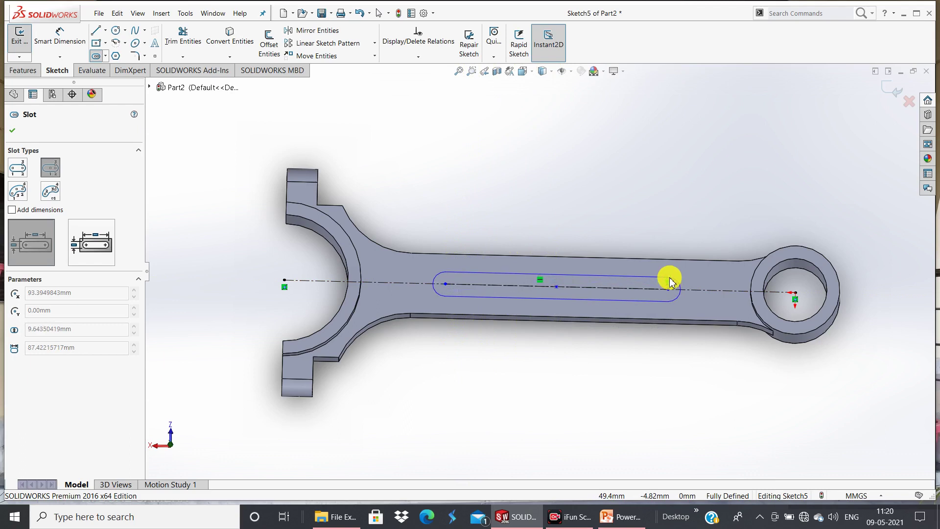
pyautogui.click(669, 279)
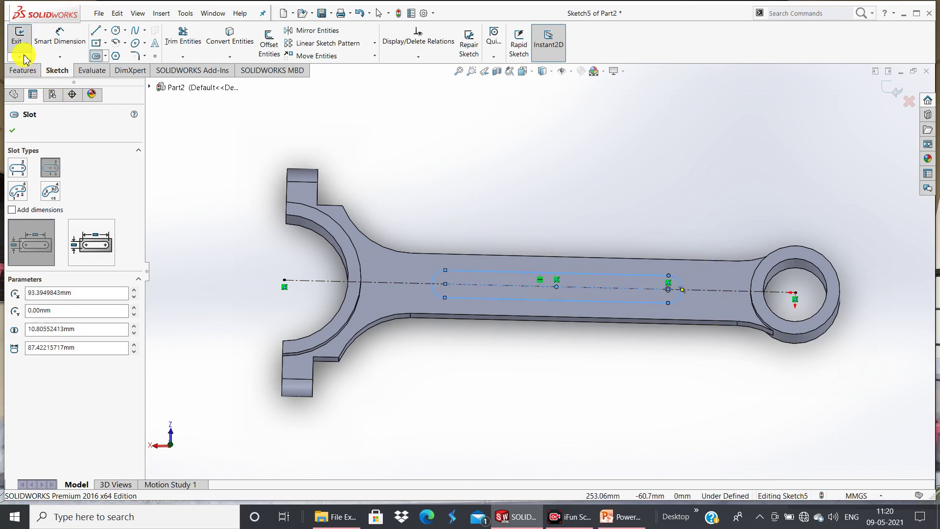
# Dimension the slot 40 mm from its end to the hole centre and 100 mm long
pyautogui.click(59, 37)
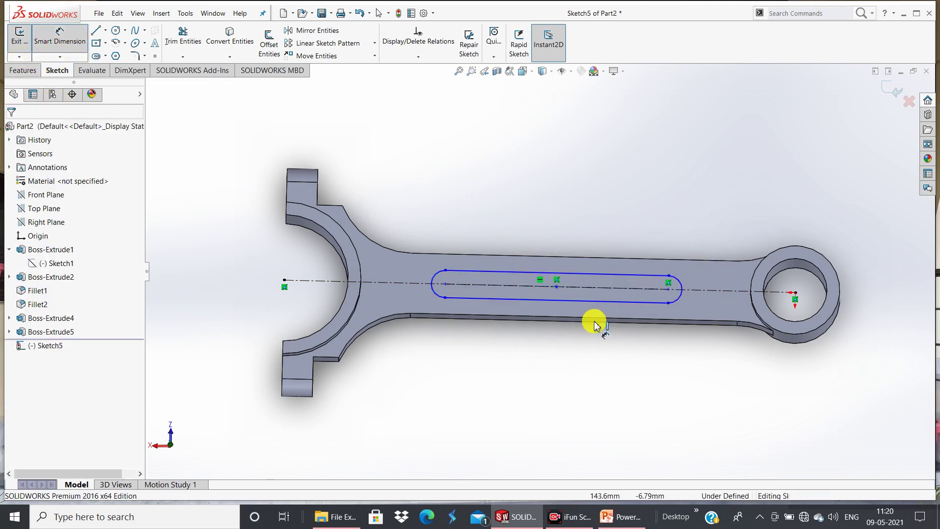
pyautogui.click(669, 293)
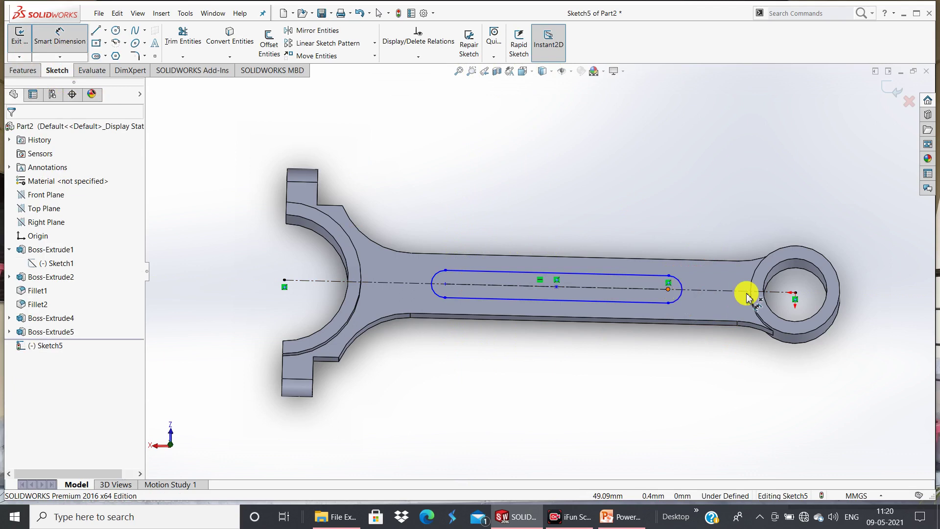
pyautogui.click(794, 292)
pyautogui.click(742, 382)
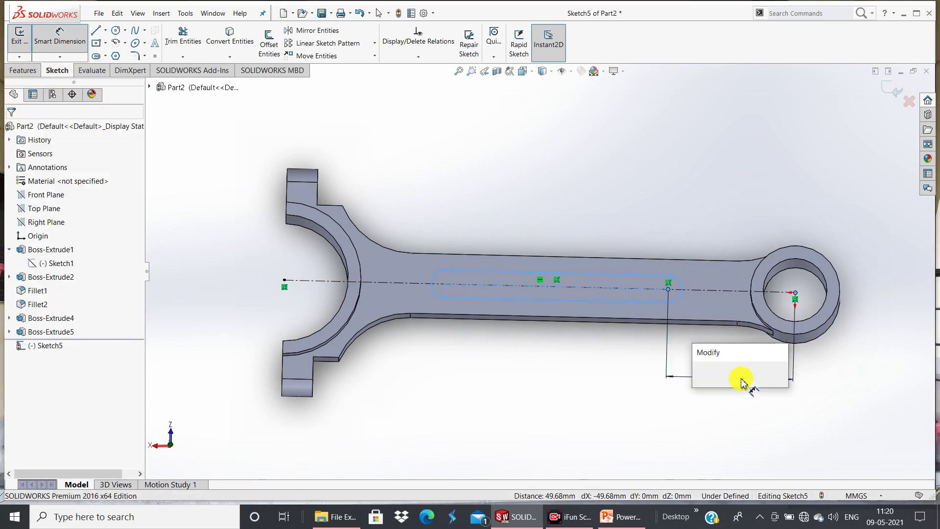
pyautogui.press('Return')
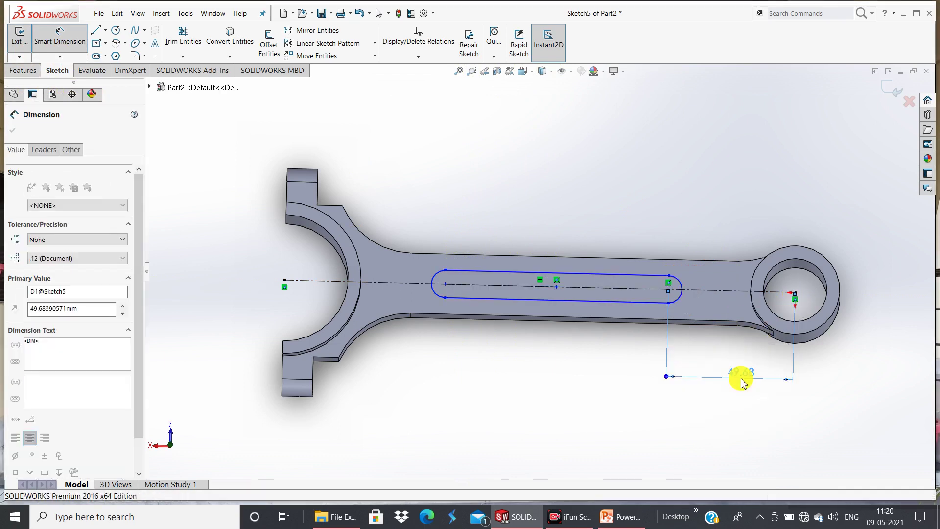
pyautogui.click(564, 302)
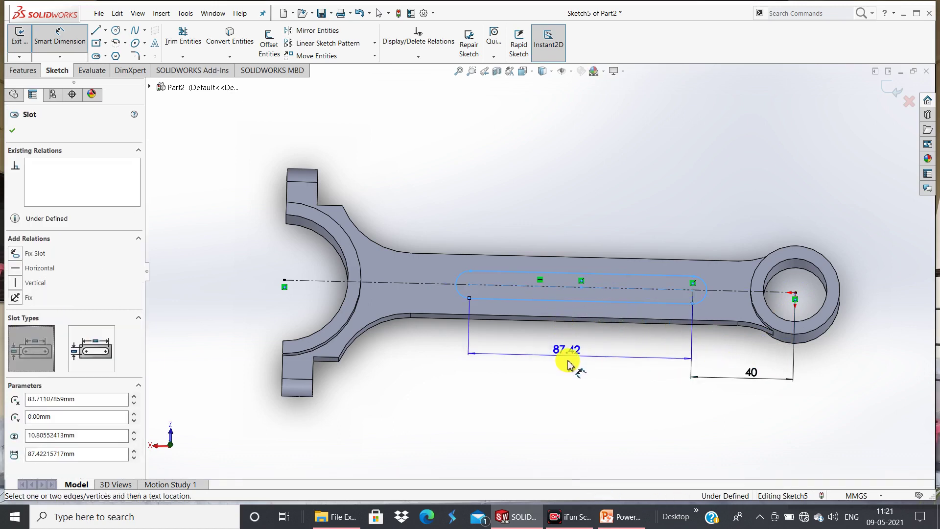
pyautogui.click(570, 377)
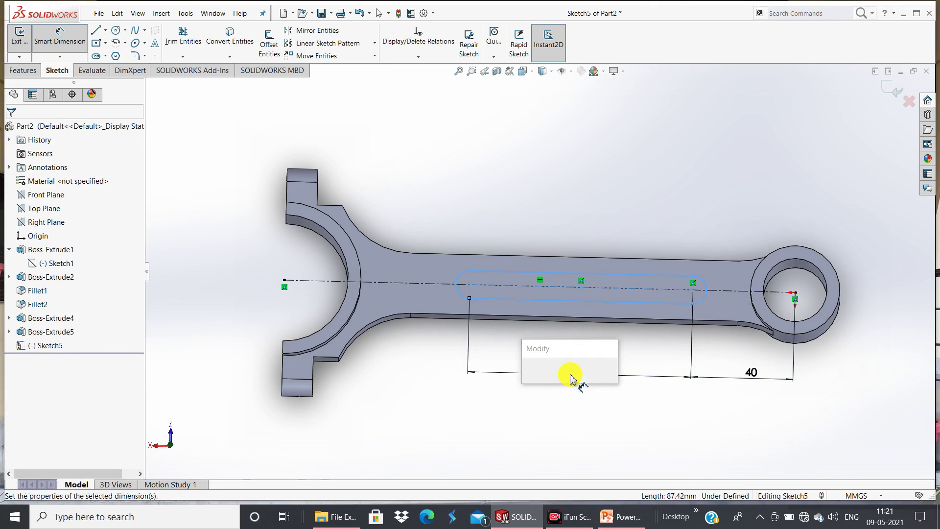
pyautogui.write('100')
pyautogui.press('Return')
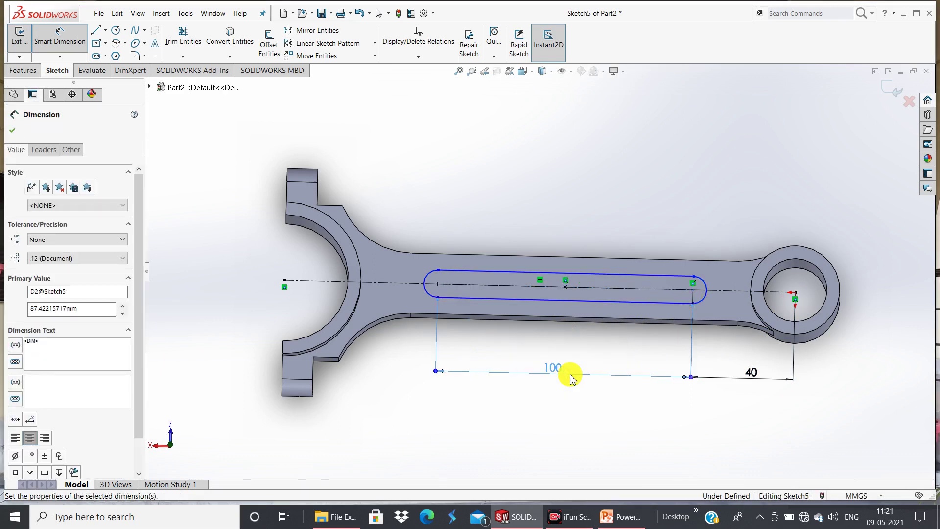
# Give the slot's end arcs a 7 mm radius
pyautogui.click(428, 280)
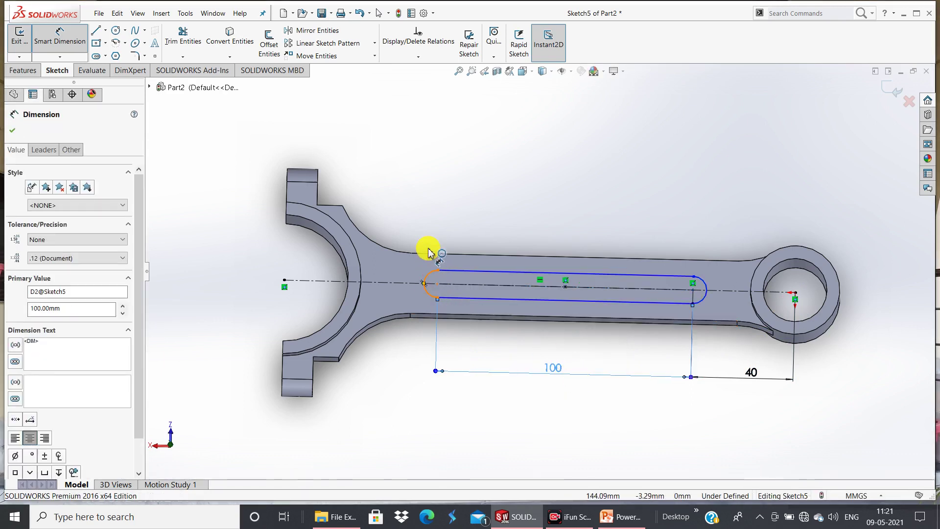
pyautogui.click(394, 217)
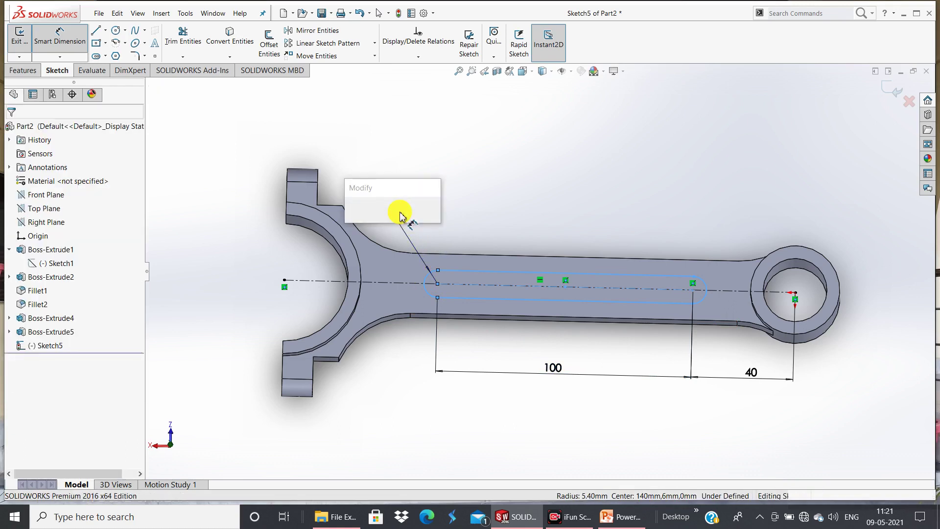
pyautogui.write('7.00mm')
pyautogui.press('Return')
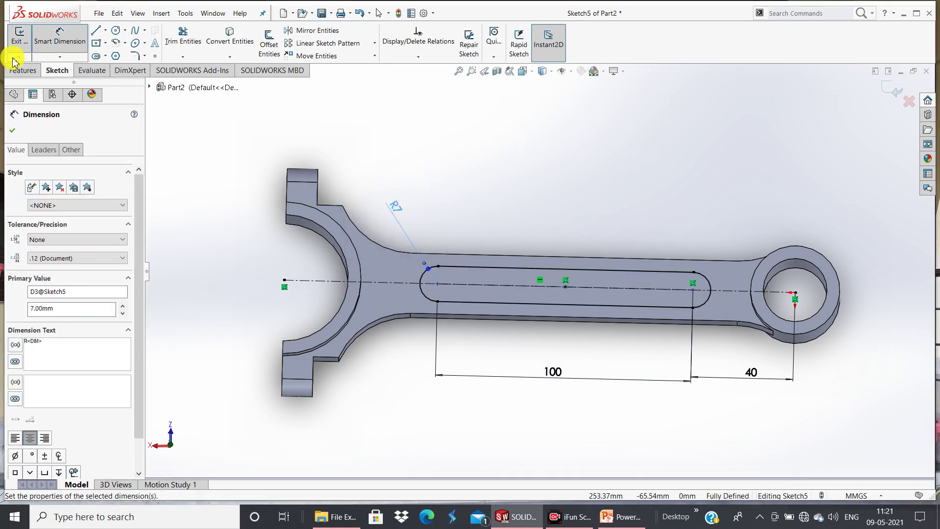
pyautogui.click(53, 40)
pyautogui.click(14, 132)
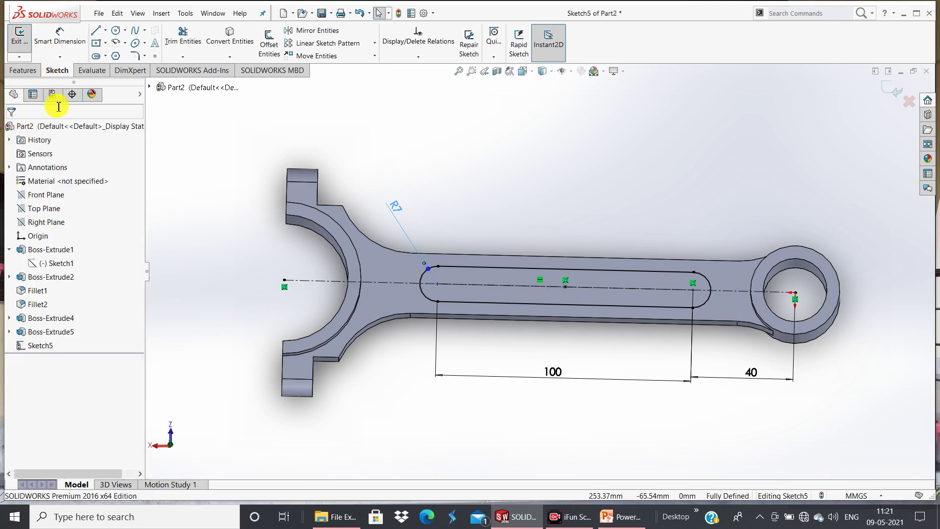
pyautogui.click(22, 71)
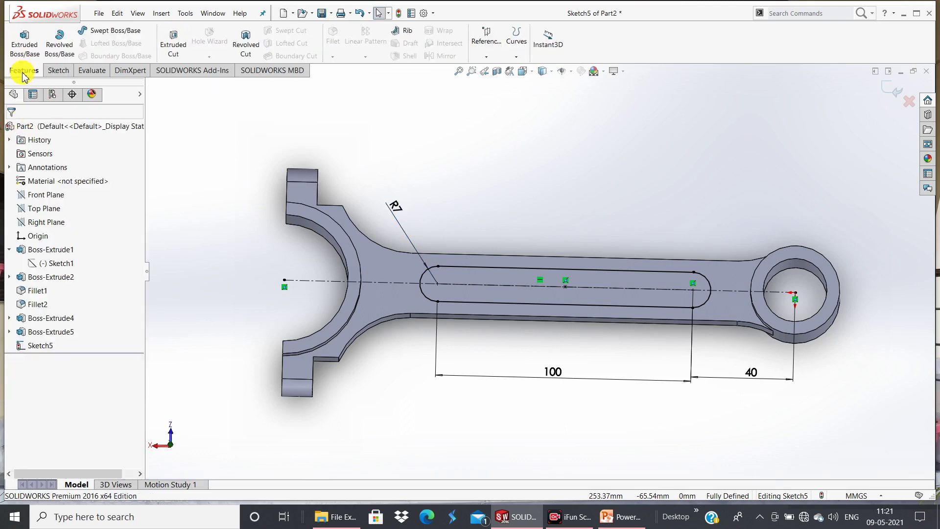
# Cut the slot sketch 3 mm deep into the arm, reversed into the part
pyautogui.click(167, 48)
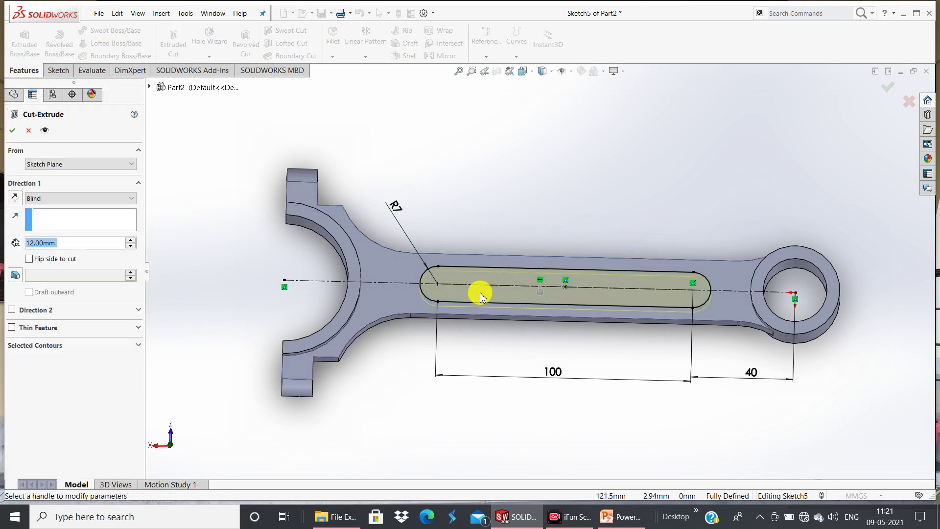
pyautogui.click(15, 200)
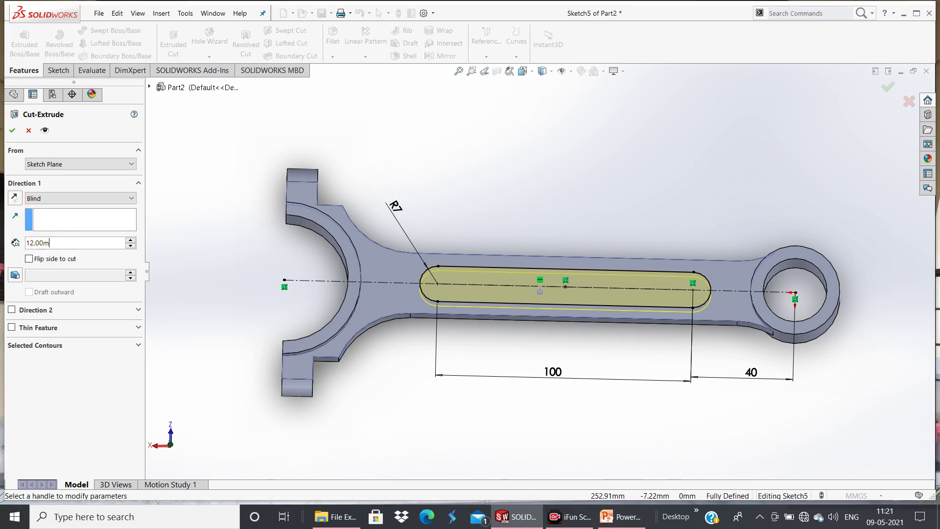
pyautogui.doubleClick(58, 246)
pyautogui.write('3')
pyautogui.press('Return')
pyautogui.click(15, 131)
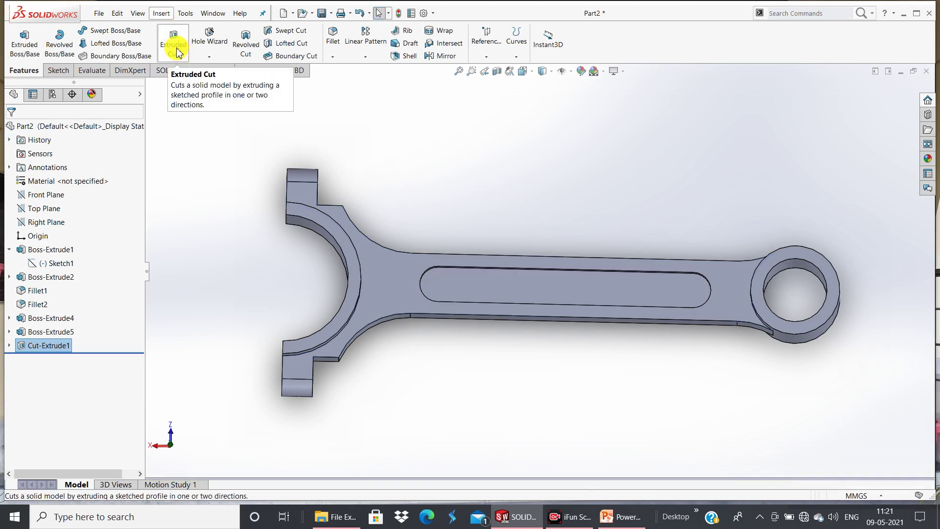
pyautogui.click(445, 57)
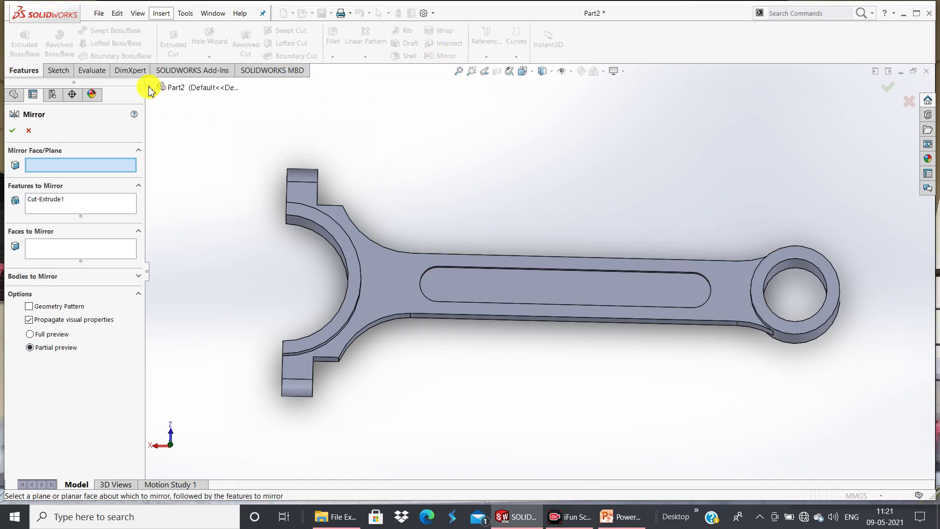
# Mirror Cut-Extrude1 about the Front Plane, replacing the mistaken Top Plane choice
pyautogui.click(149, 87)
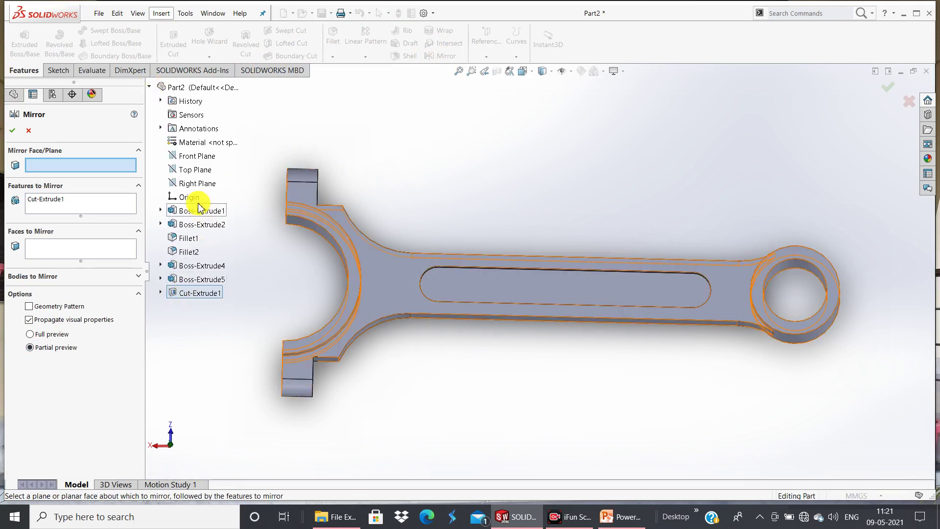
pyautogui.click(195, 171)
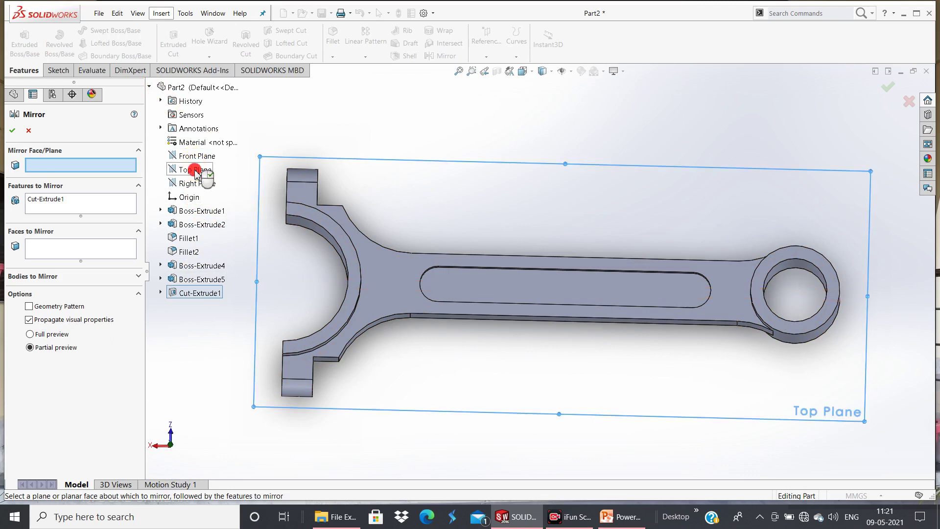
pyautogui.click(201, 296)
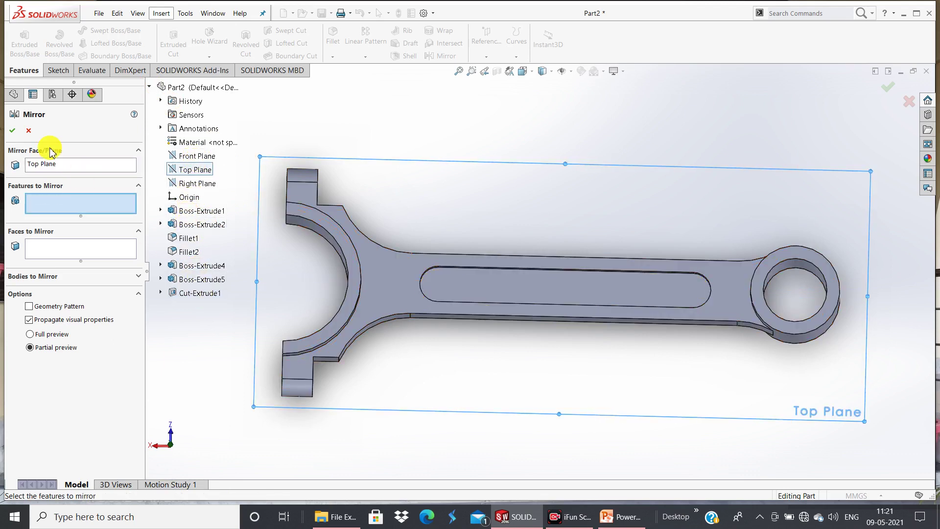
pyautogui.click(11, 132)
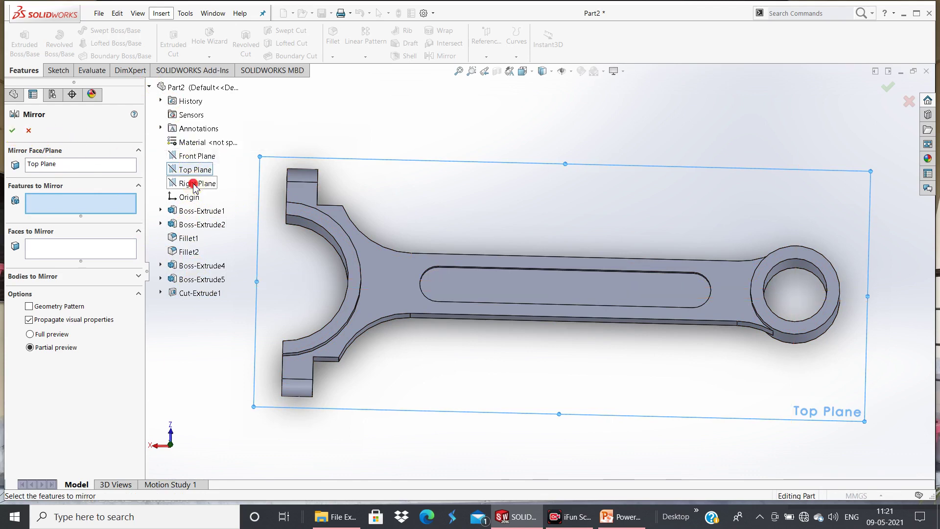
pyautogui.click(87, 166)
pyautogui.rightClick(88, 169)
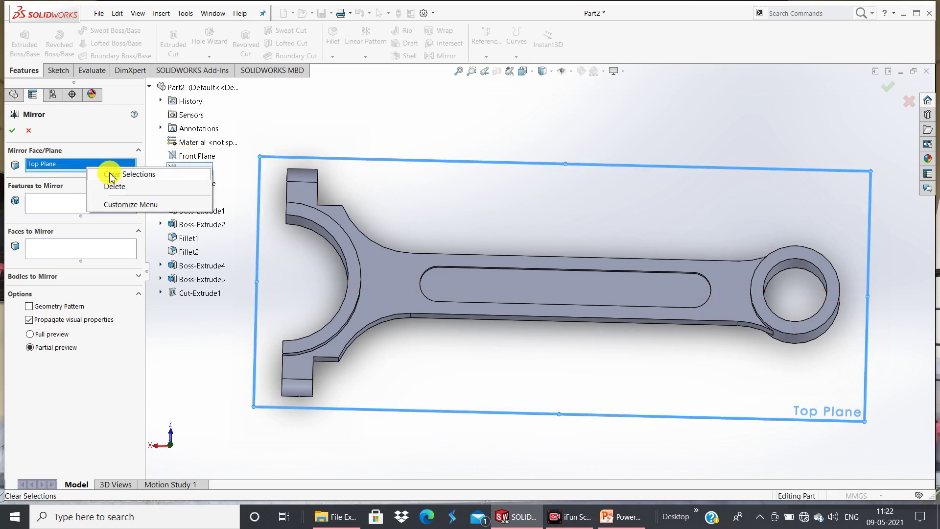
pyautogui.click(125, 174)
pyautogui.click(196, 156)
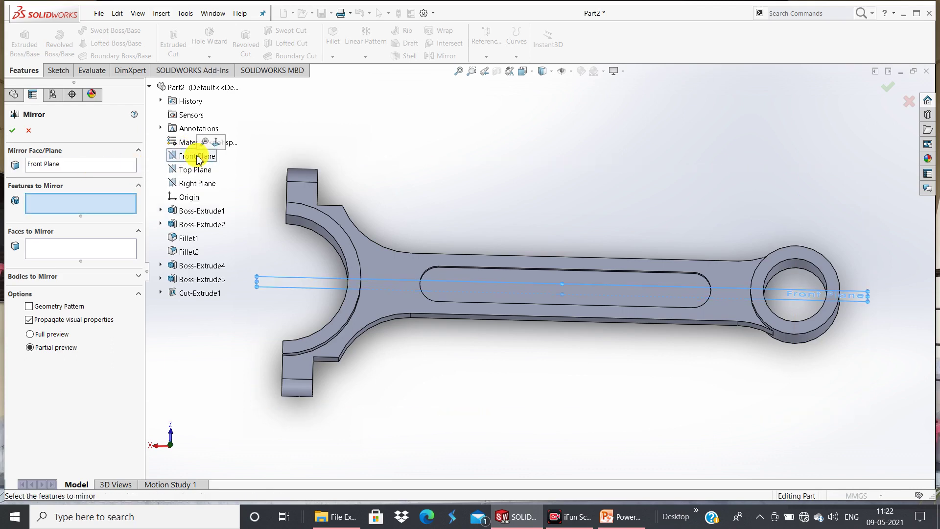
pyautogui.click(194, 293)
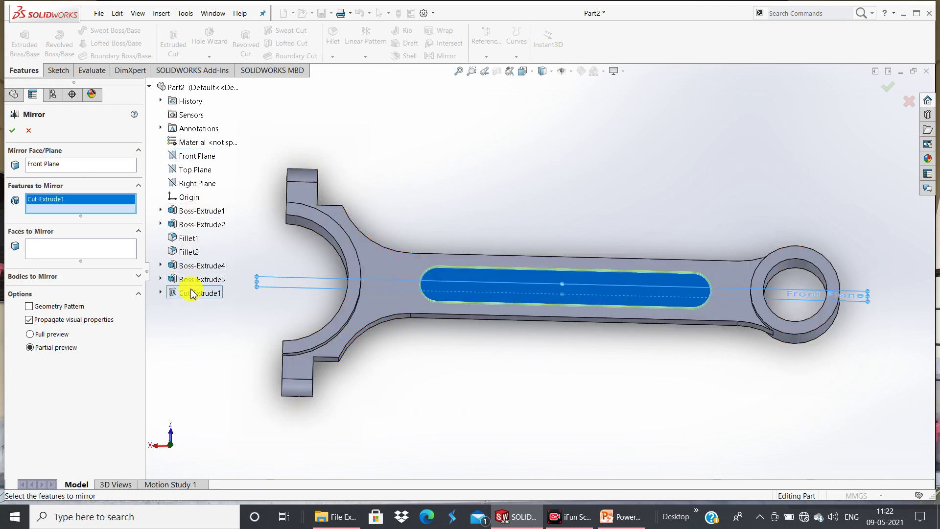
pyautogui.click(15, 131)
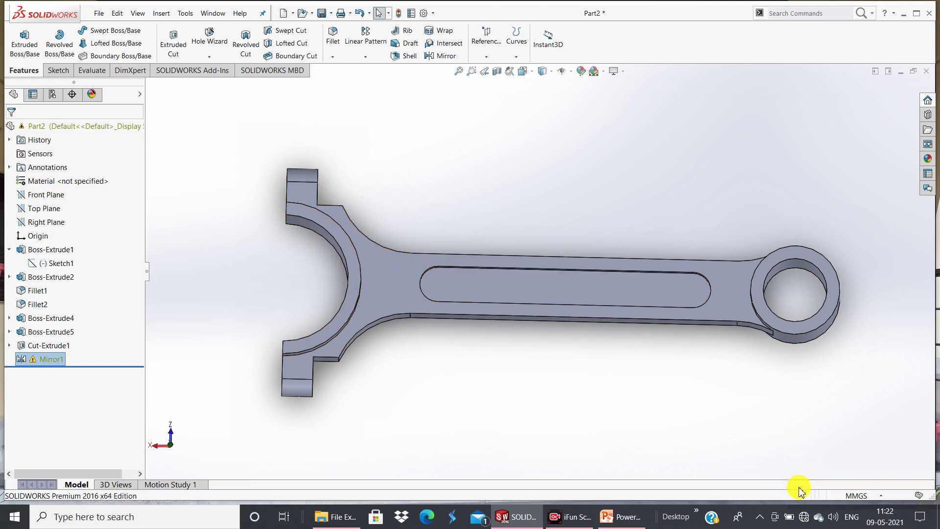
# Orbit the finished connecting rod, snap it to isometric view, and clear the selection
pyautogui.moveTo(660, 392)
pyautogui.mouseDown(button='middle')
pyautogui.moveTo(663, 417)
pyautogui.moveTo(614, 283)
pyautogui.moveTo(615, 161)
pyautogui.moveTo(724, 72)
pyautogui.moveTo(824, 157)
pyautogui.moveTo(817, 140)
pyautogui.moveTo(606, 357)
pyautogui.moveTo(640, 335)
pyautogui.moveTo(807, 462)
pyautogui.mouseUp(button='middle')
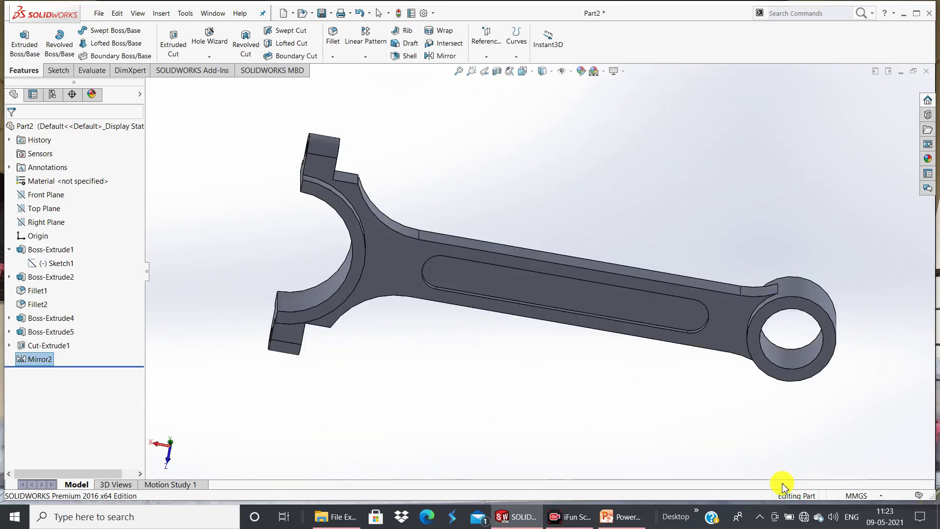
pyautogui.hotkey('ctrl', '7')
pyautogui.moveTo(246, 143)
pyautogui.mouseDown()
pyautogui.moveTo(804, 327)
pyautogui.moveTo(365, 153)
pyautogui.mouseUp()
pyautogui.click(282, 279)
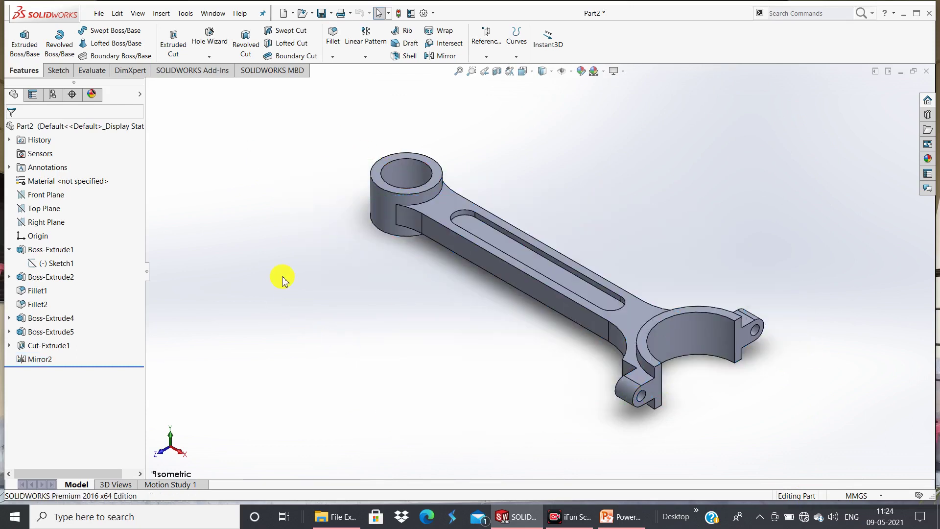
pyautogui.rightClick(246, 225)
pyautogui.click(406, 362)
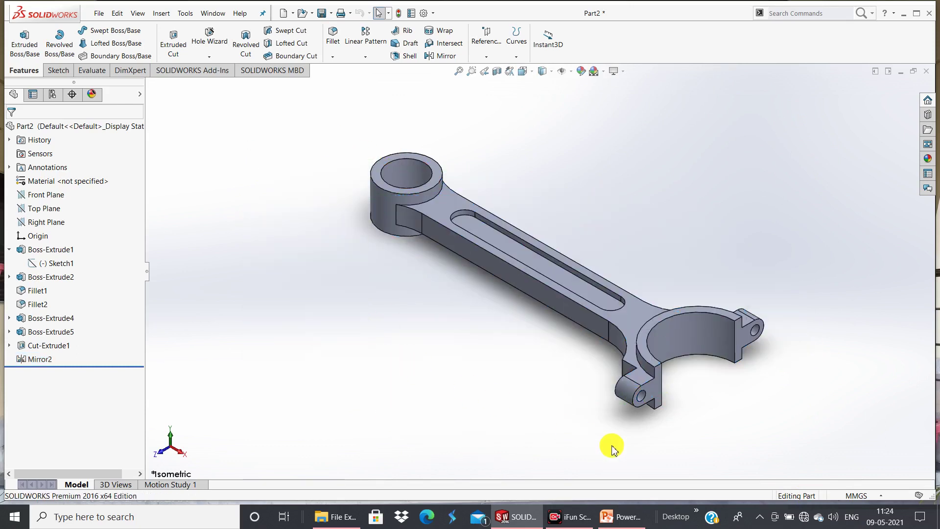